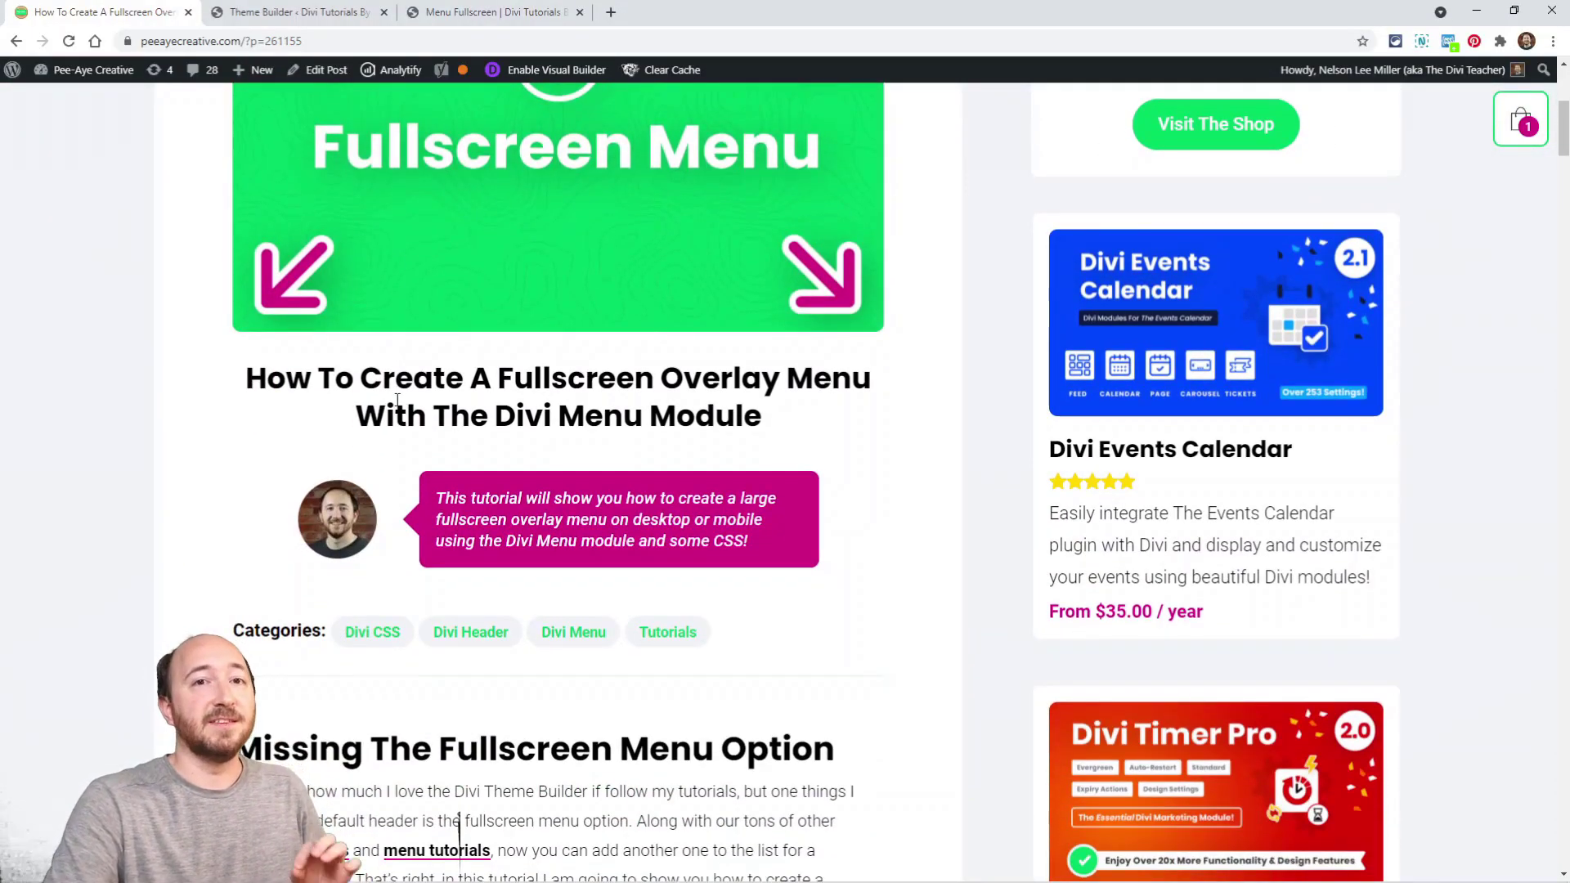
Scroll the tutorial article down to the '1. Create A Theme Builder Header' section
{"action": "scroll", "coordinate": [401, 454], "scroll_direction": "down", "scroll_amount": 4}
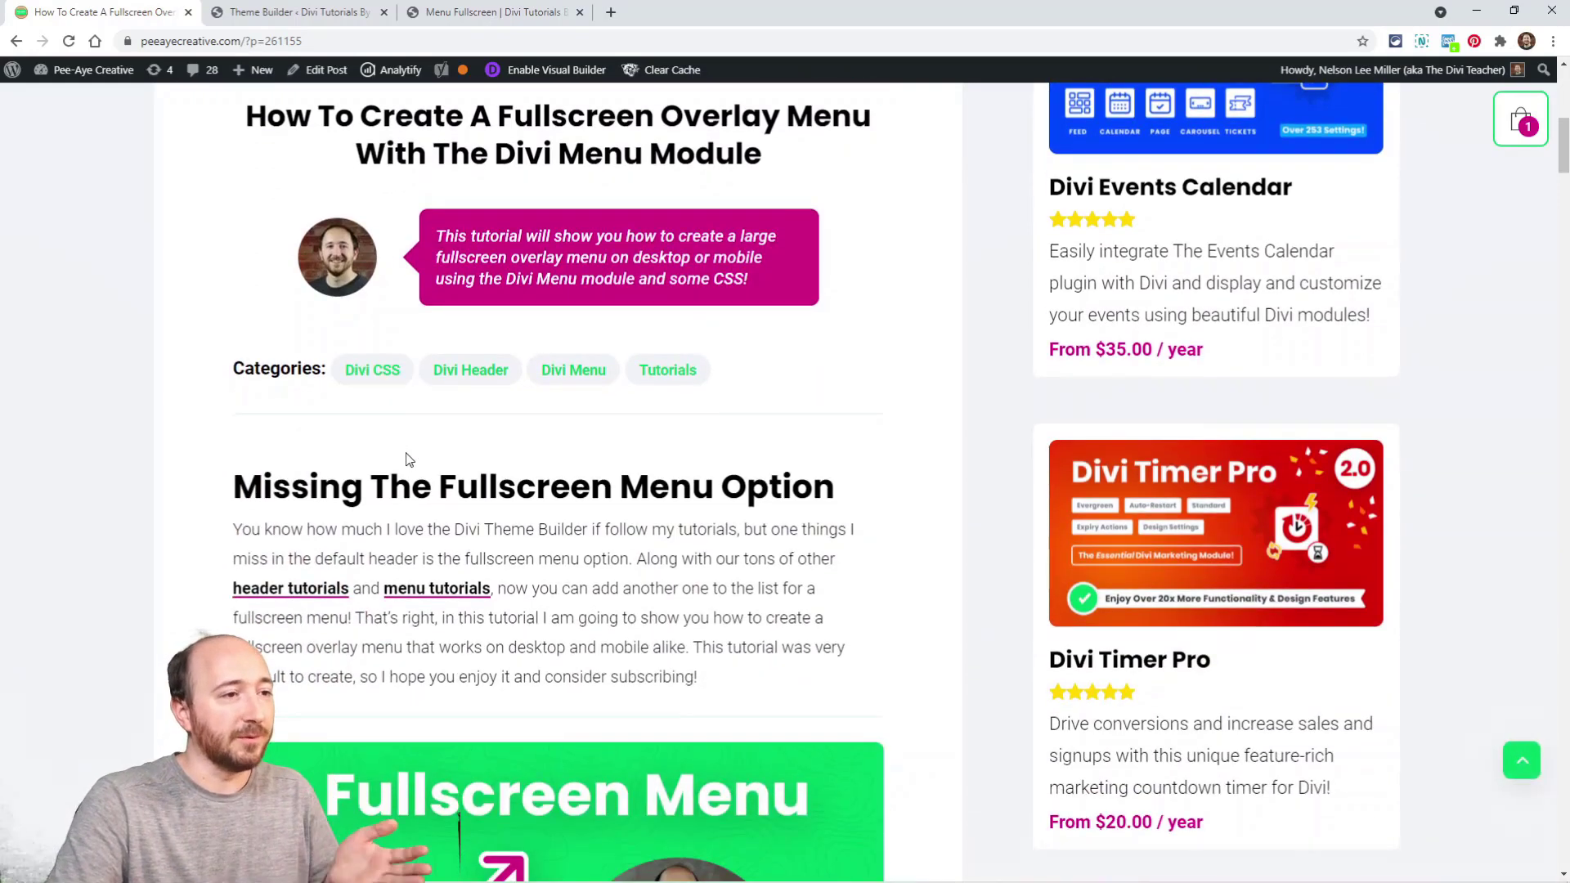
{"action": "scroll", "coordinate": [408, 460], "scroll_direction": "down", "scroll_amount": 4}
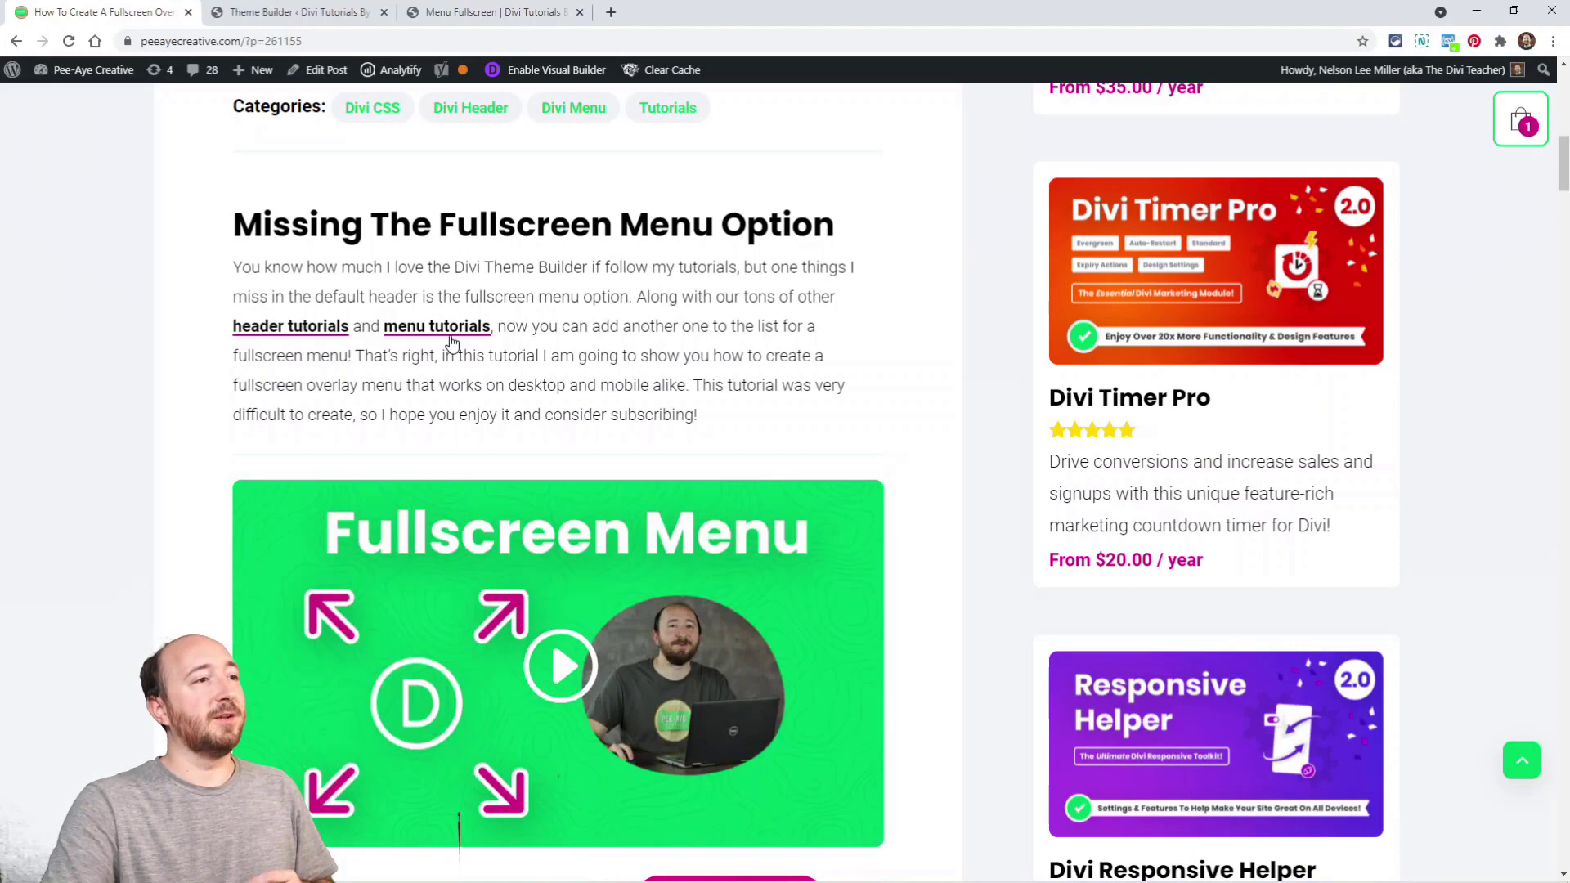
{"action": "scroll", "coordinate": [208, 475], "scroll_direction": "down", "scroll_amount": 5}
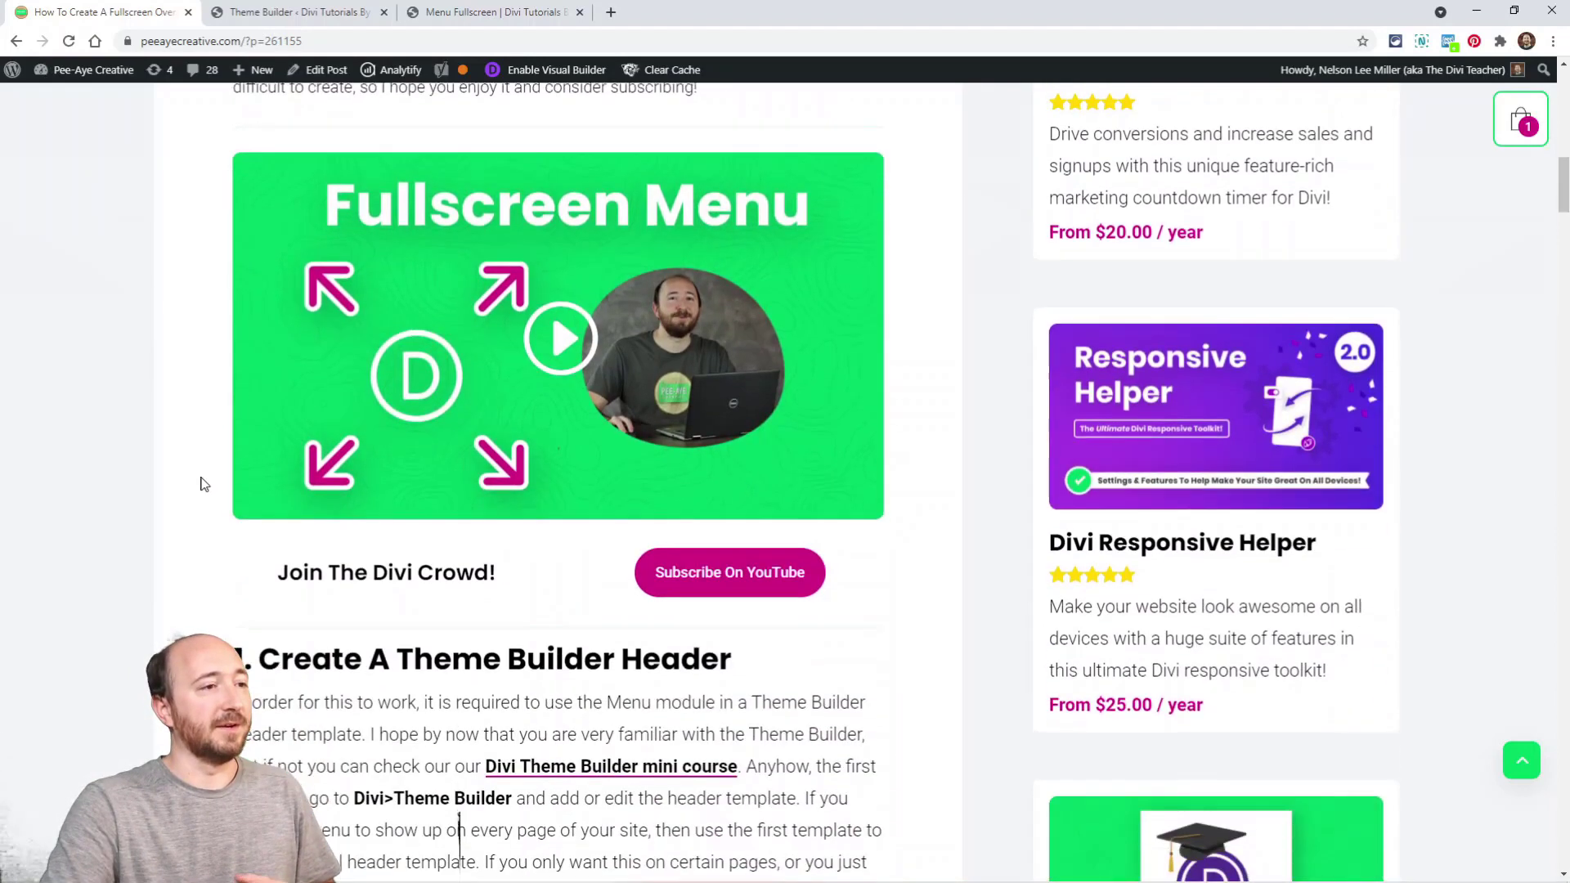
{"action": "scroll", "coordinate": [205, 484], "scroll_direction": "down", "scroll_amount": 5}
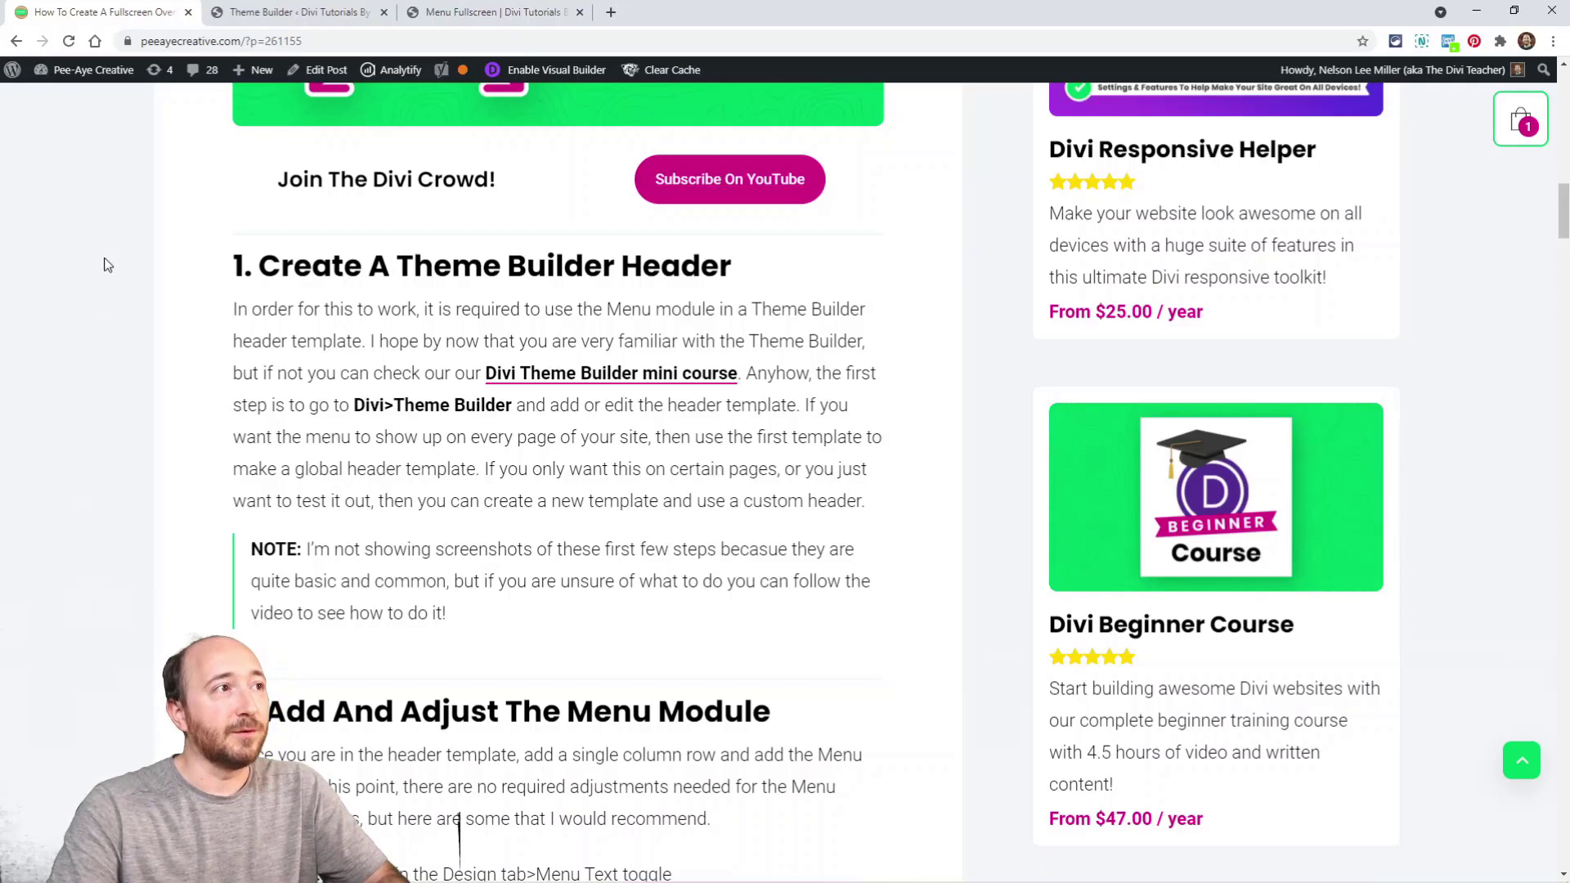
Open the Menu Fullscreen template's custom header layout for editing in the Theme Builder
{"action": "left_click", "coordinate": [248, 14]}
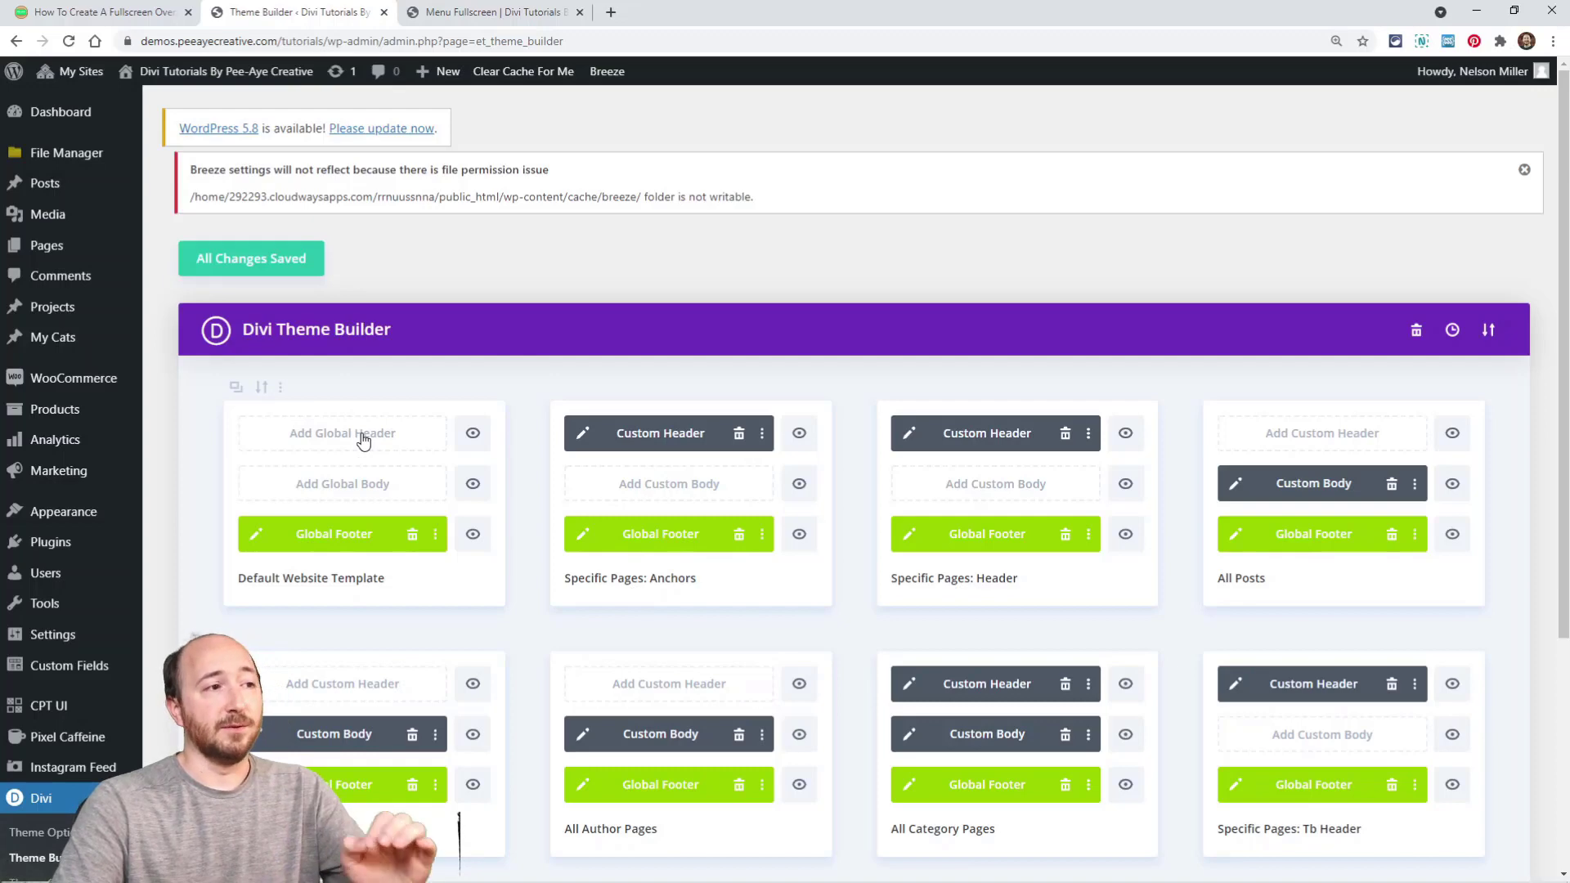
{"action": "scroll", "coordinate": [366, 523], "scroll_direction": "down", "scroll_amount": 4}
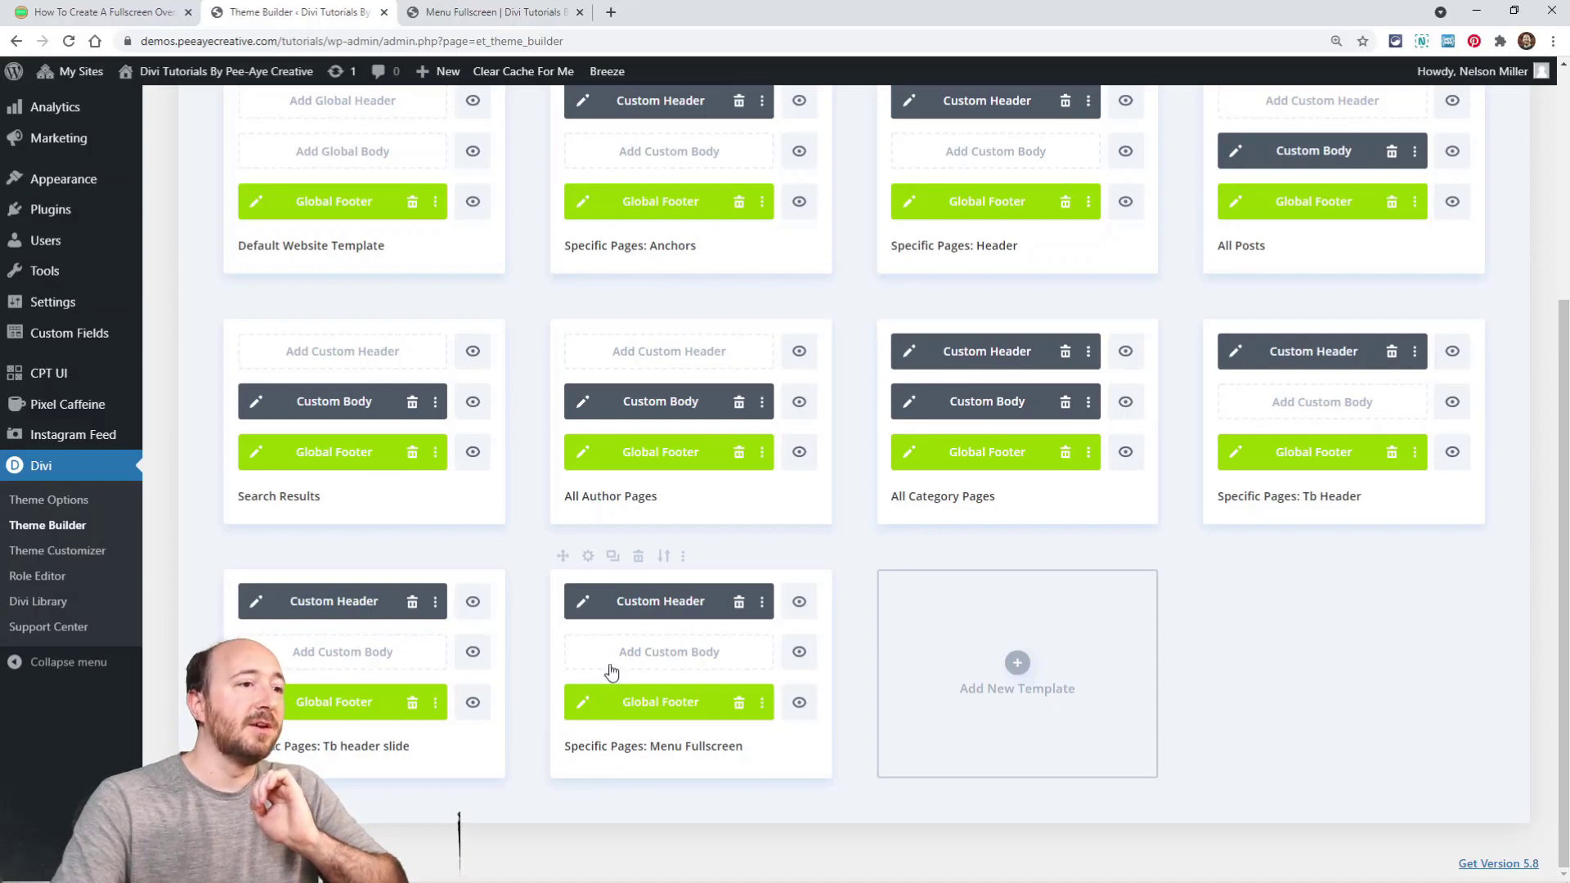
{"action": "left_click", "coordinate": [581, 603]}
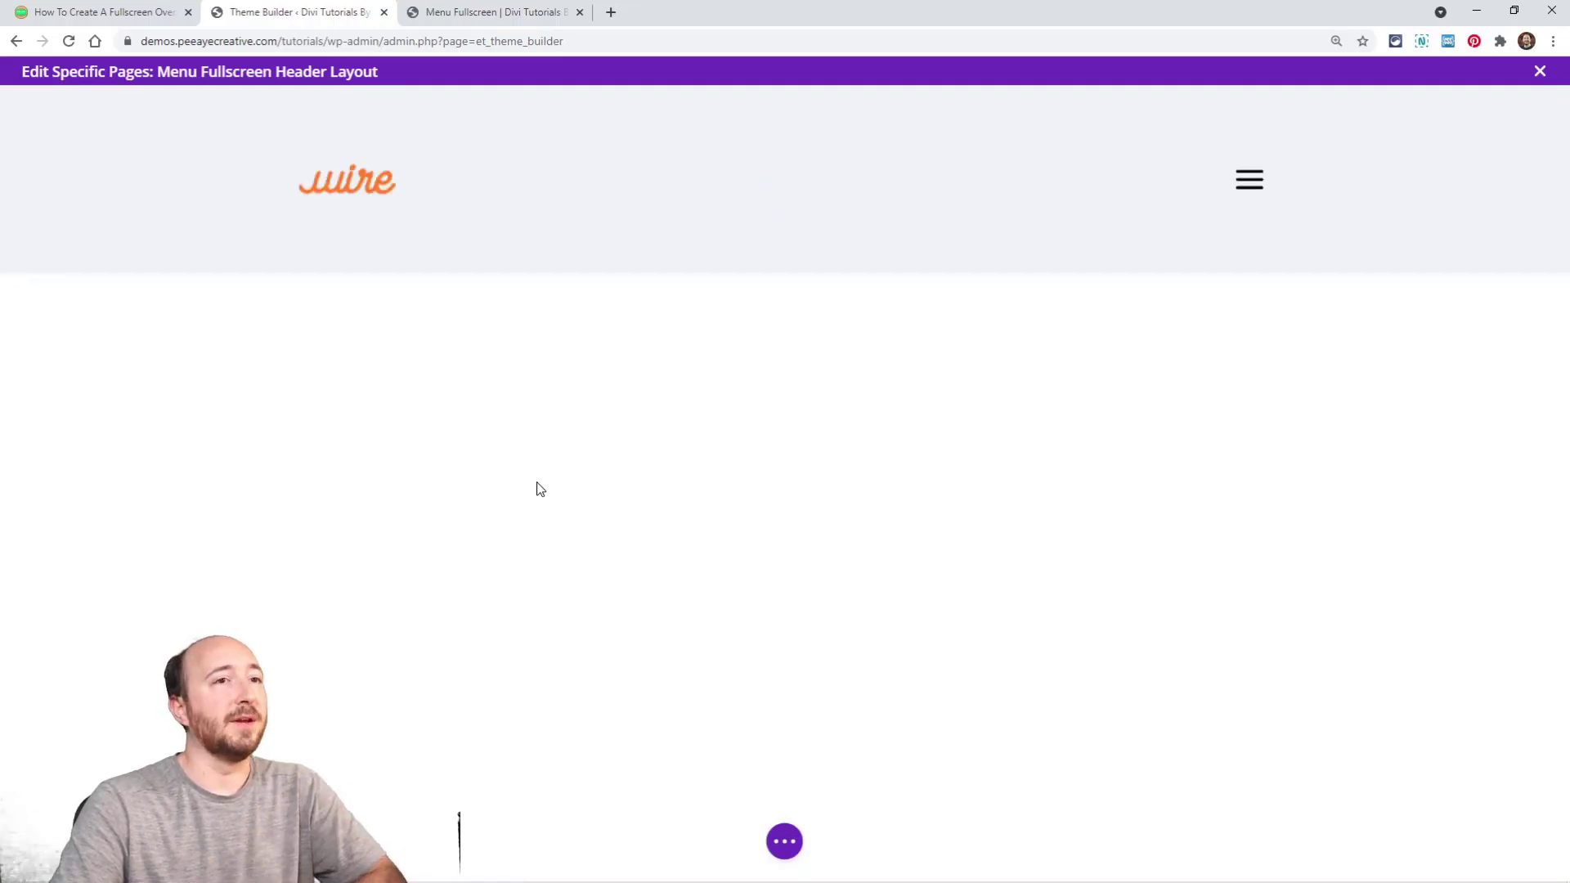
{"action": "mouse_move", "coordinate": [807, 196]}
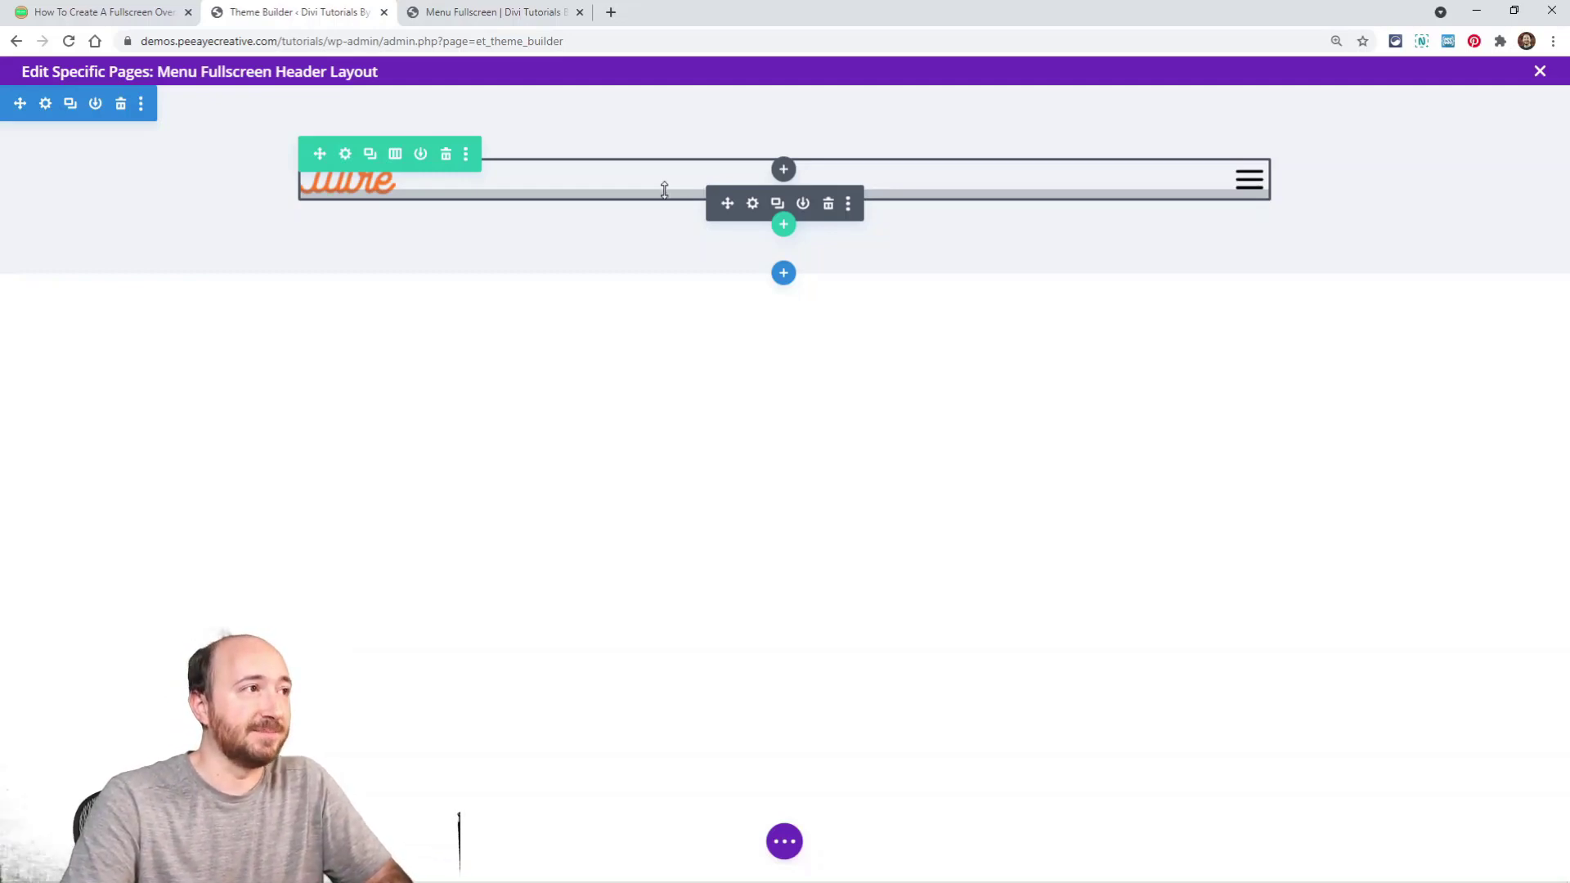
Verify the header section's CSS class is pa-fullscreen-menu under Advanced, then save and close its settings
{"action": "left_click", "coordinate": [45, 104]}
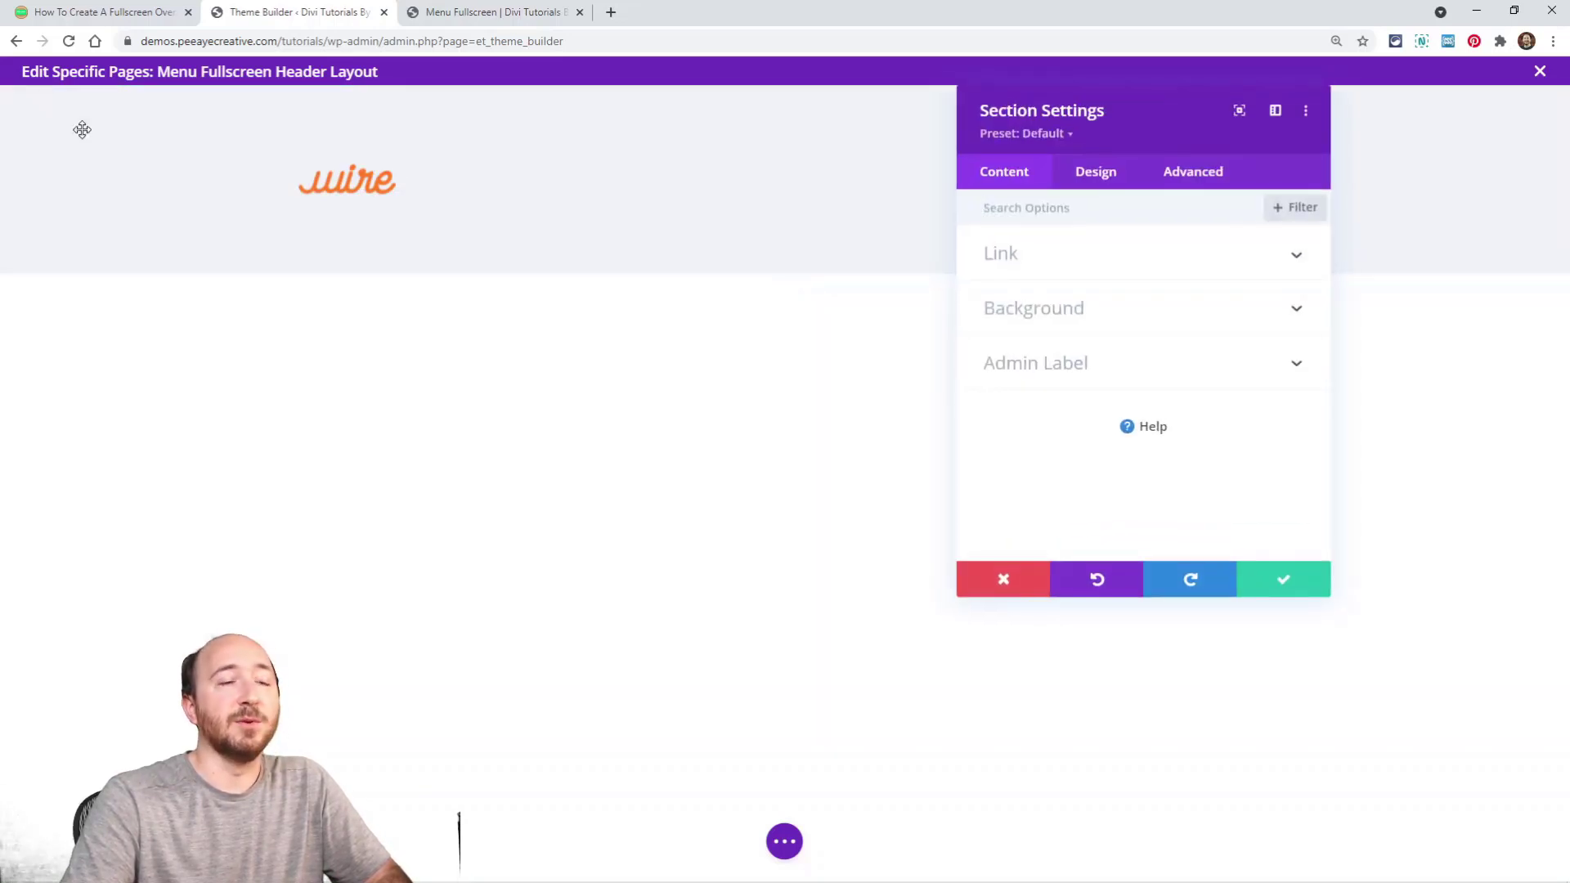
{"action": "left_click_drag", "start_coordinate": [1090, 112], "coordinate": [998, 165]}
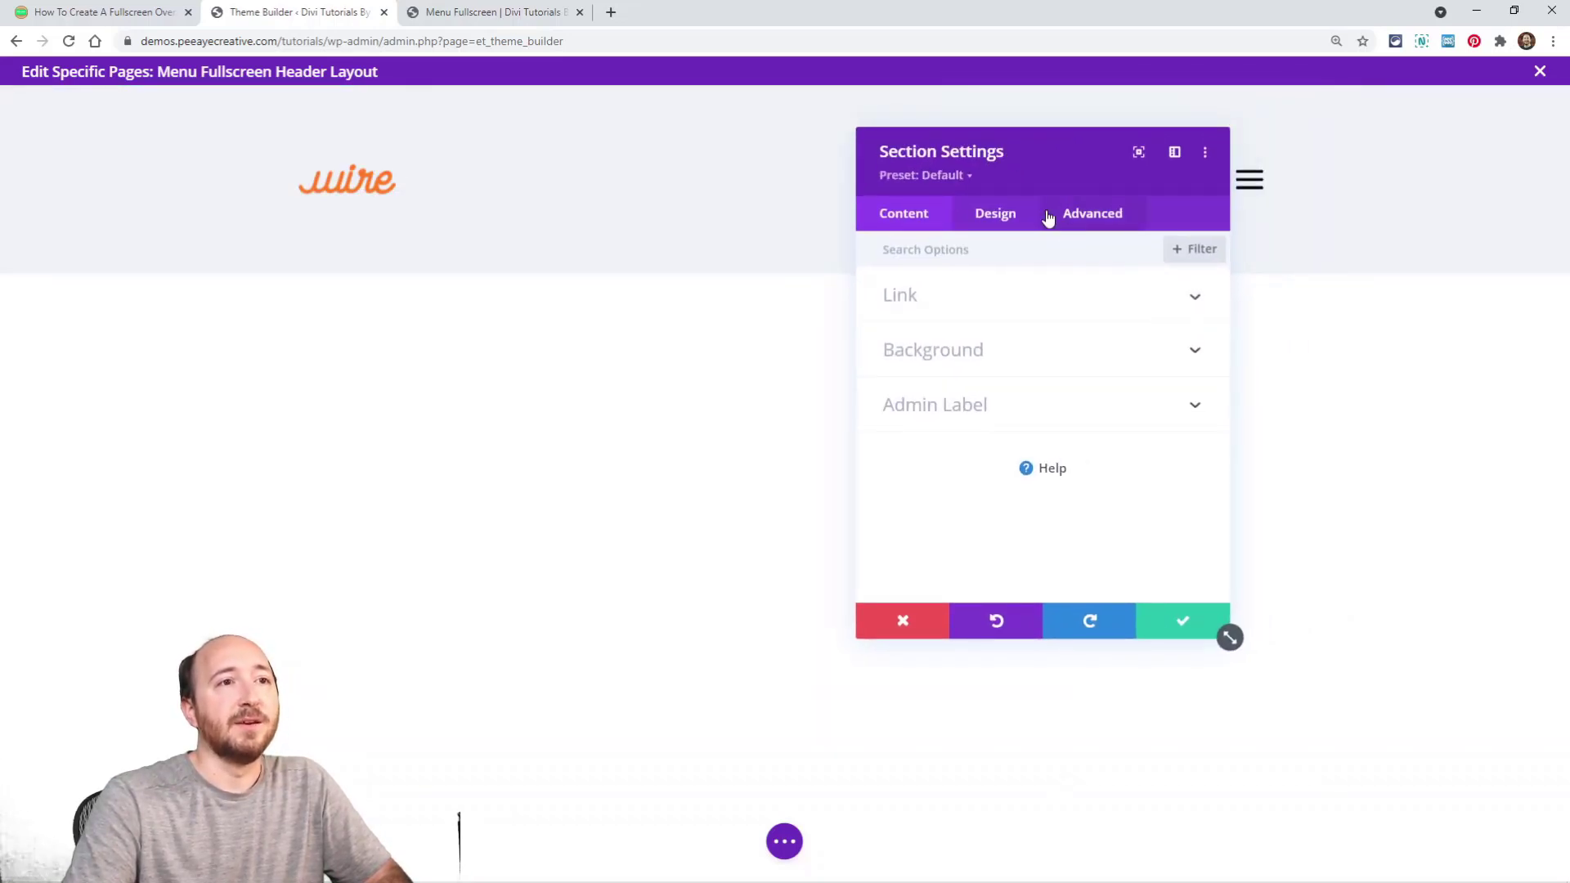
{"action": "left_click", "coordinate": [1093, 217]}
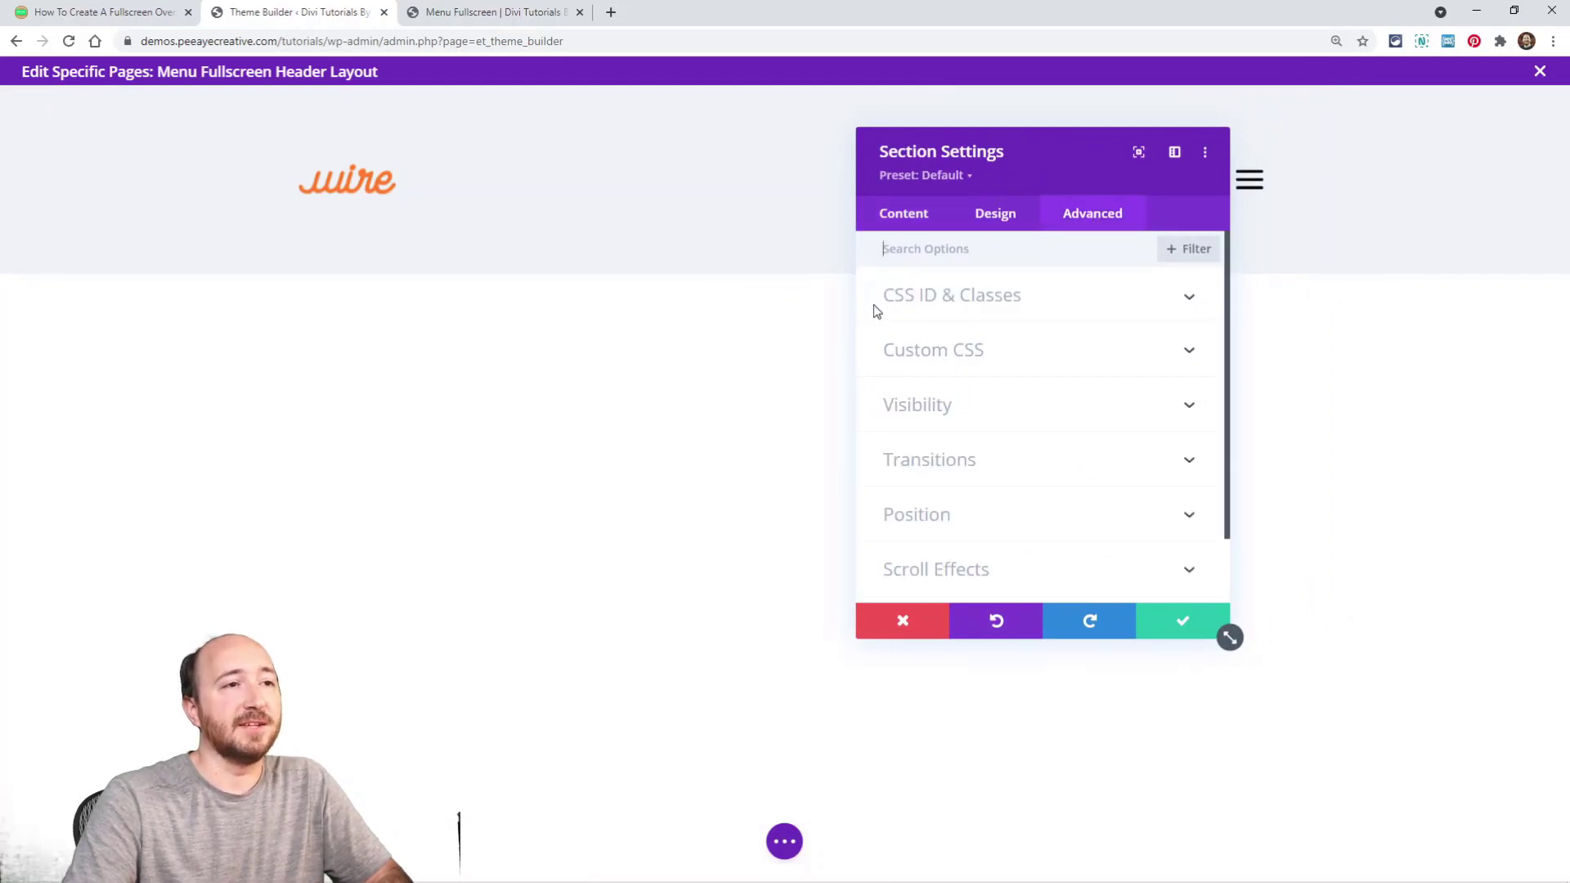
{"action": "left_click", "coordinate": [1063, 308]}
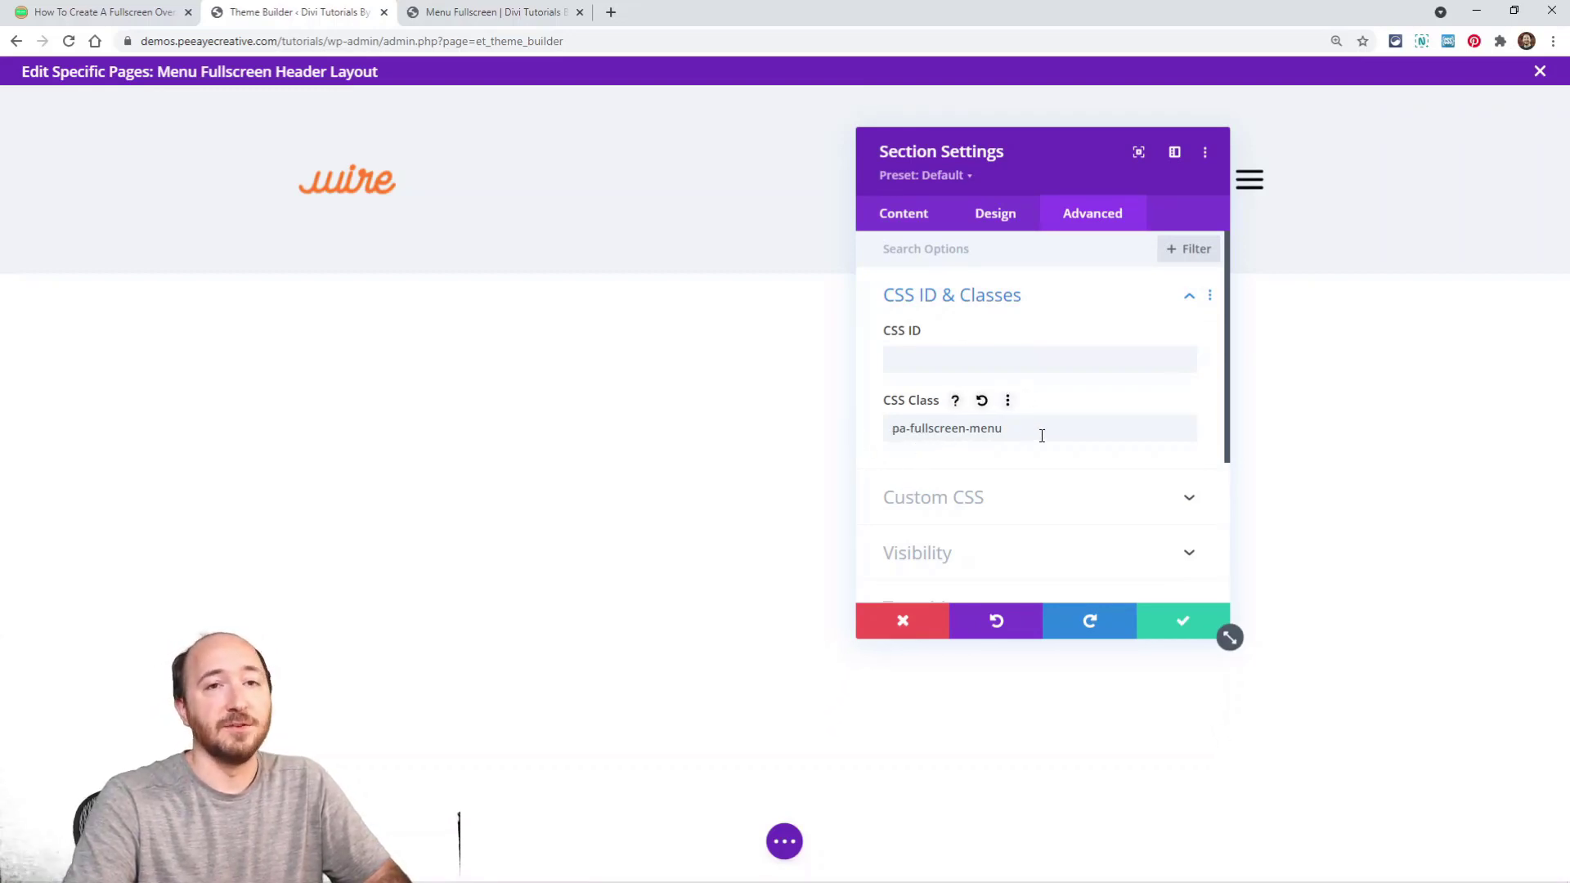
{"action": "left_click_drag", "start_coordinate": [1041, 435], "coordinate": [895, 428]}
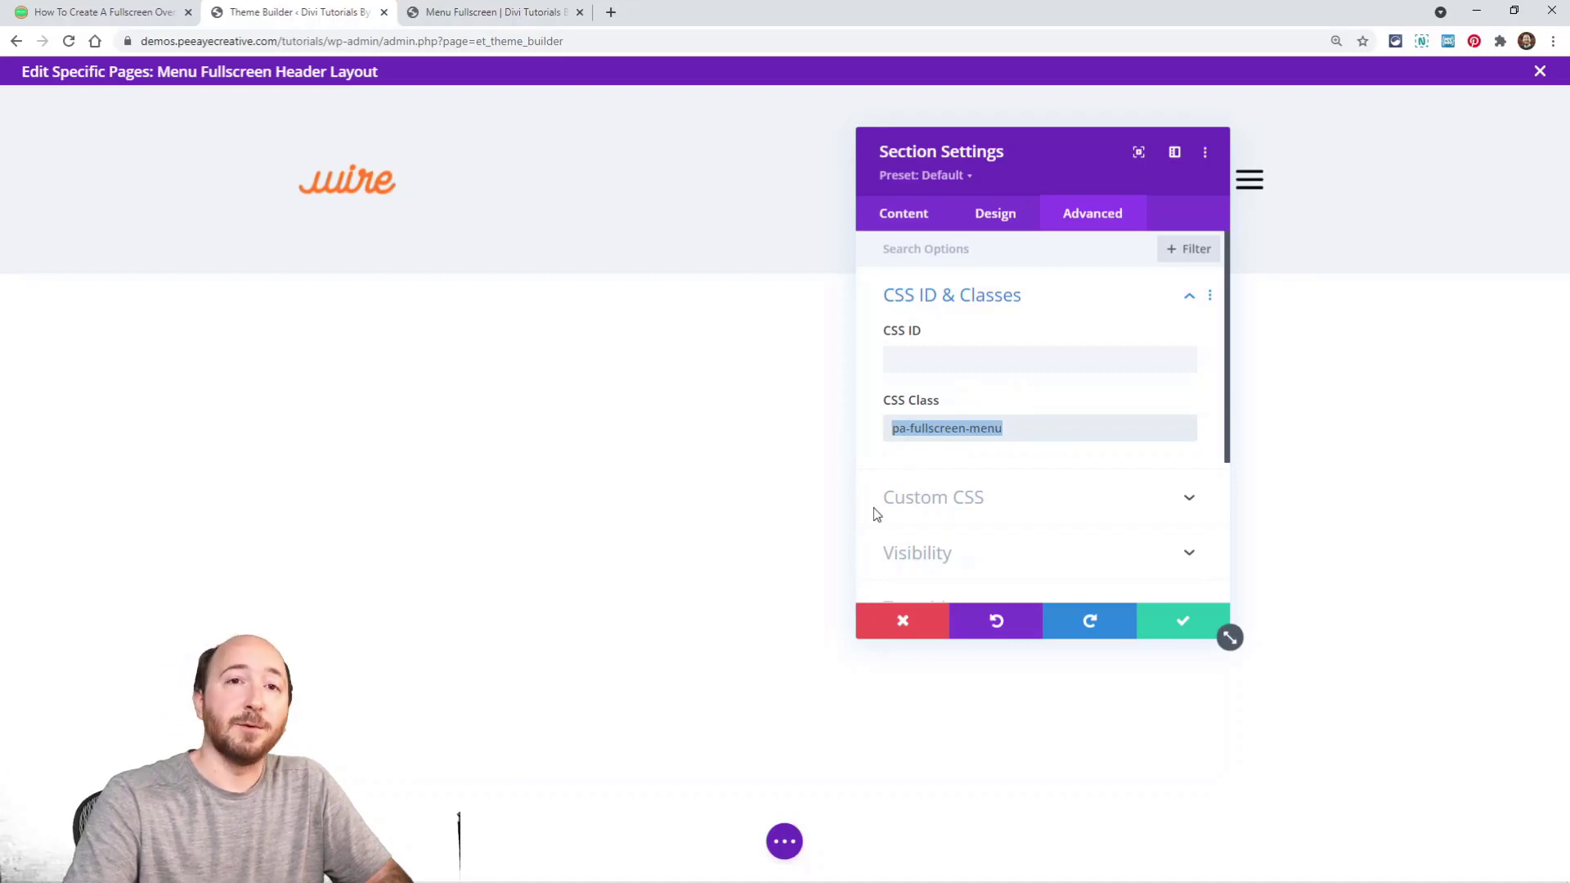
{"action": "left_click", "coordinate": [980, 411]}
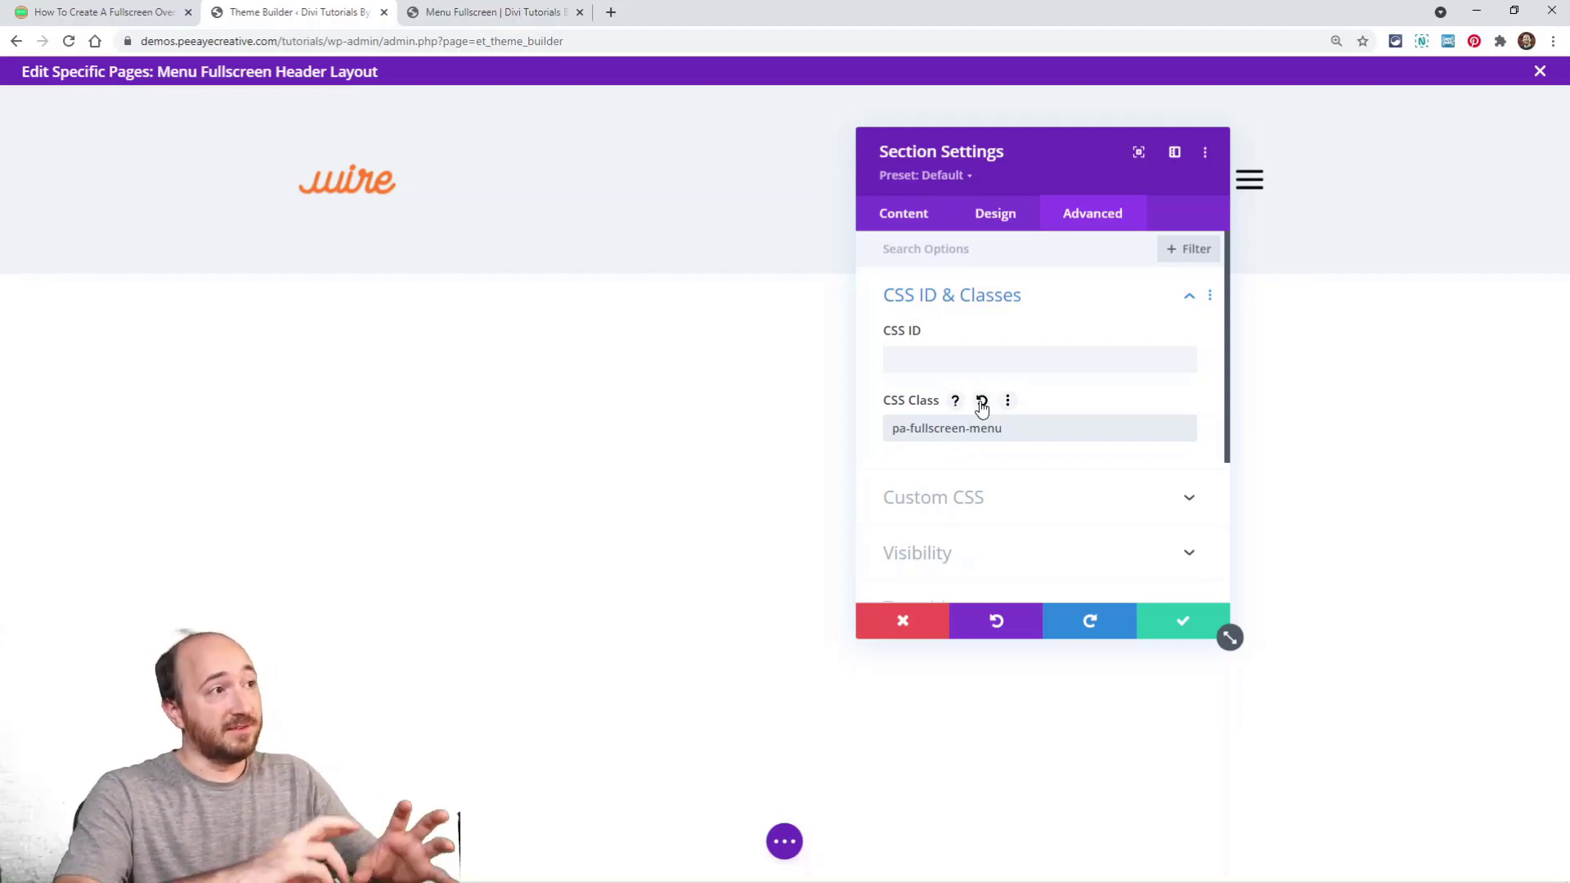
{"action": "left_click", "coordinate": [1176, 626]}
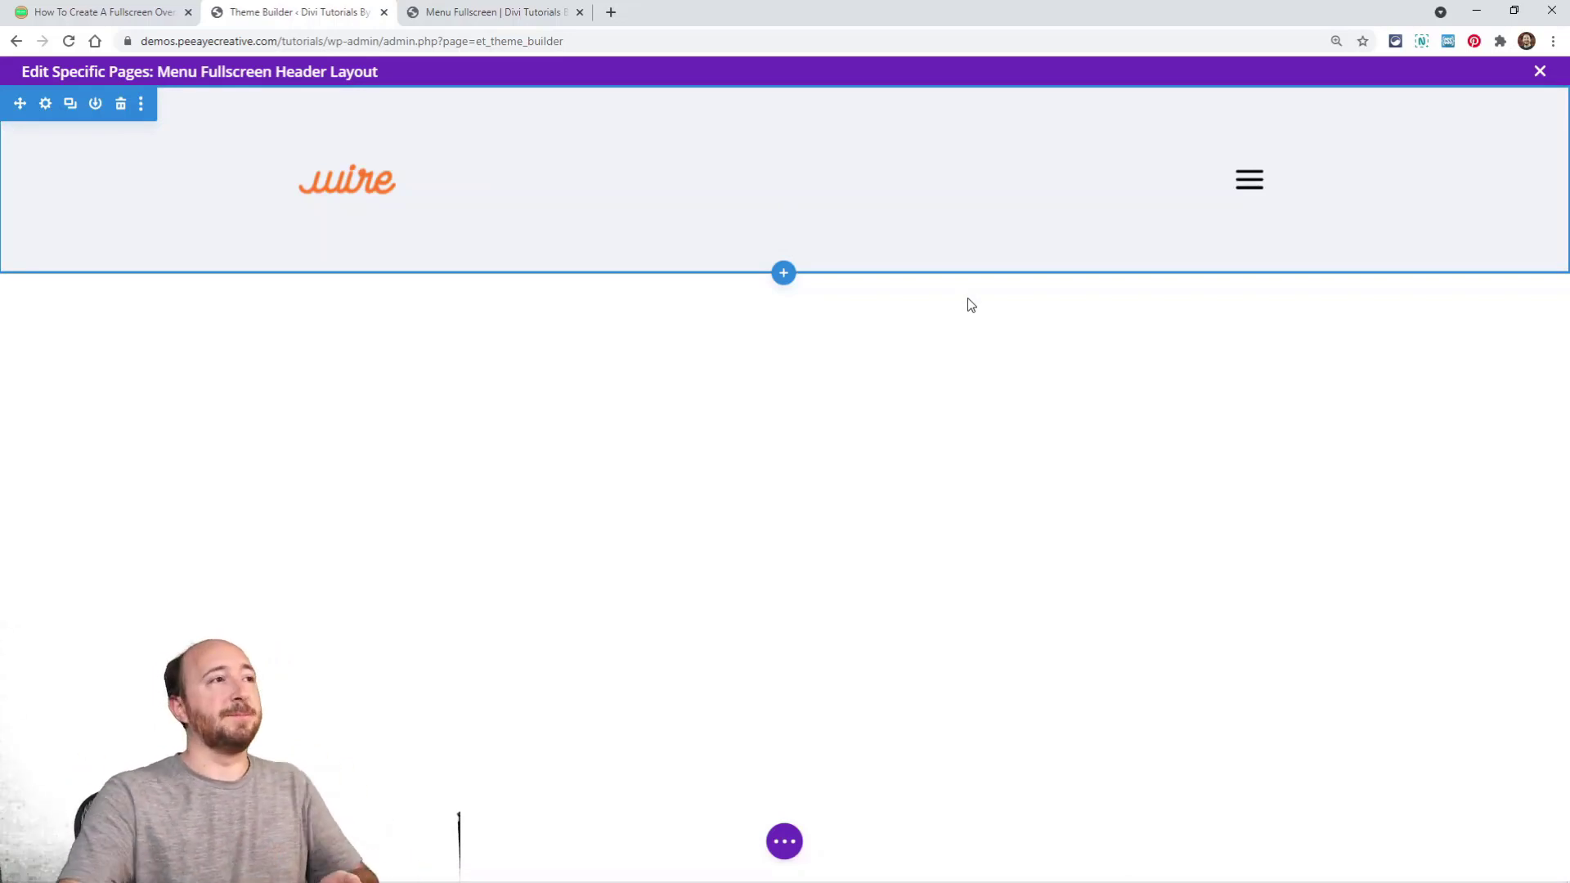
Scroll the tutorial to step 2's Menu module settings screenshot showing 48px text and 1.2em line height
{"action": "left_click", "coordinate": [105, 12]}
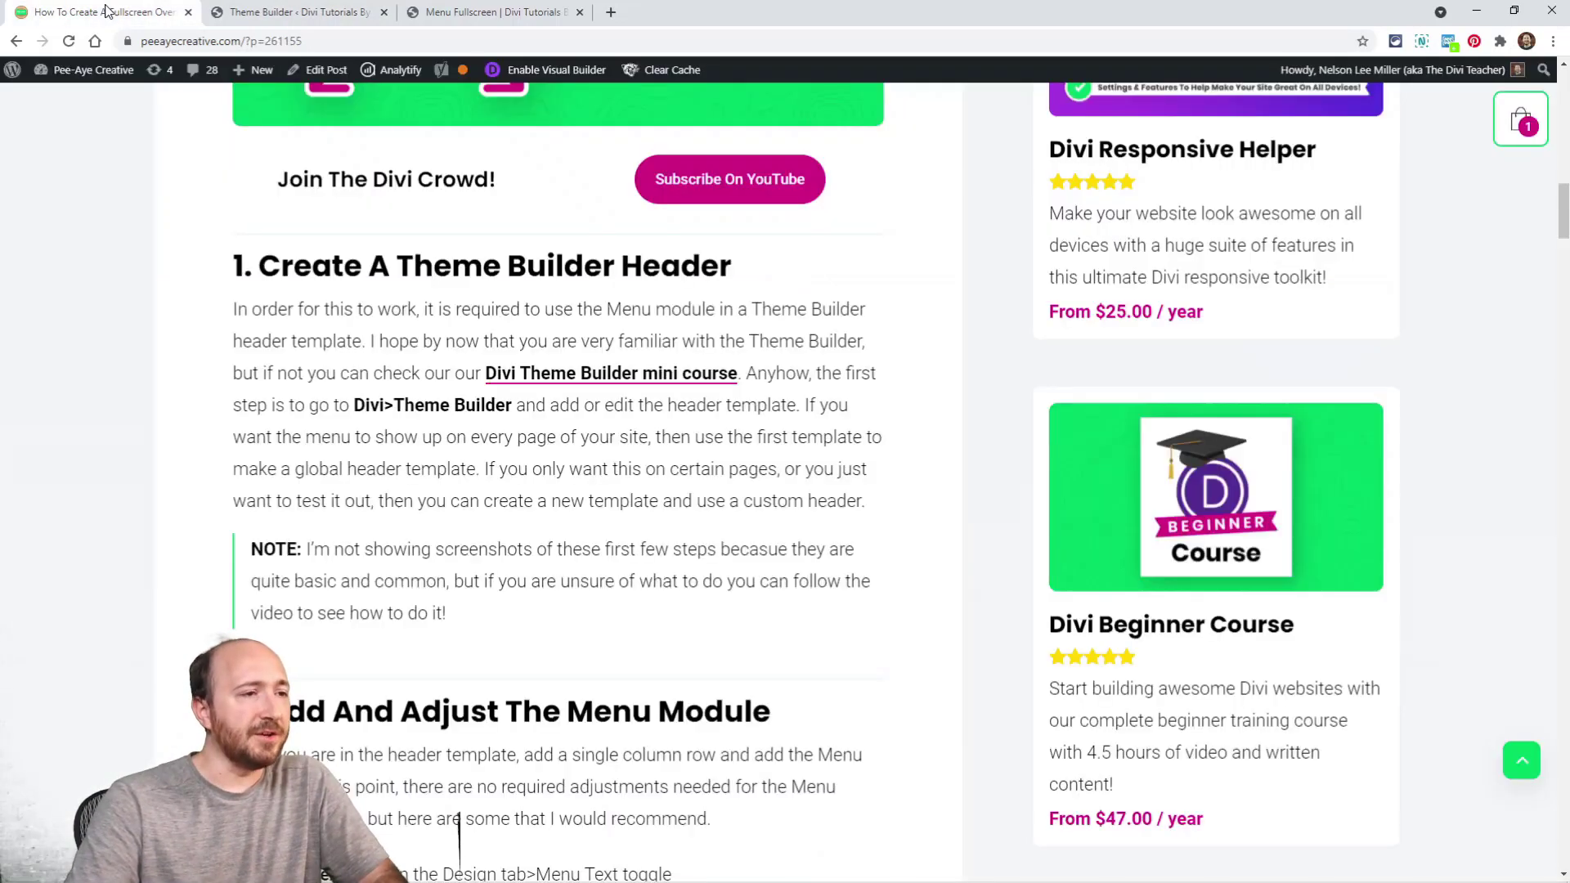
{"action": "scroll", "coordinate": [576, 396], "scroll_direction": "down", "scroll_amount": 5}
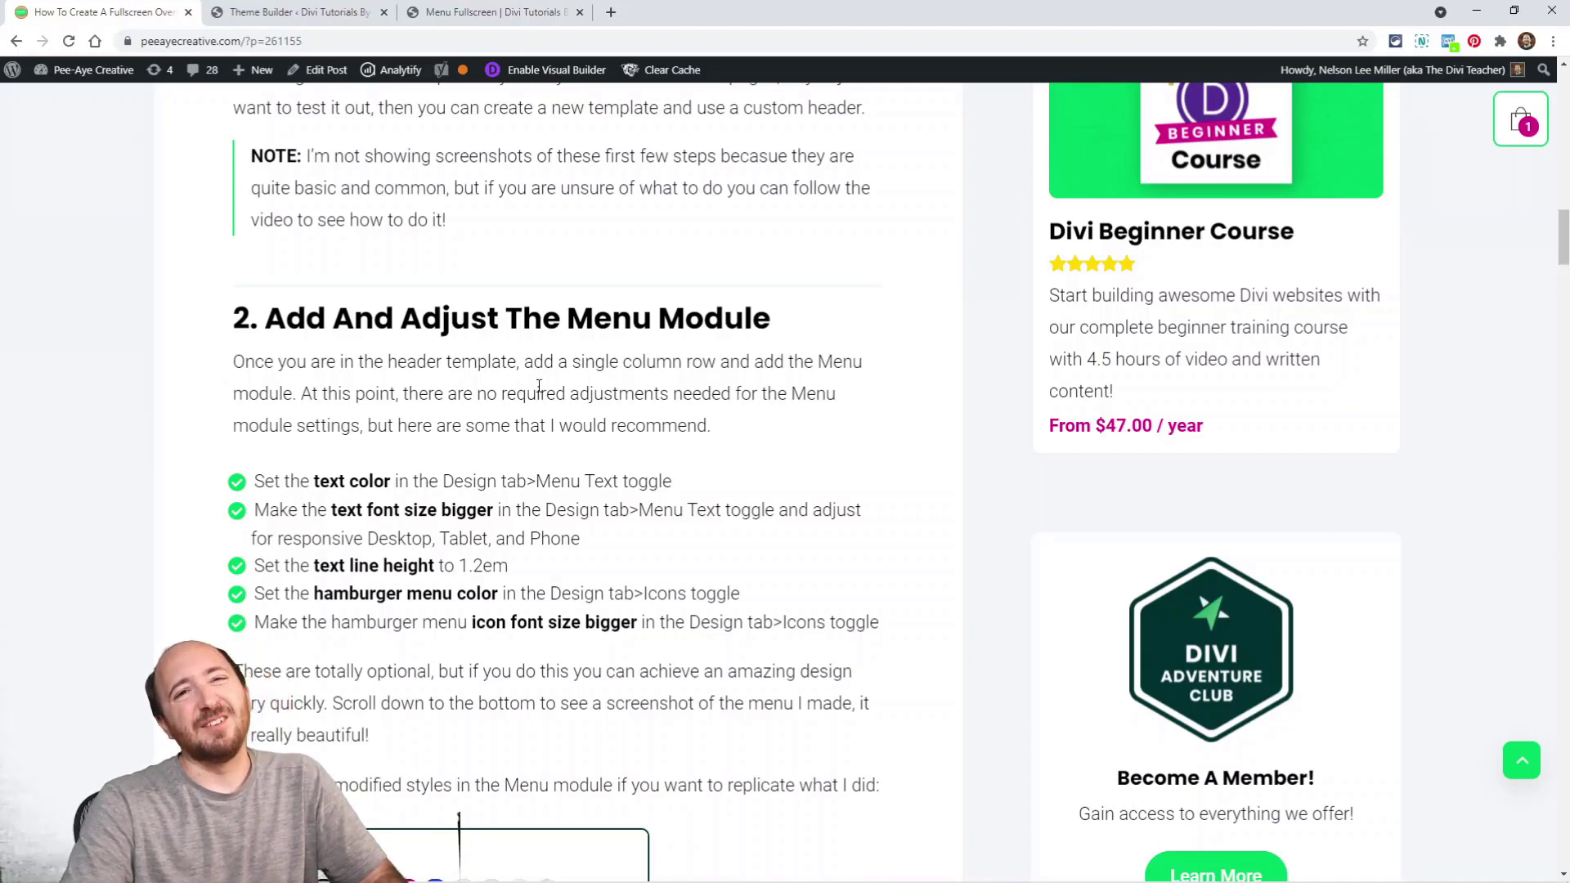
{"action": "scroll", "coordinate": [423, 284], "scroll_direction": "down", "scroll_amount": 1}
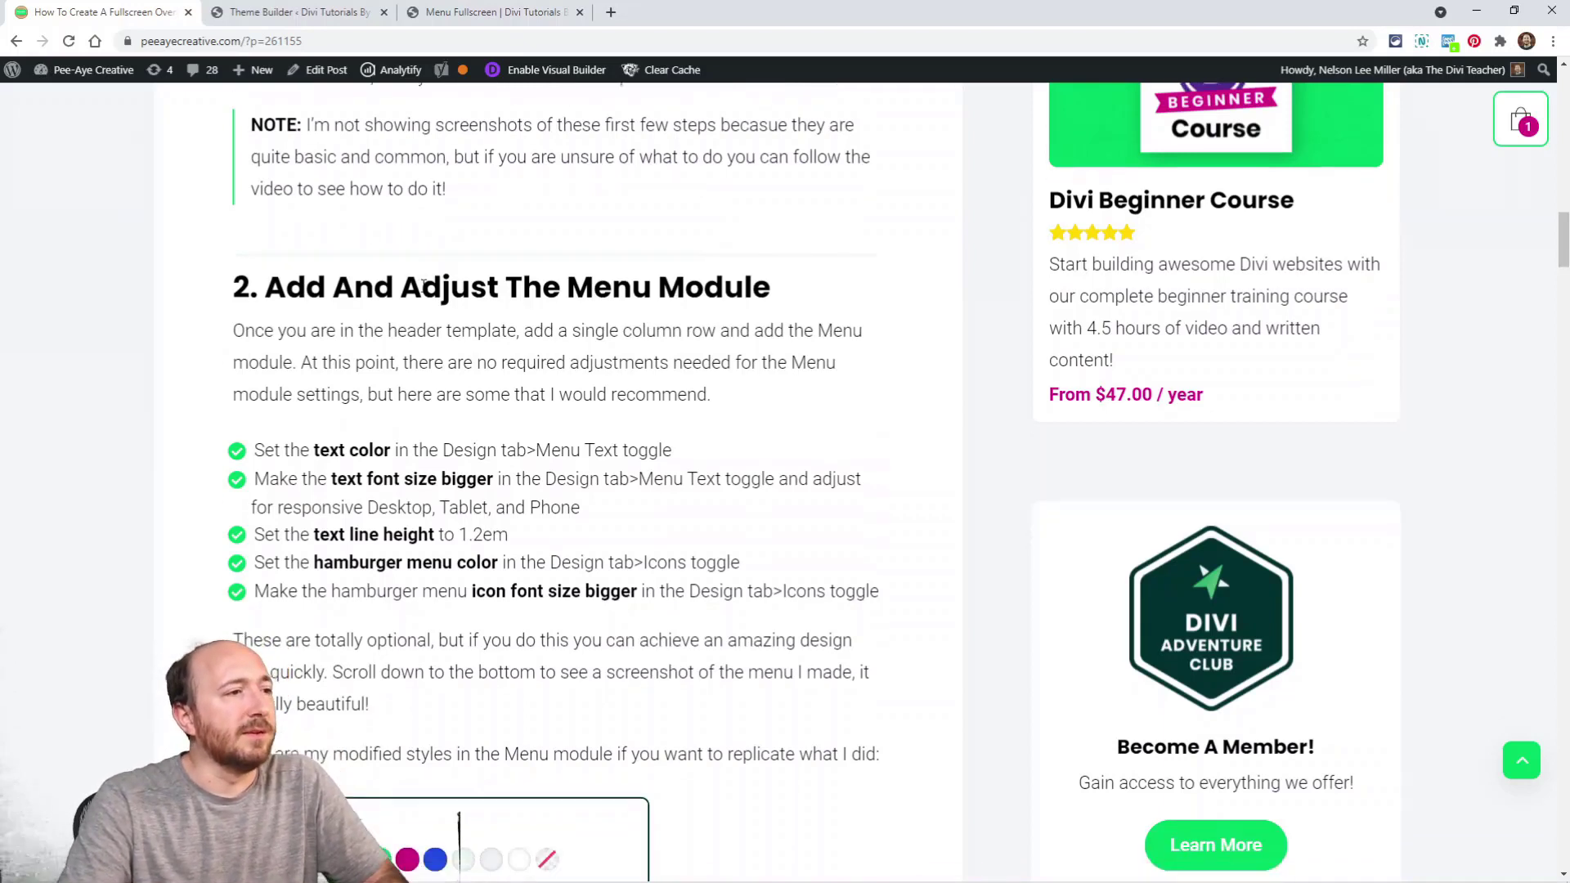
{"action": "scroll", "coordinate": [428, 297], "scroll_direction": "down", "scroll_amount": 1}
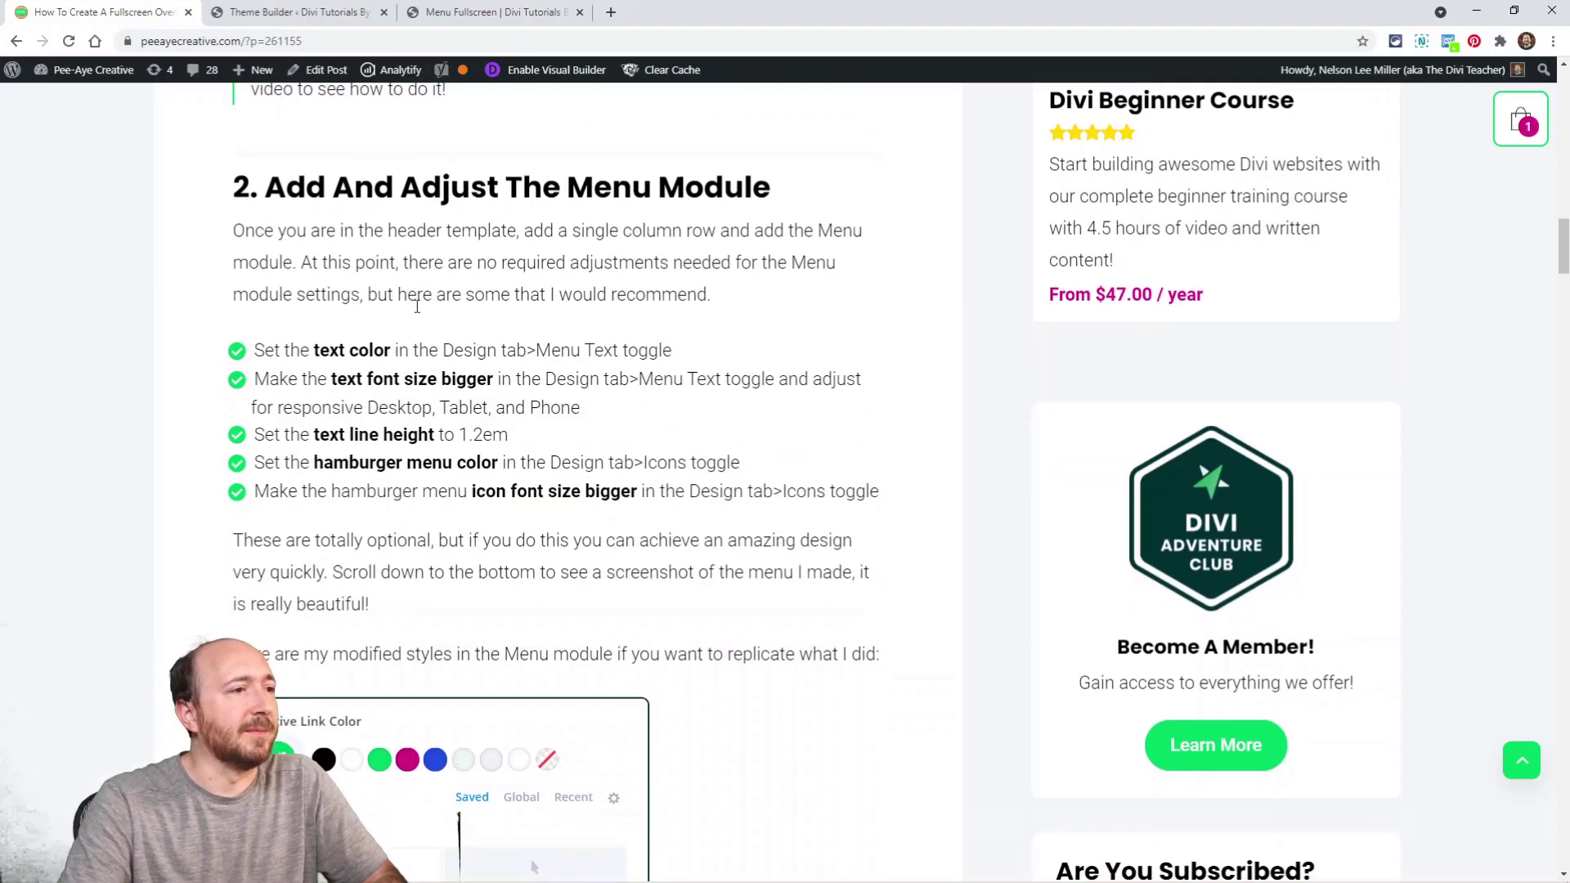
{"action": "scroll", "coordinate": [433, 335], "scroll_direction": "down", "scroll_amount": 4}
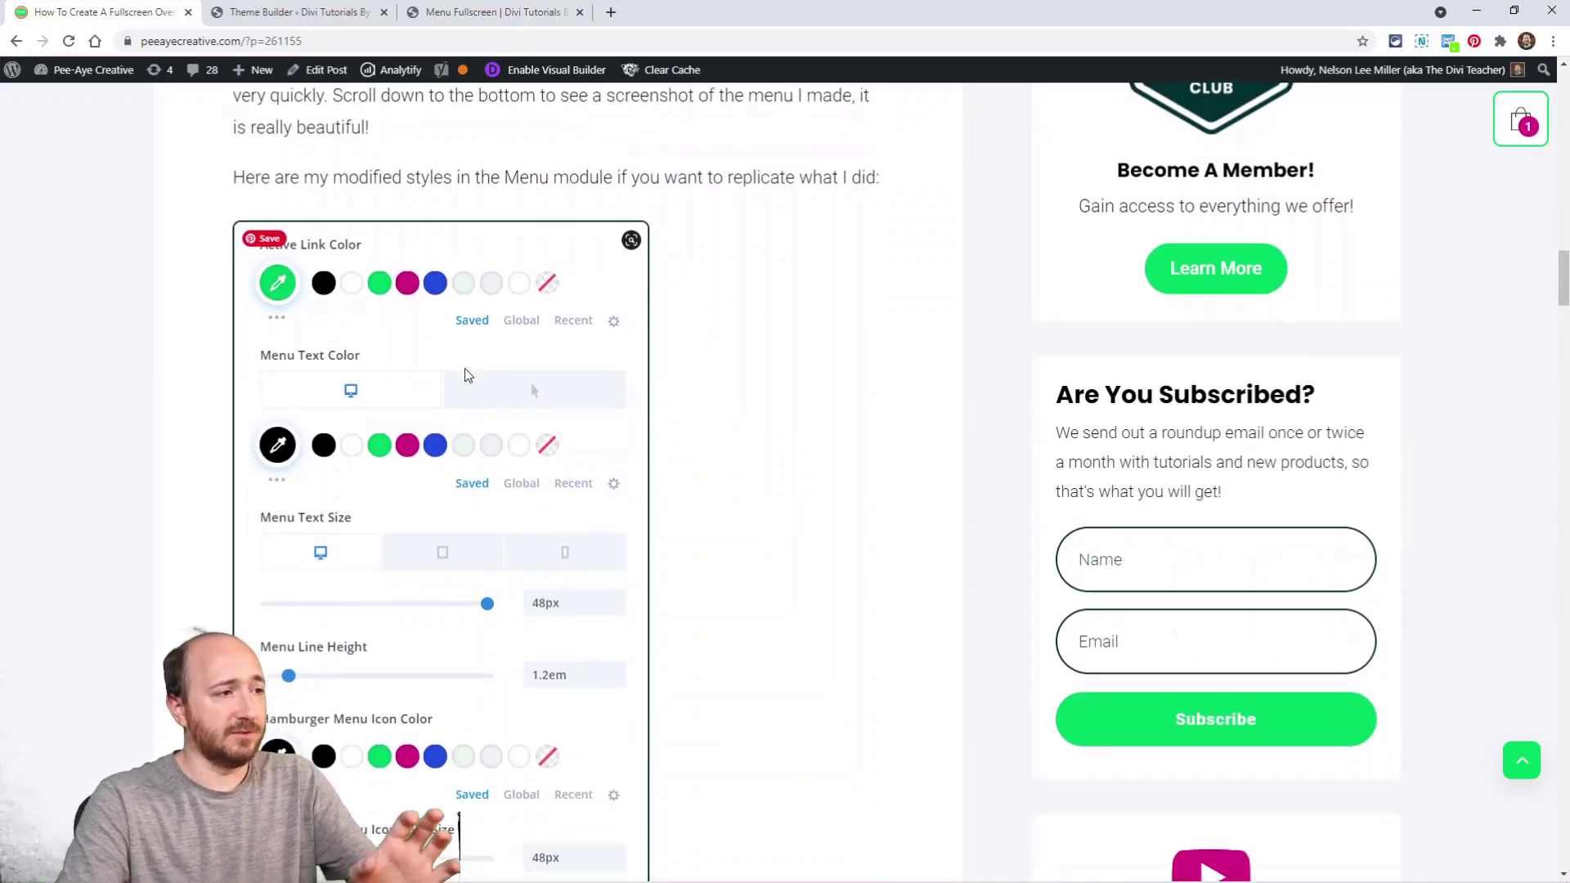
{"action": "scroll", "coordinate": [464, 370], "scroll_direction": "down", "scroll_amount": 1}
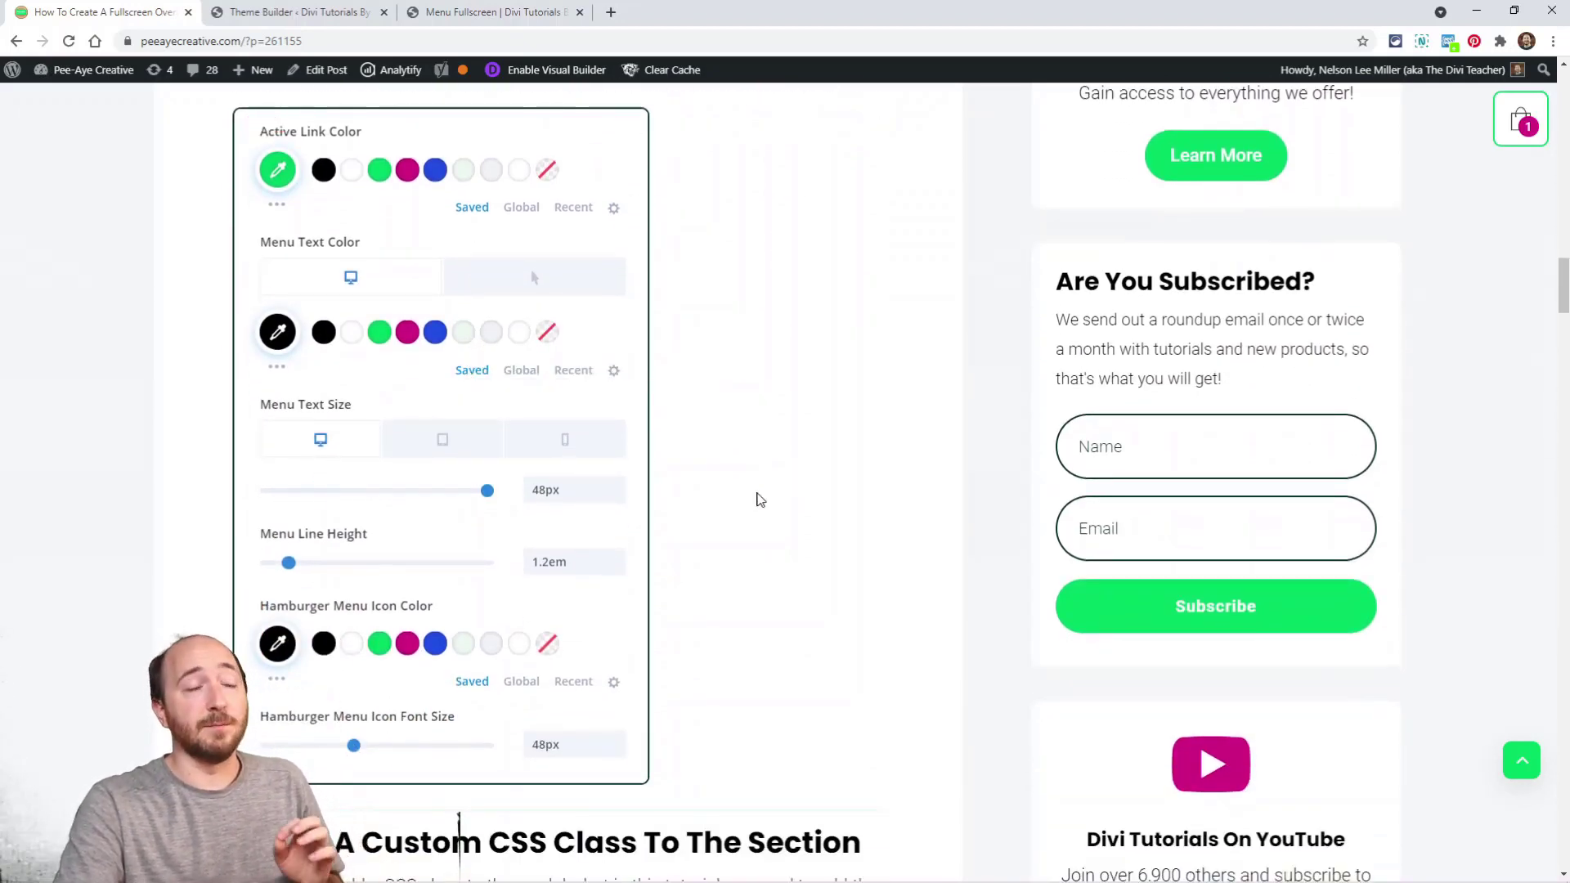
Open the menu module filtered to modified styles and review its hover and desktop text colours
{"action": "left_click", "coordinate": [299, 11]}
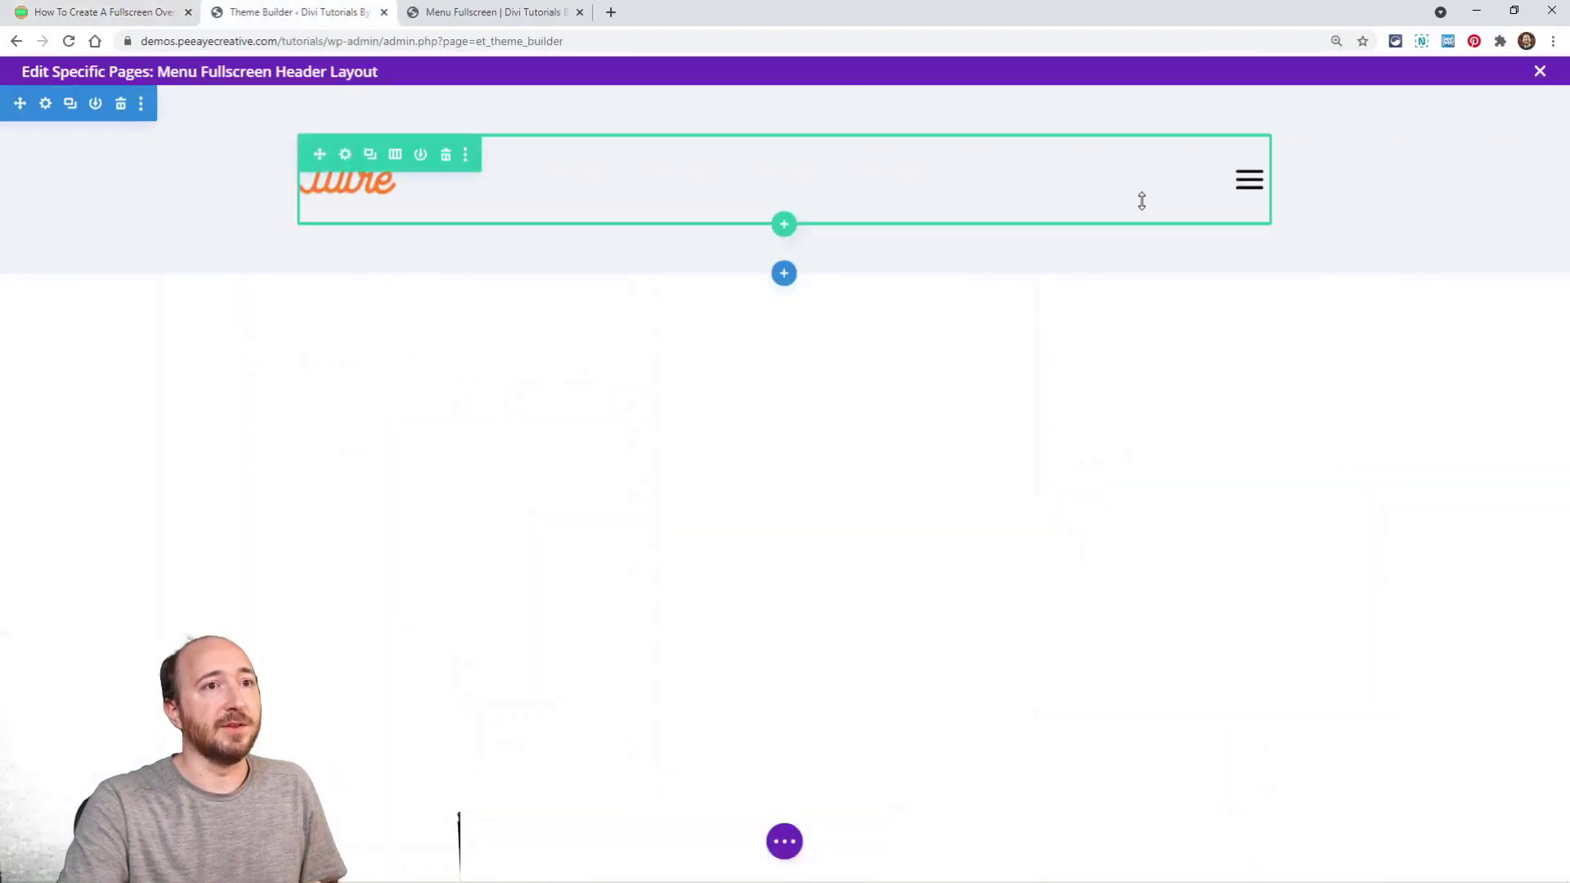
{"action": "left_click", "coordinate": [750, 201]}
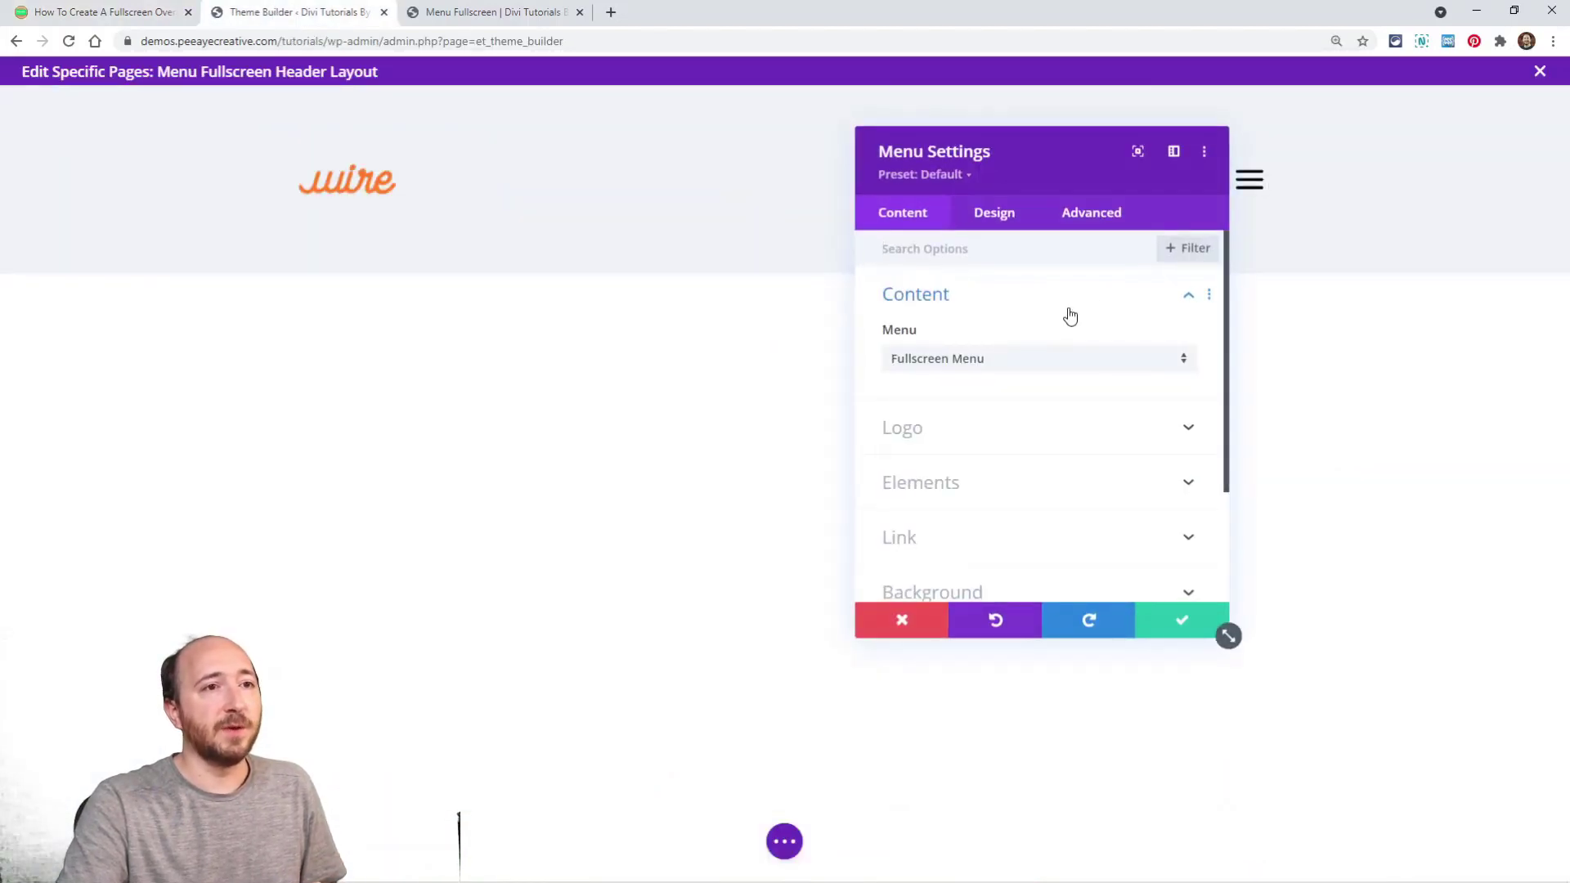
{"action": "left_click", "coordinate": [1184, 249]}
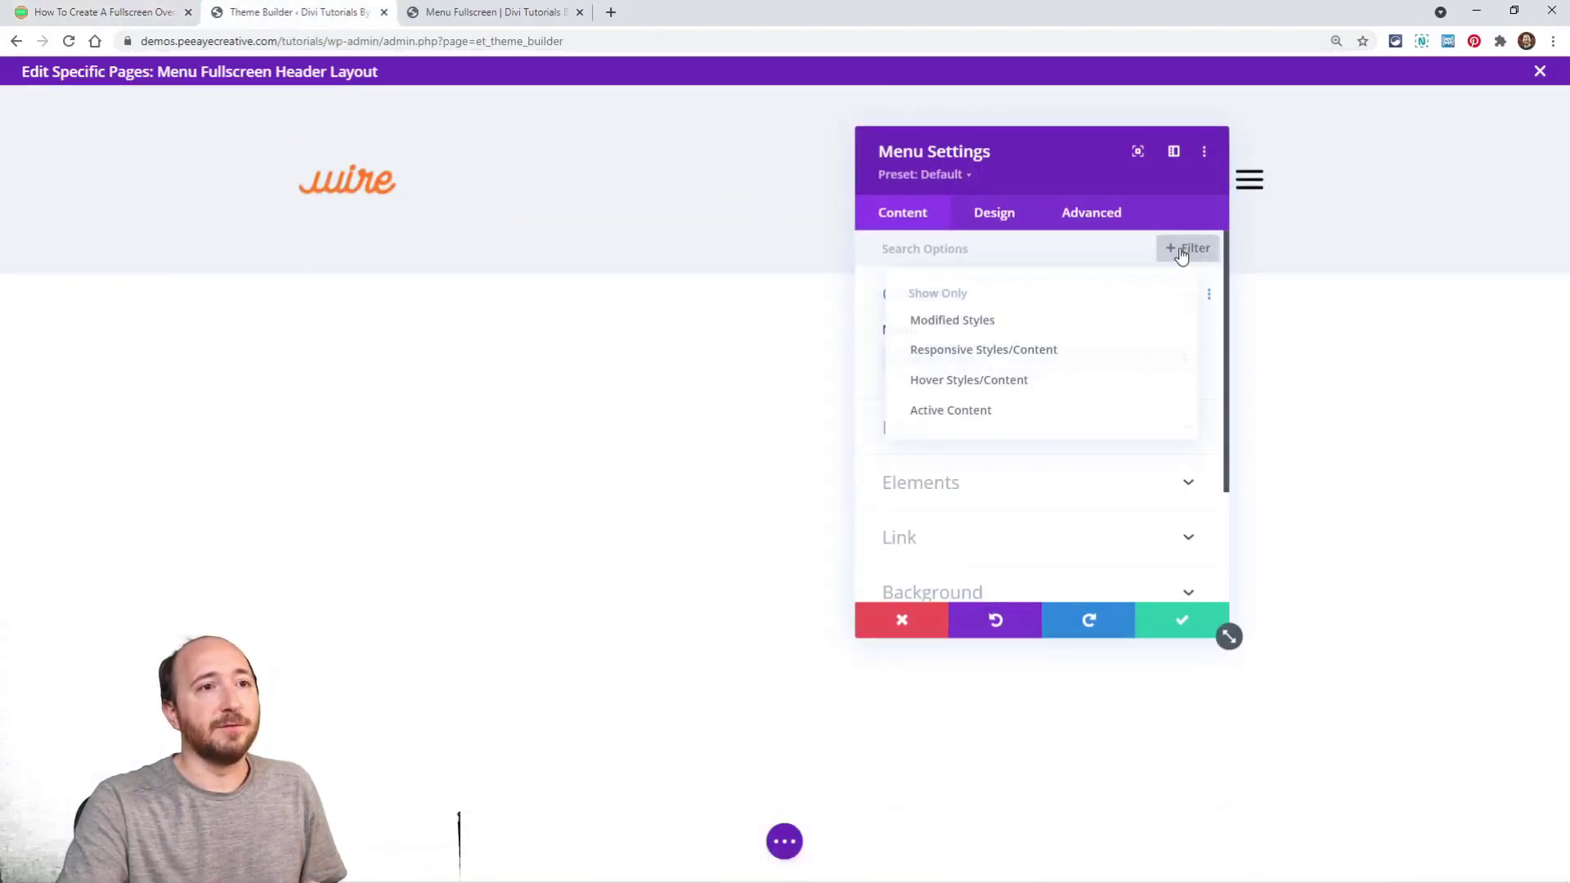
{"action": "left_click", "coordinate": [961, 320]}
{"action": "scroll", "coordinate": [1014, 352], "scroll_direction": "down", "scroll_amount": 2}
{"action": "scroll", "coordinate": [1063, 397], "scroll_direction": "up", "scroll_amount": 2}
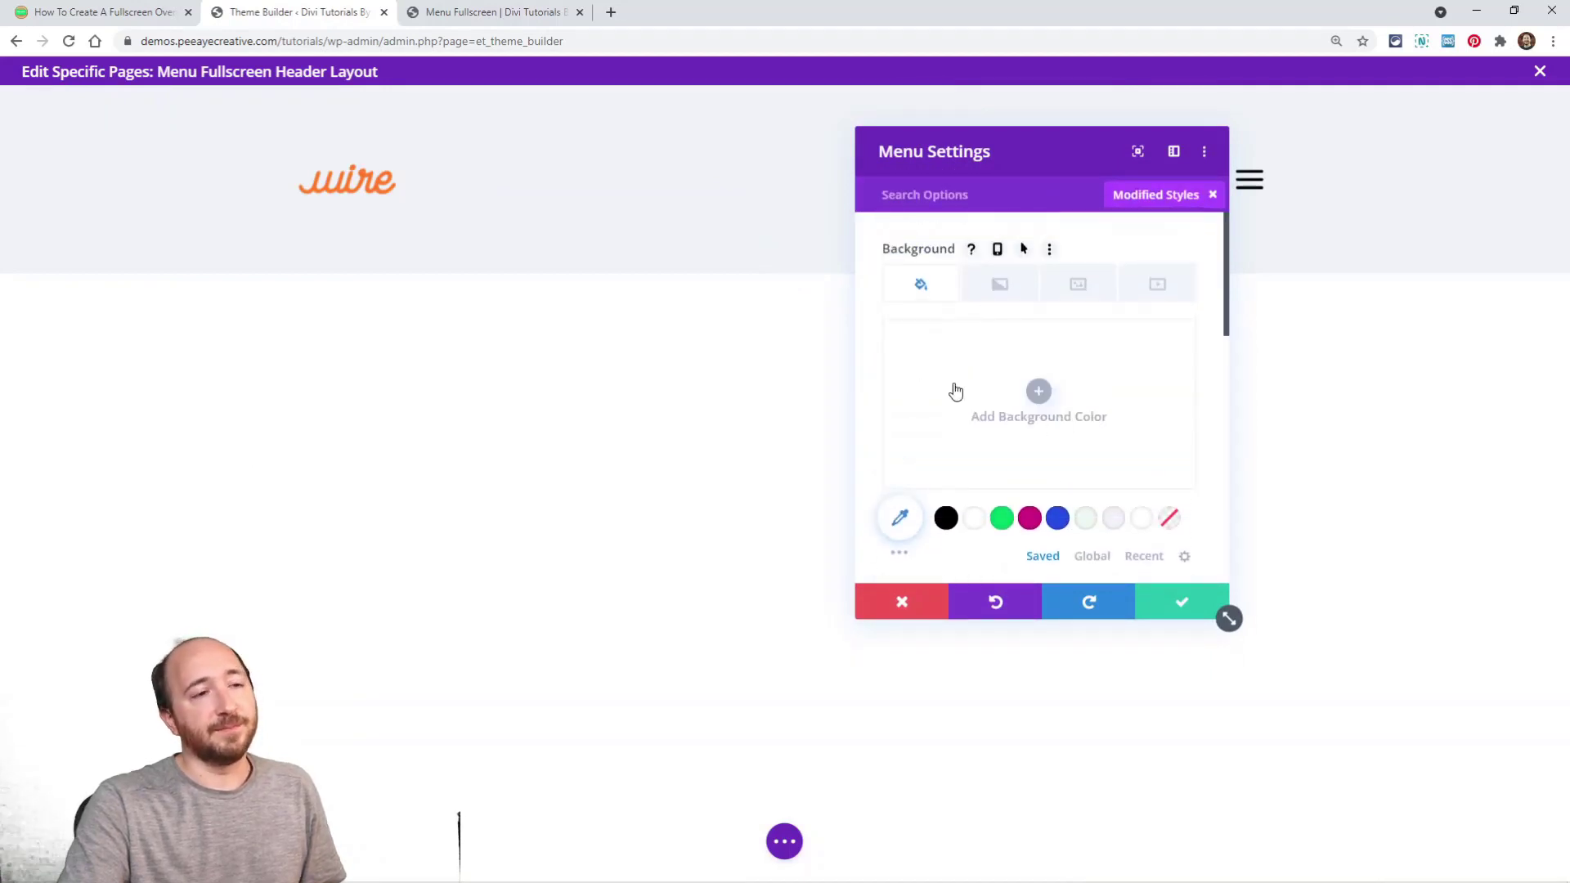
{"action": "scroll", "coordinate": [1094, 384], "scroll_direction": "down", "scroll_amount": 3}
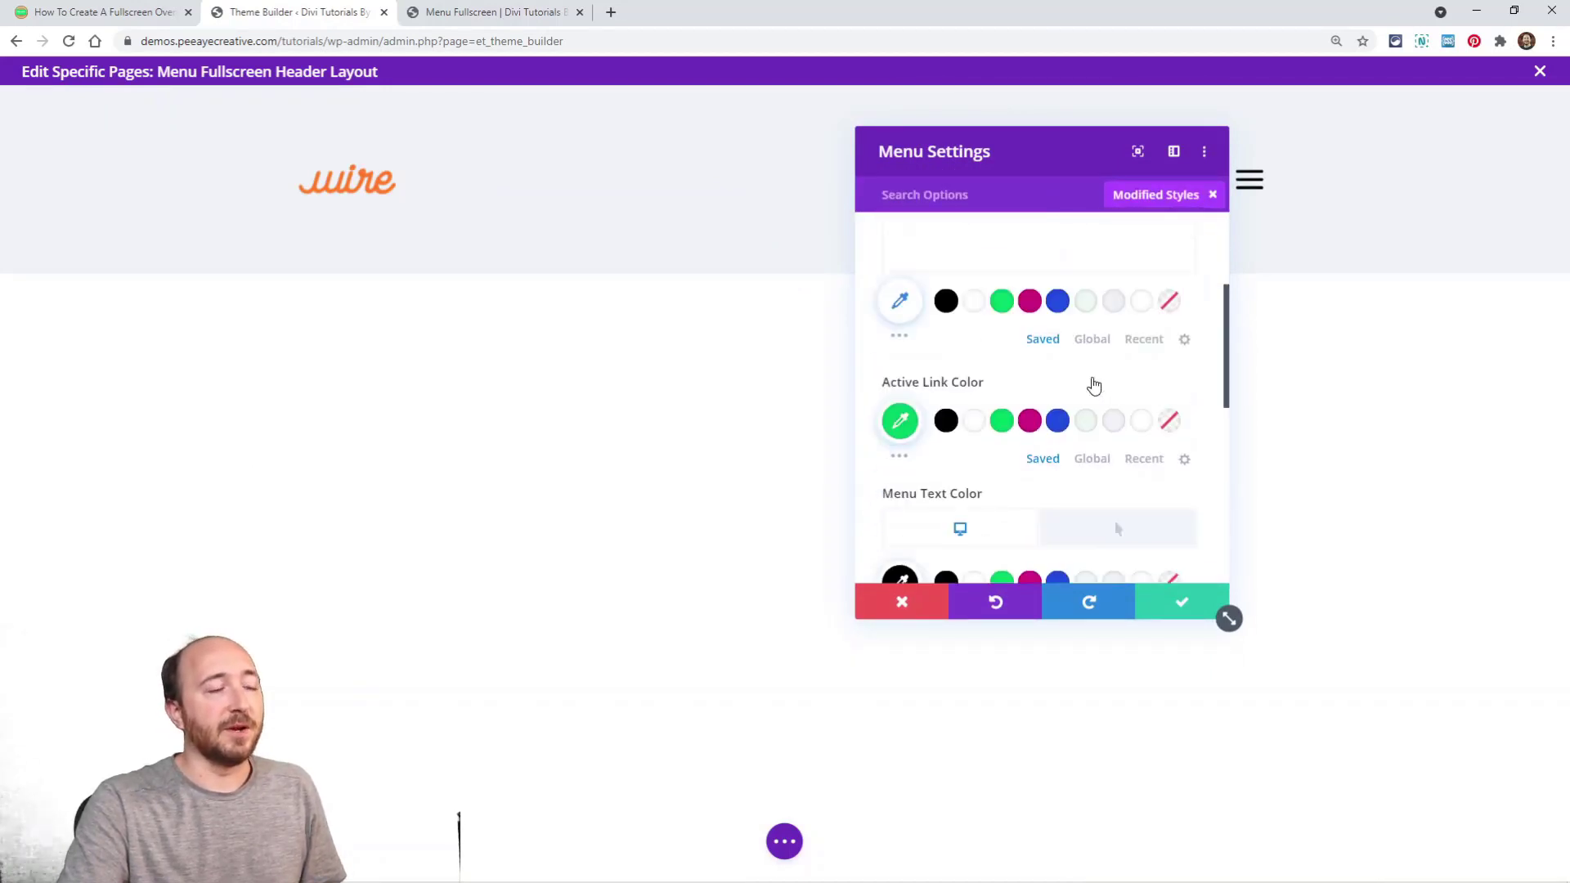
{"action": "scroll", "coordinate": [973, 321], "scroll_direction": "down", "scroll_amount": 1}
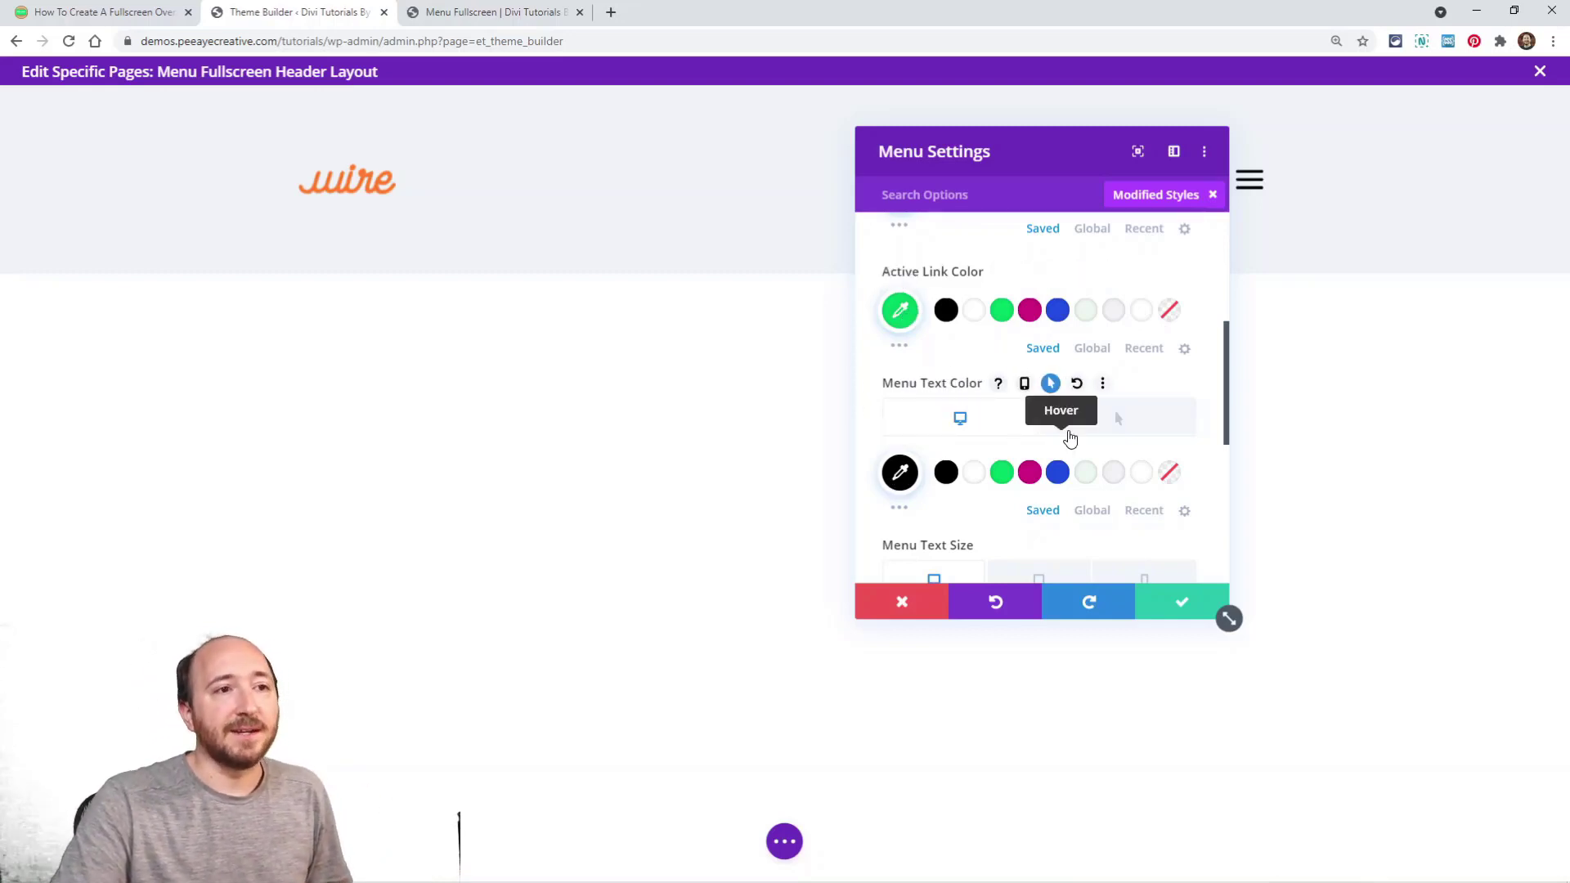
{"action": "left_click", "coordinate": [1118, 437]}
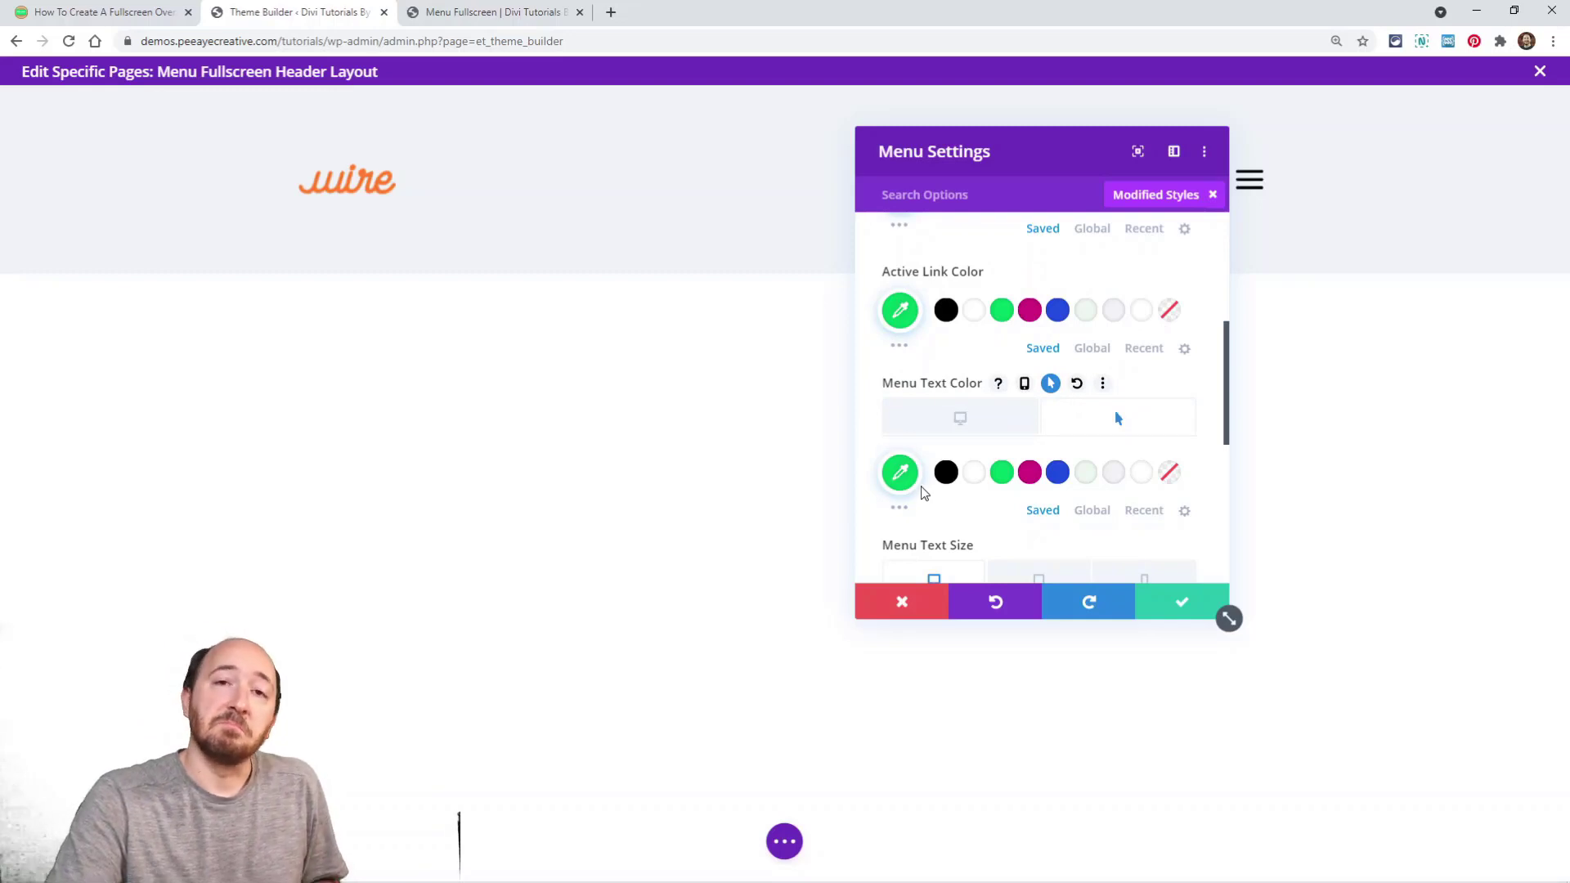
{"action": "left_click", "coordinate": [965, 422]}
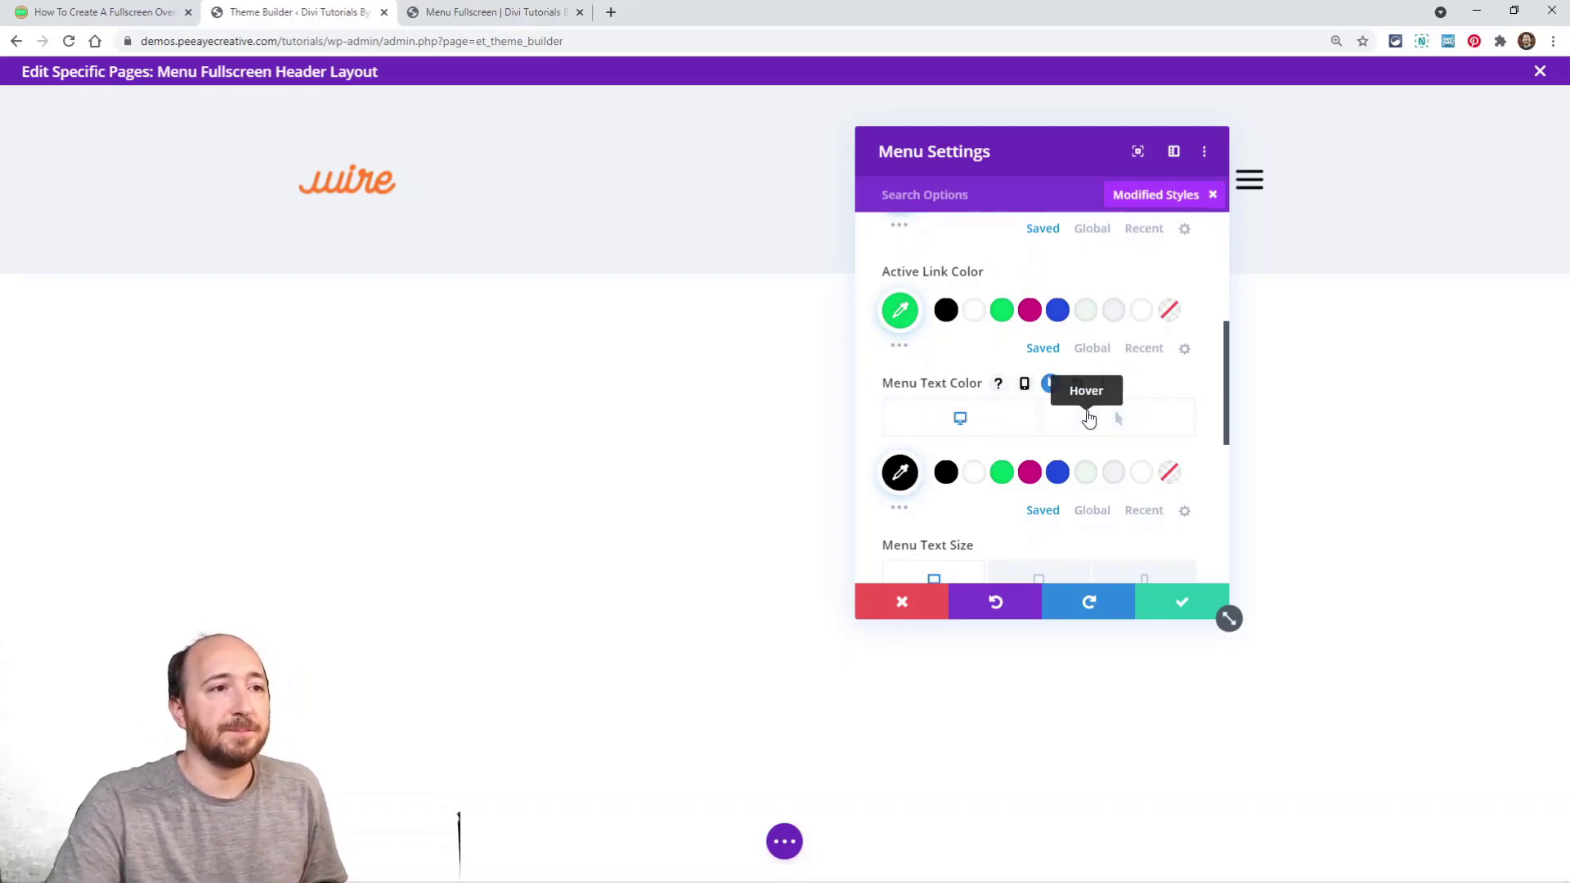
{"action": "scroll", "coordinate": [958, 413], "scroll_direction": "up", "scroll_amount": 4}
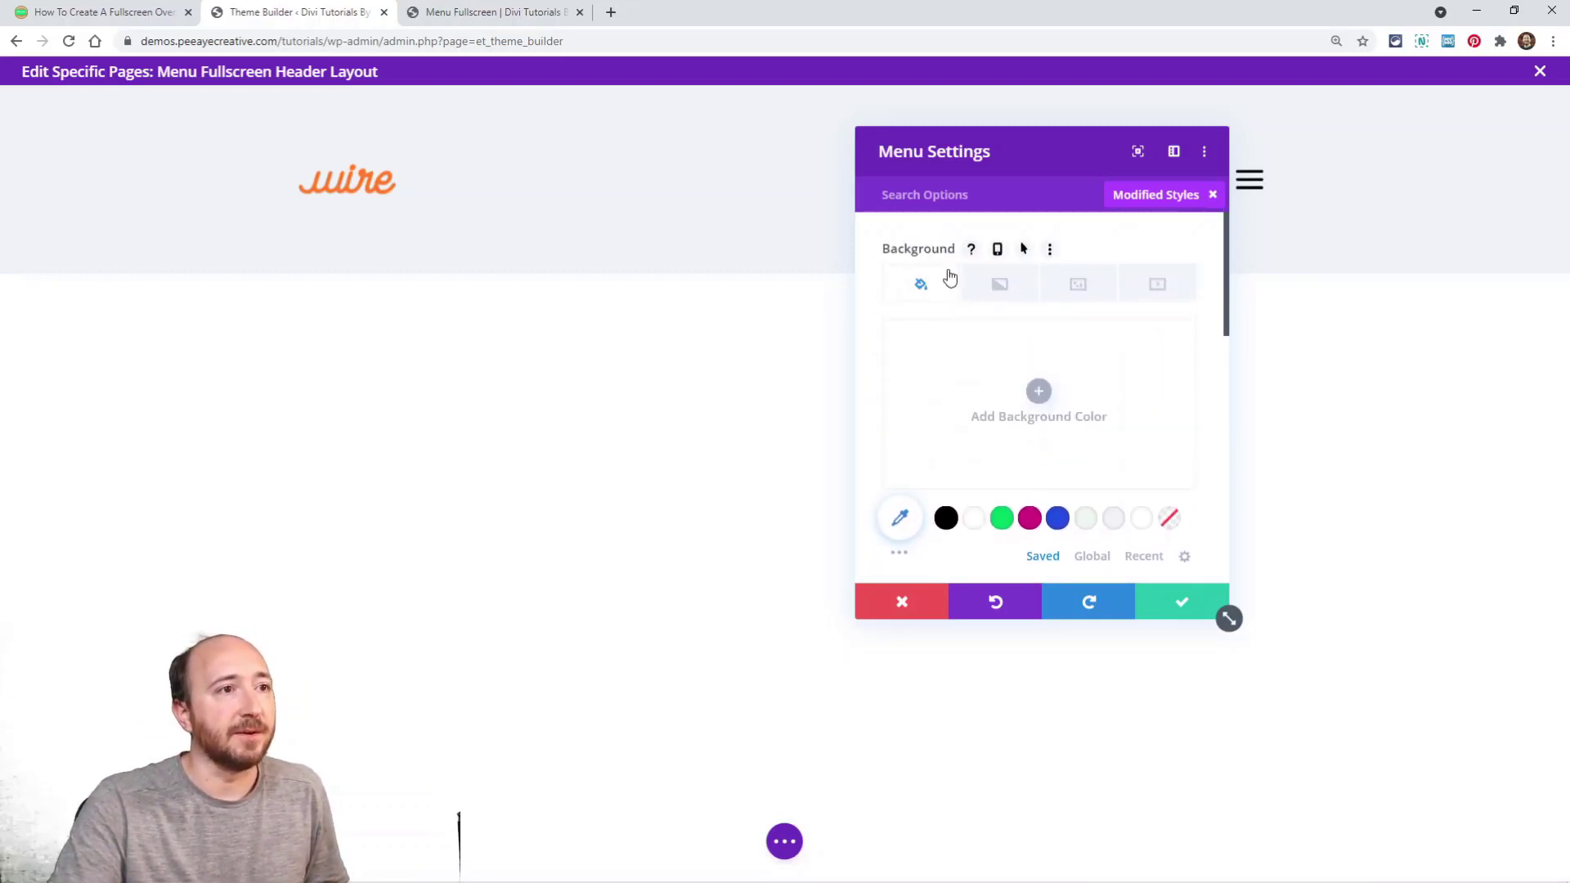
Show all Design options and check the Menu Text size on tablet, phone and desktop
{"action": "left_click", "coordinate": [1212, 194]}
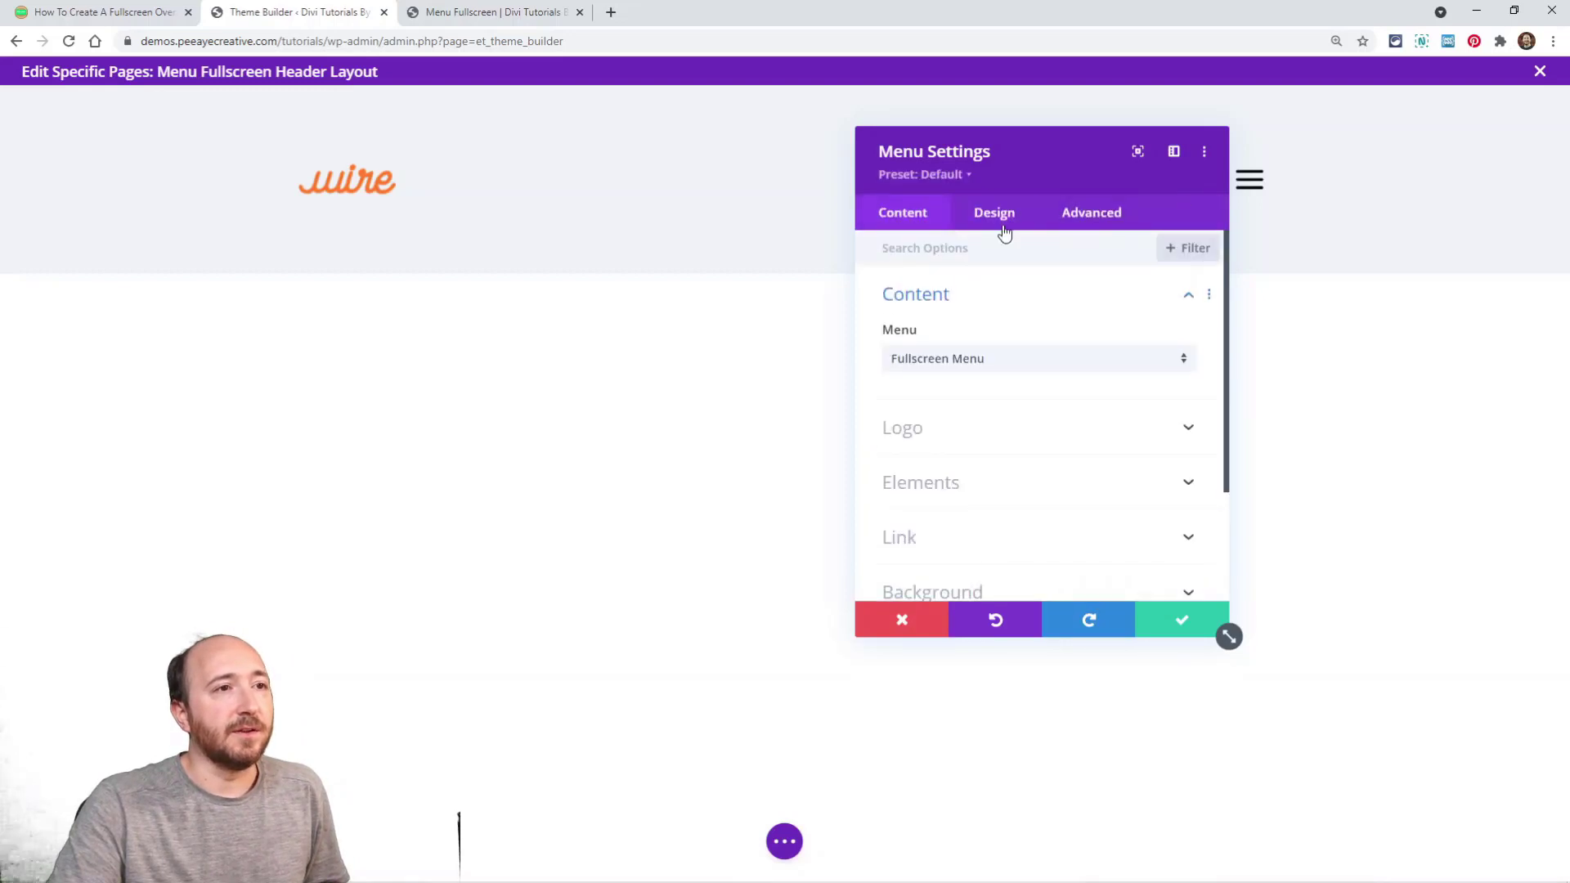
{"action": "left_click", "coordinate": [991, 217]}
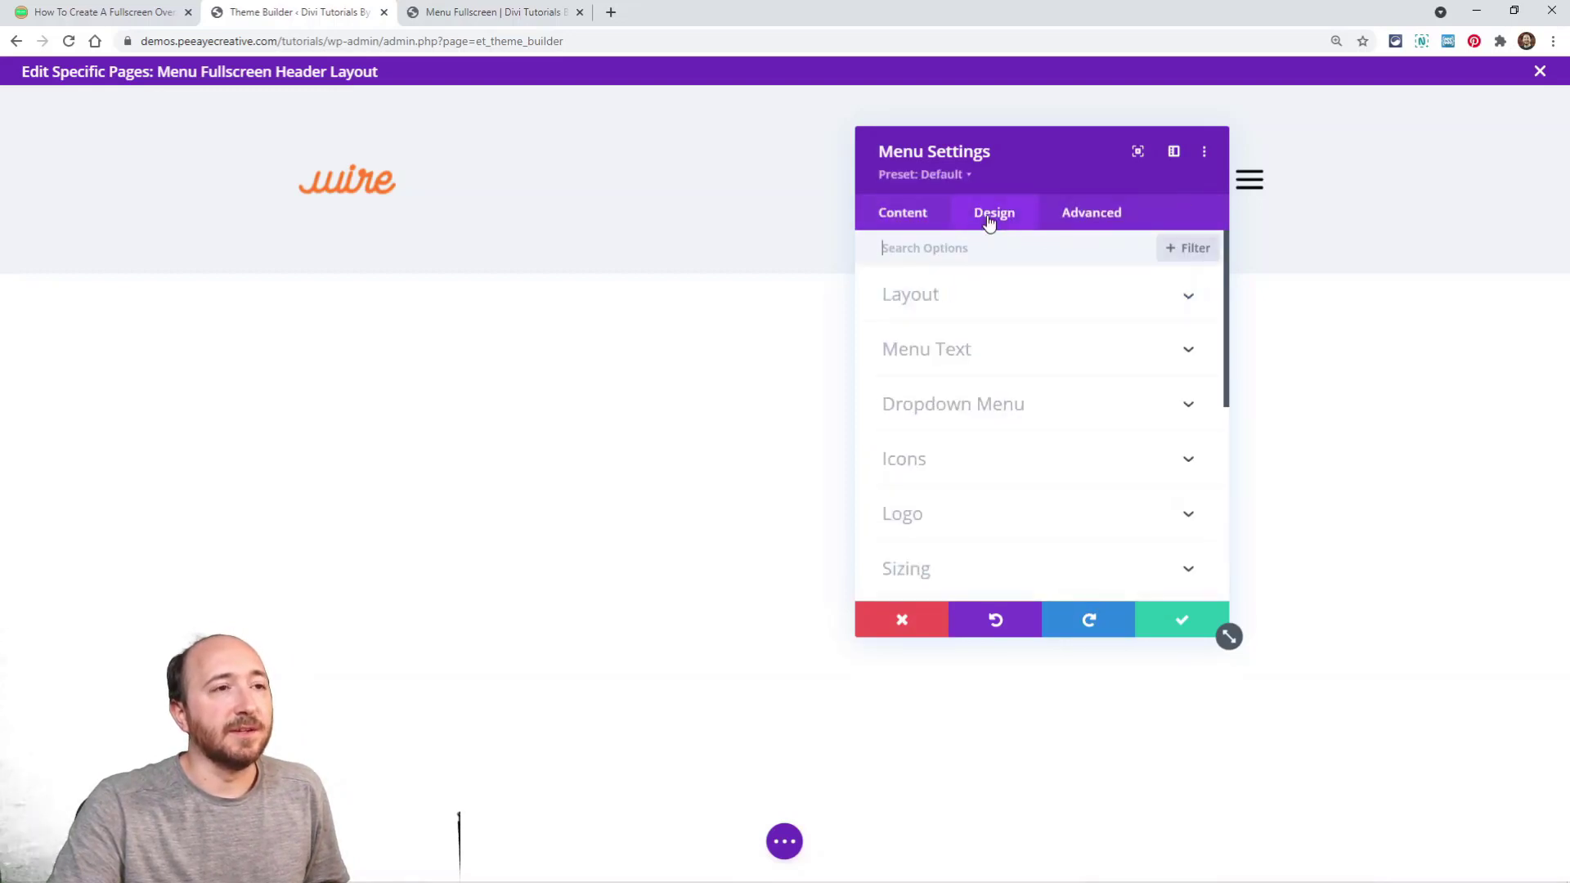
{"action": "left_click", "coordinate": [932, 350]}
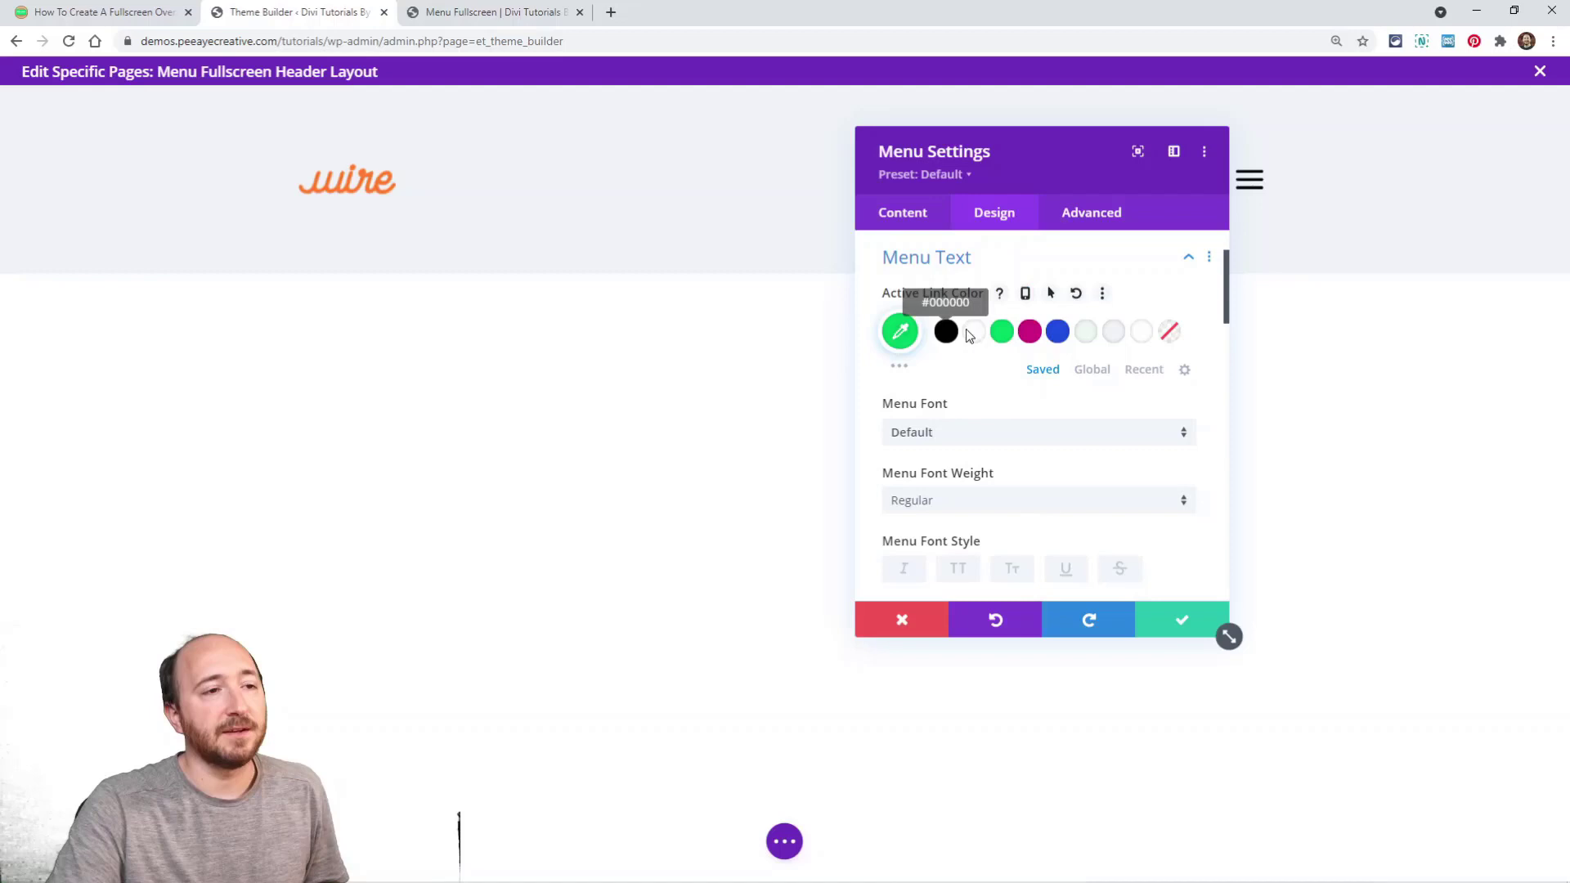
{"action": "scroll", "coordinate": [988, 371], "scroll_direction": "down", "scroll_amount": 5}
{"action": "scroll", "coordinate": [936, 392], "scroll_direction": "up", "scroll_amount": 2}
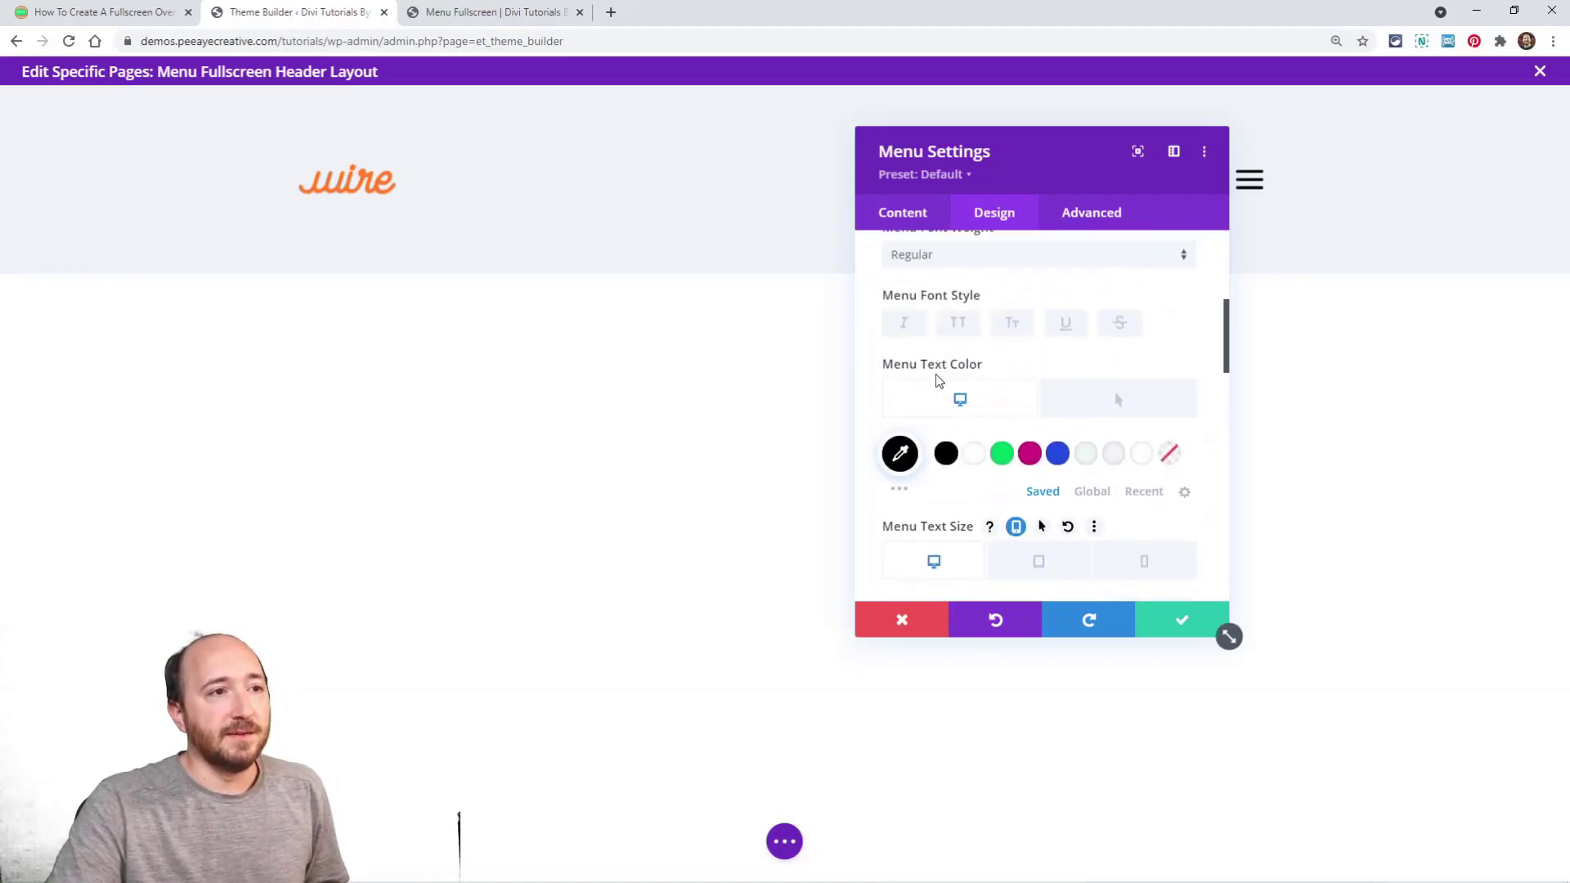
{"action": "scroll", "coordinate": [1005, 431], "scroll_direction": "down", "scroll_amount": 2}
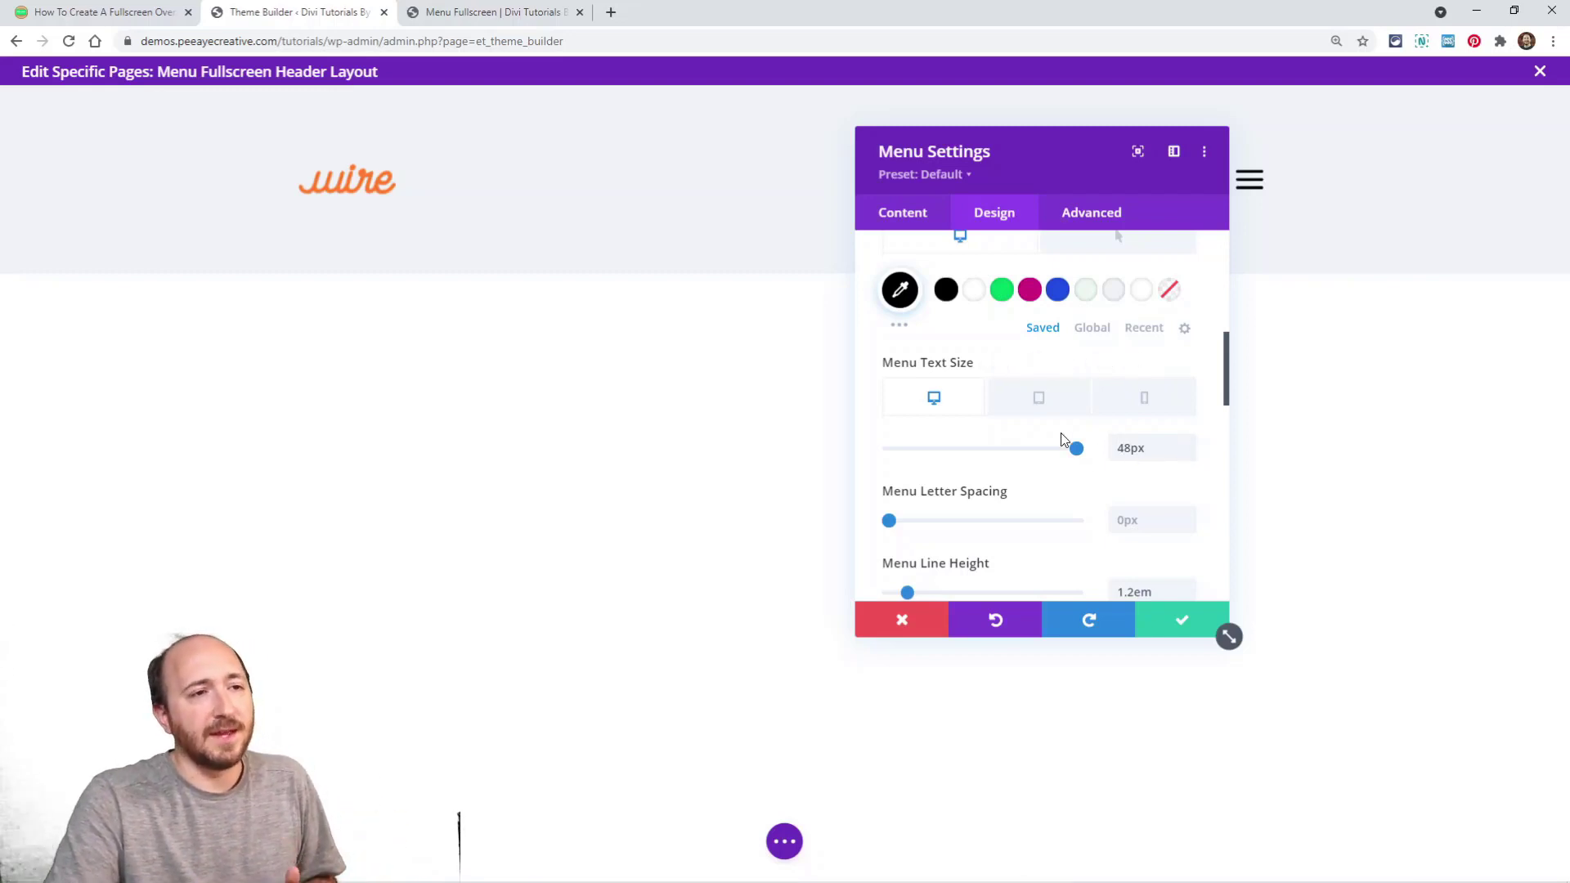
{"action": "left_click", "coordinate": [1035, 401]}
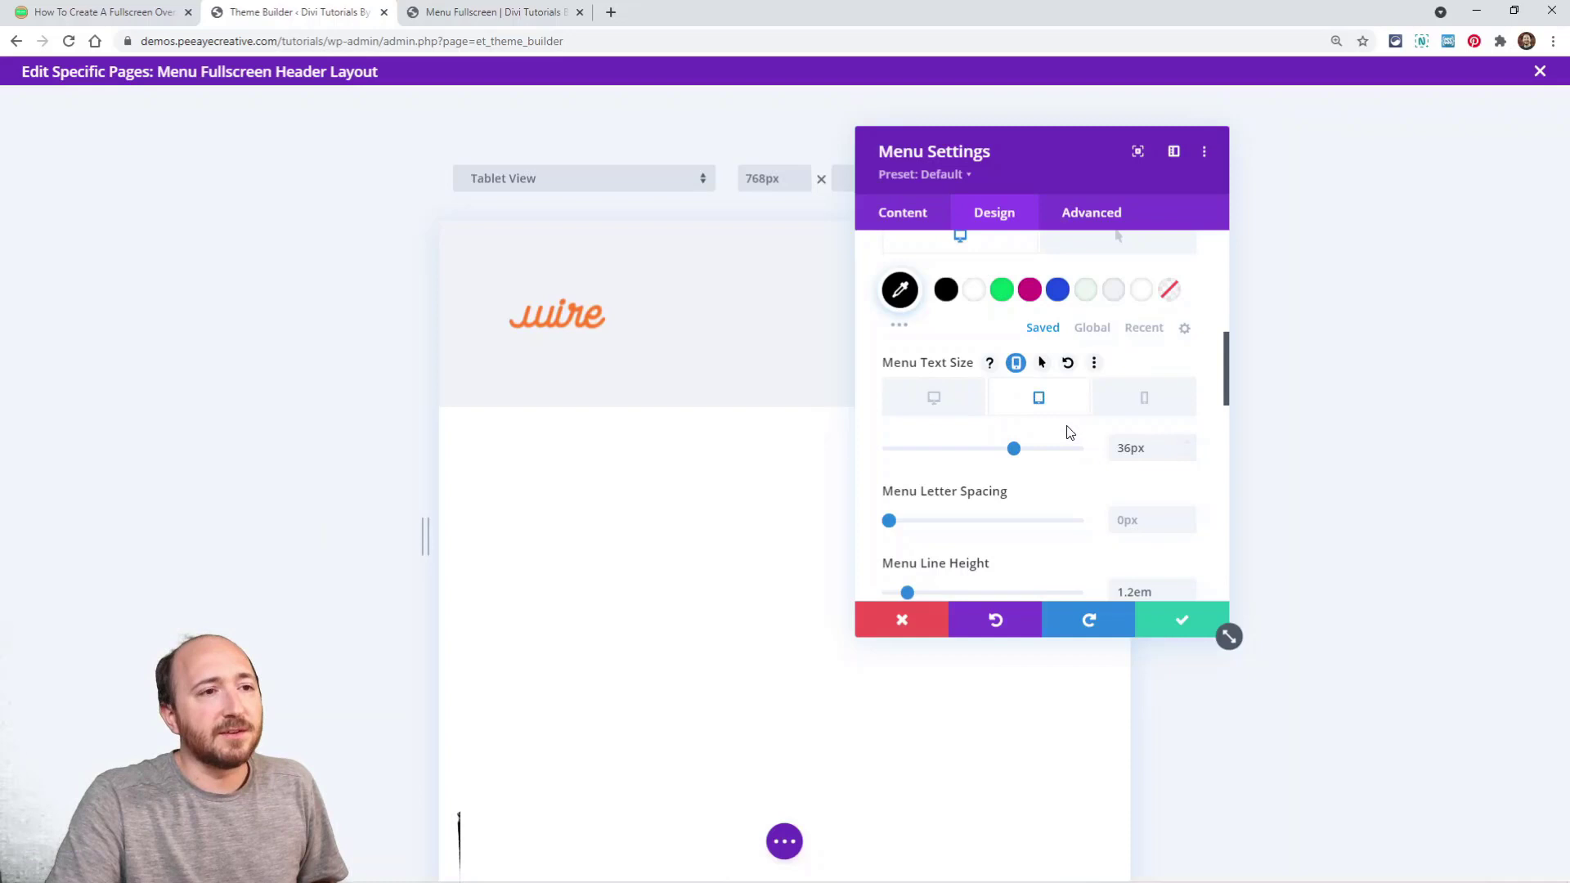
{"action": "left_click", "coordinate": [1144, 398]}
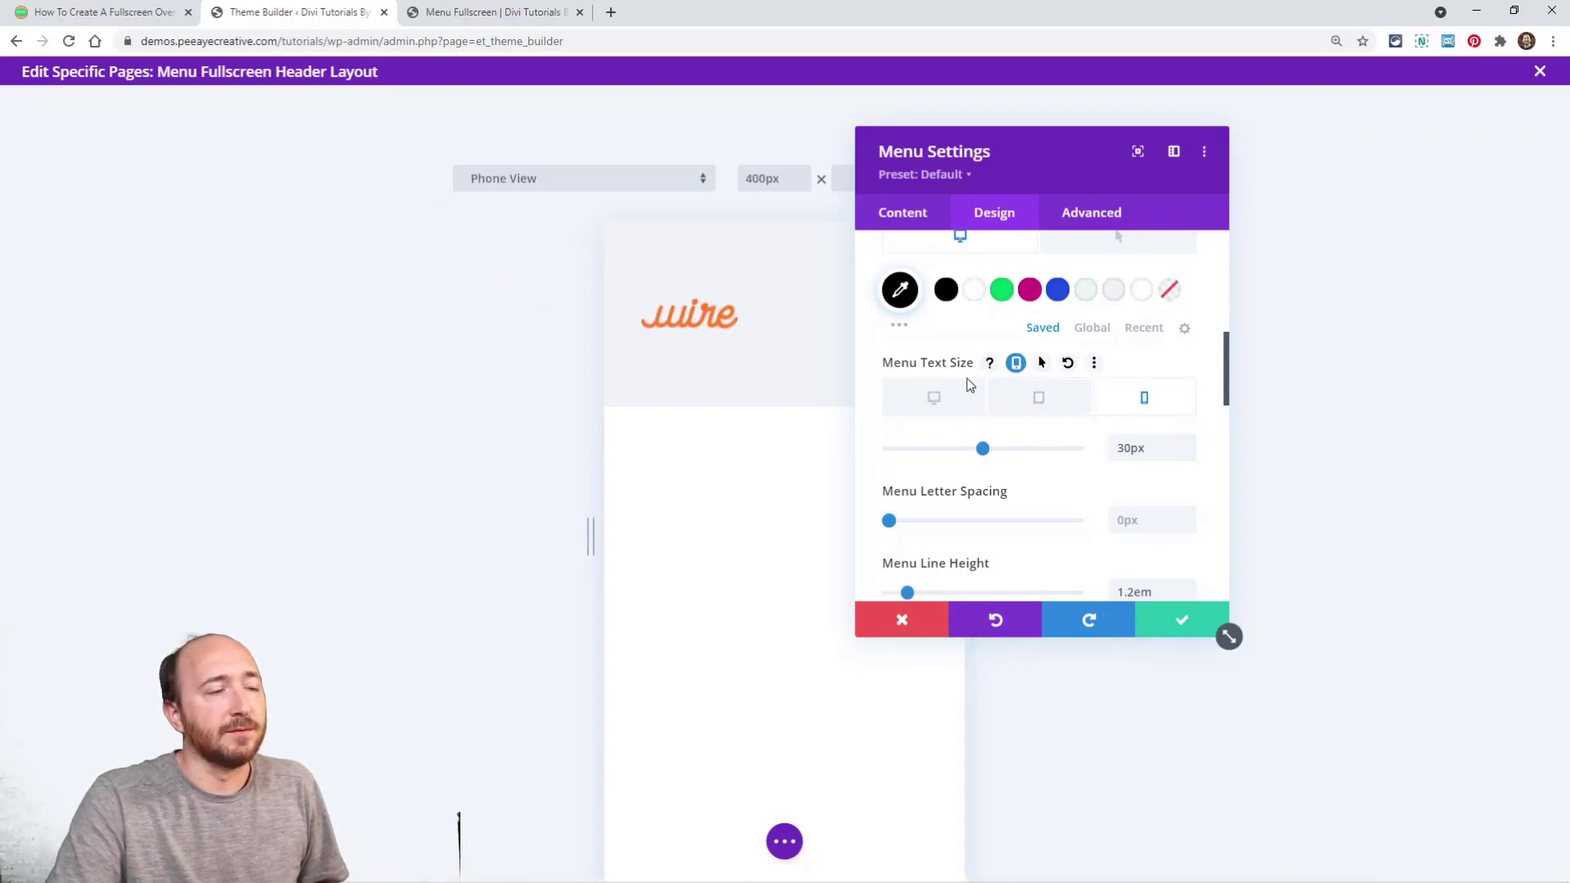
{"action": "left_click", "coordinate": [947, 393]}
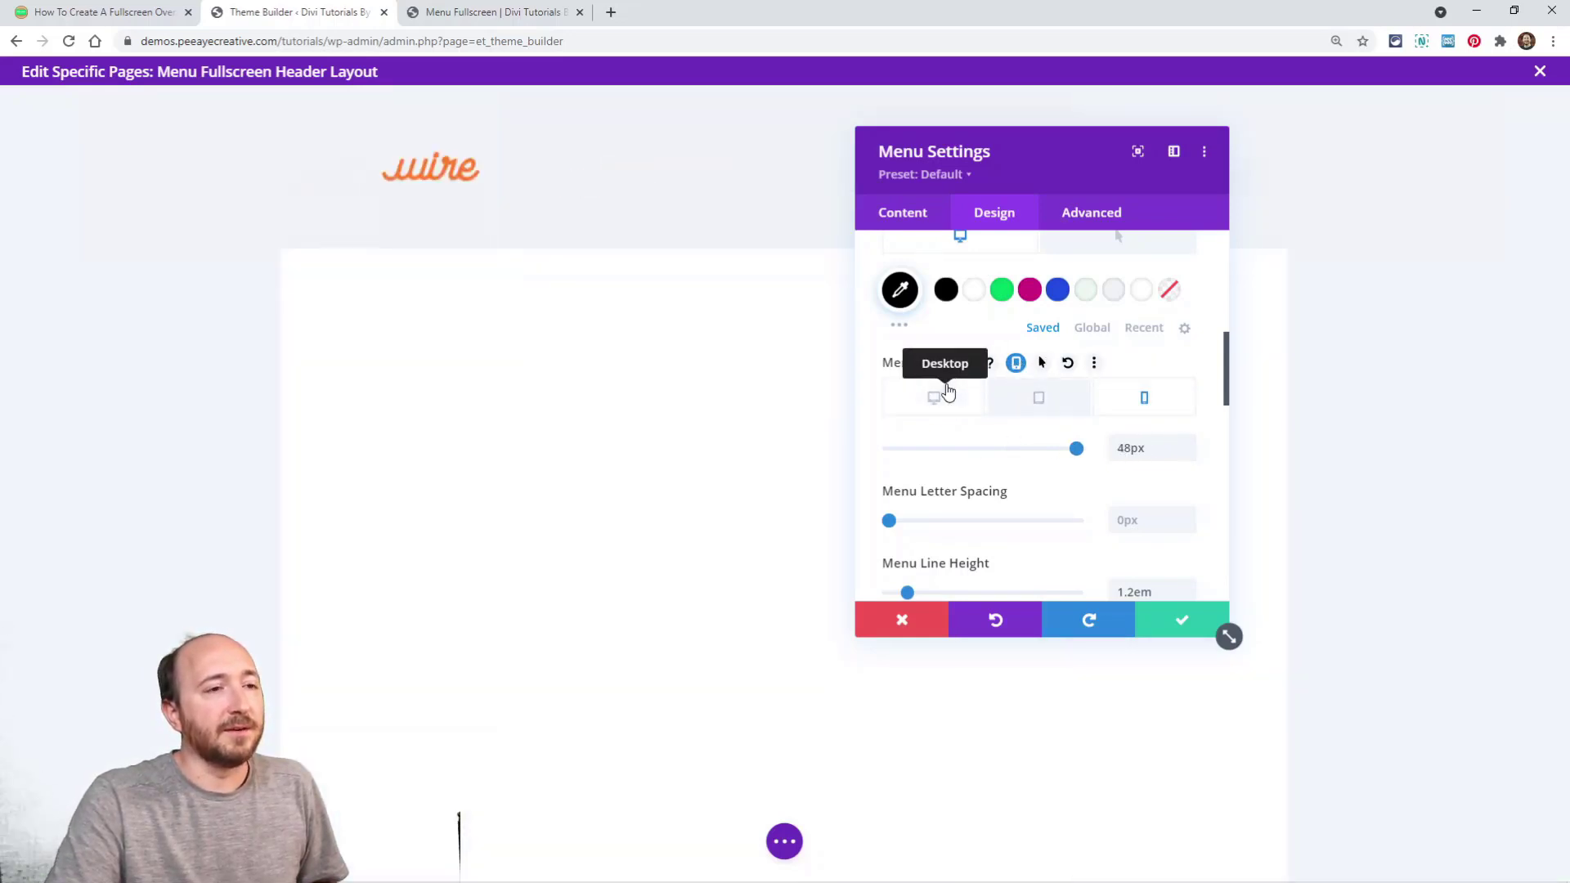
{"action": "scroll", "coordinate": [1022, 429], "scroll_direction": "down", "scroll_amount": 2}
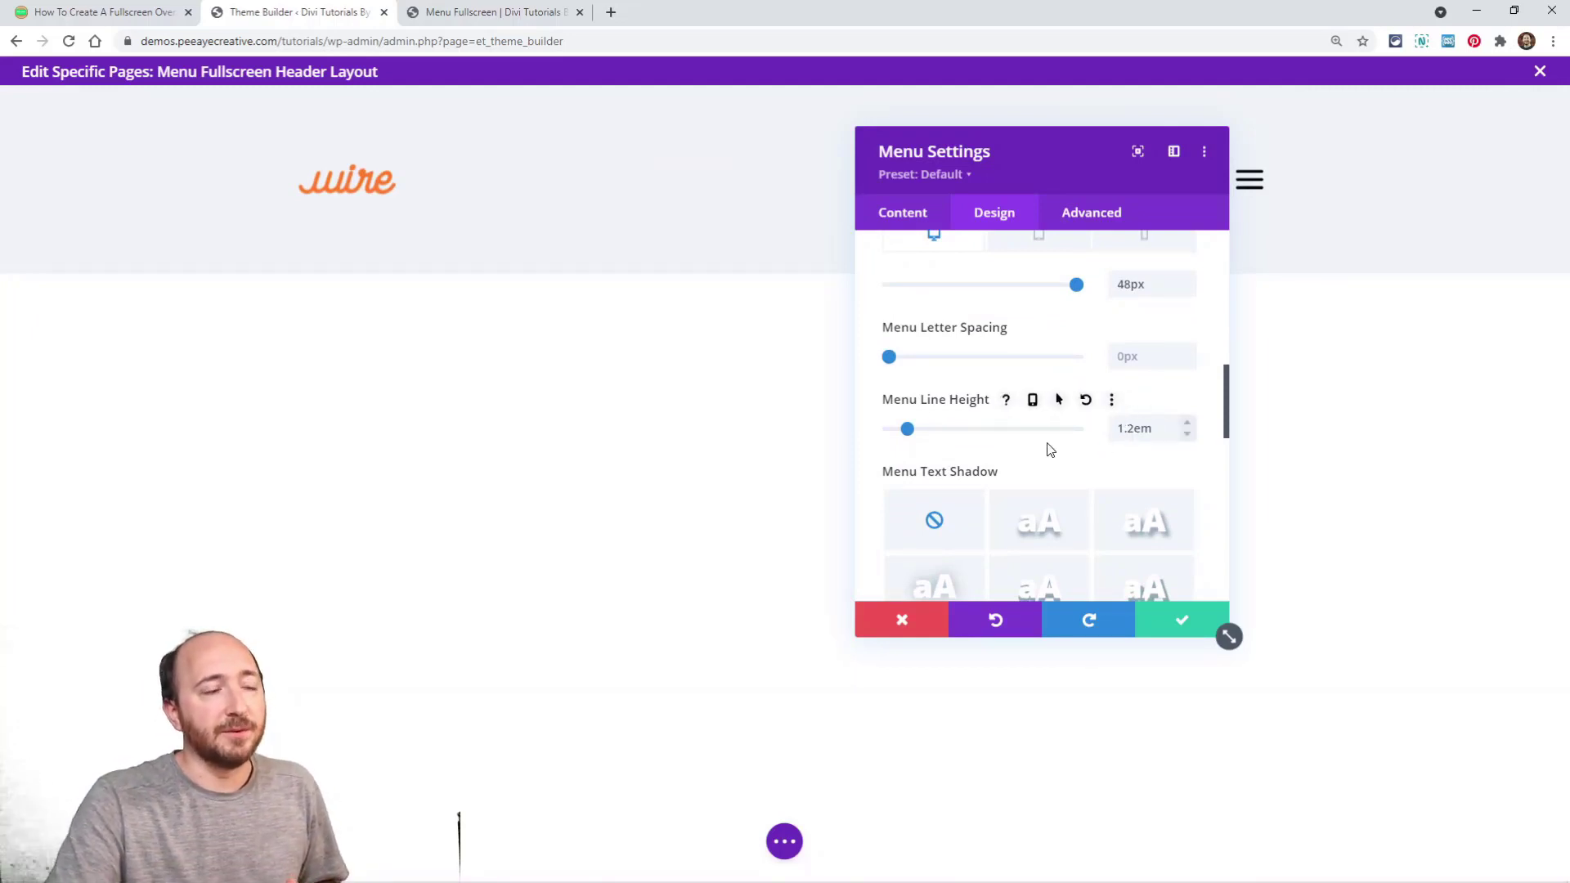
{"action": "scroll", "coordinate": [1005, 387], "scroll_direction": "up", "scroll_amount": 6}
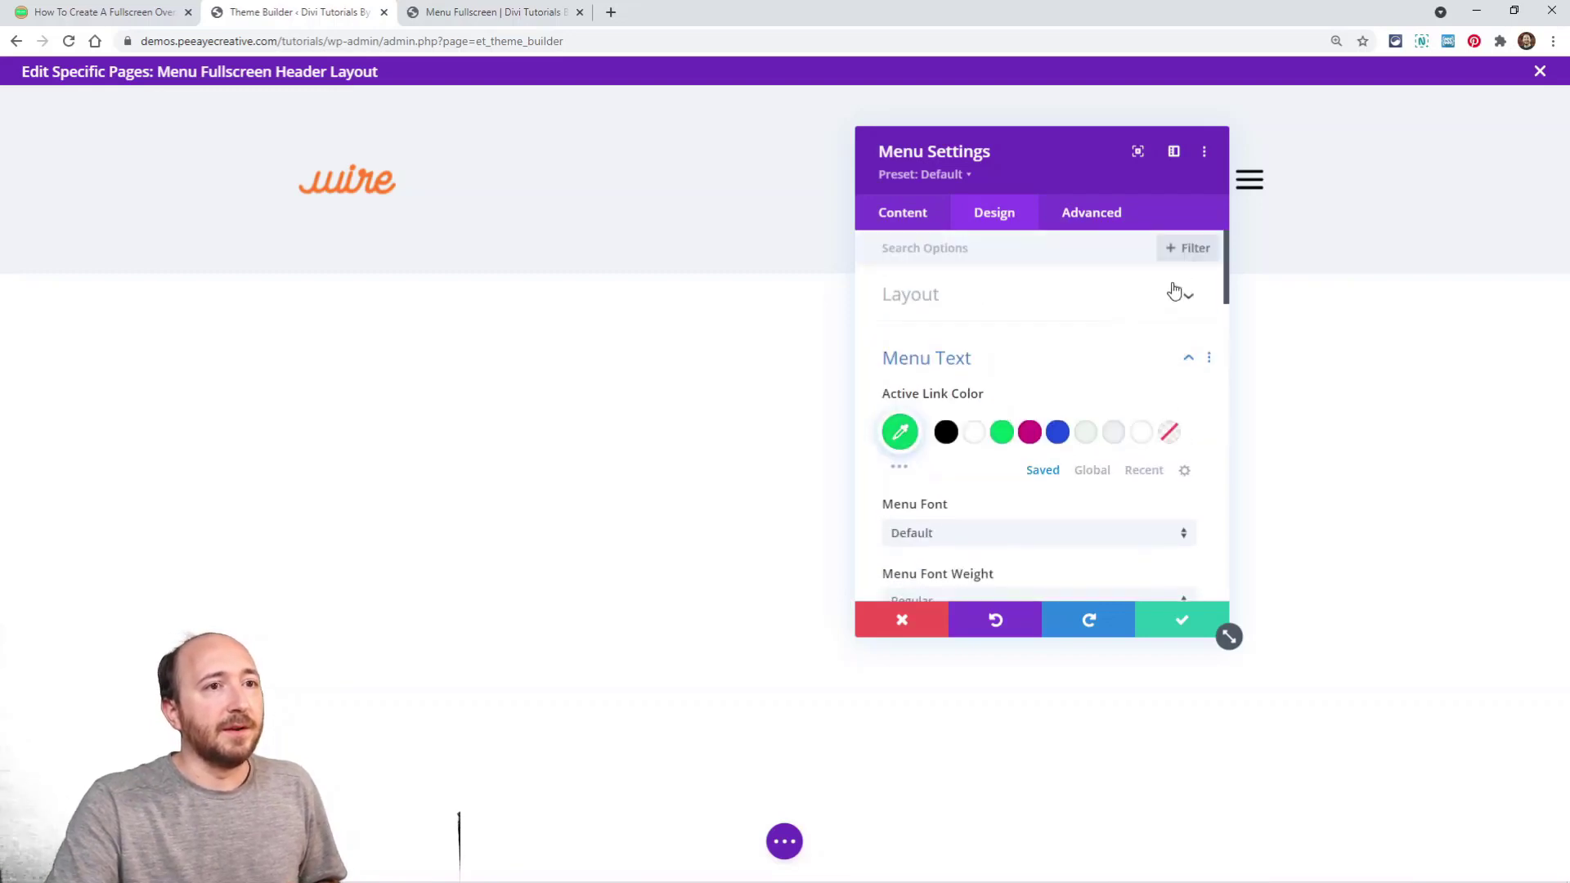
Filter the menu module settings to show only modified styles again
{"action": "left_click", "coordinate": [1188, 247]}
{"action": "left_click", "coordinate": [994, 319]}
{"action": "scroll", "coordinate": [1067, 442], "scroll_direction": "down", "scroll_amount": 8}
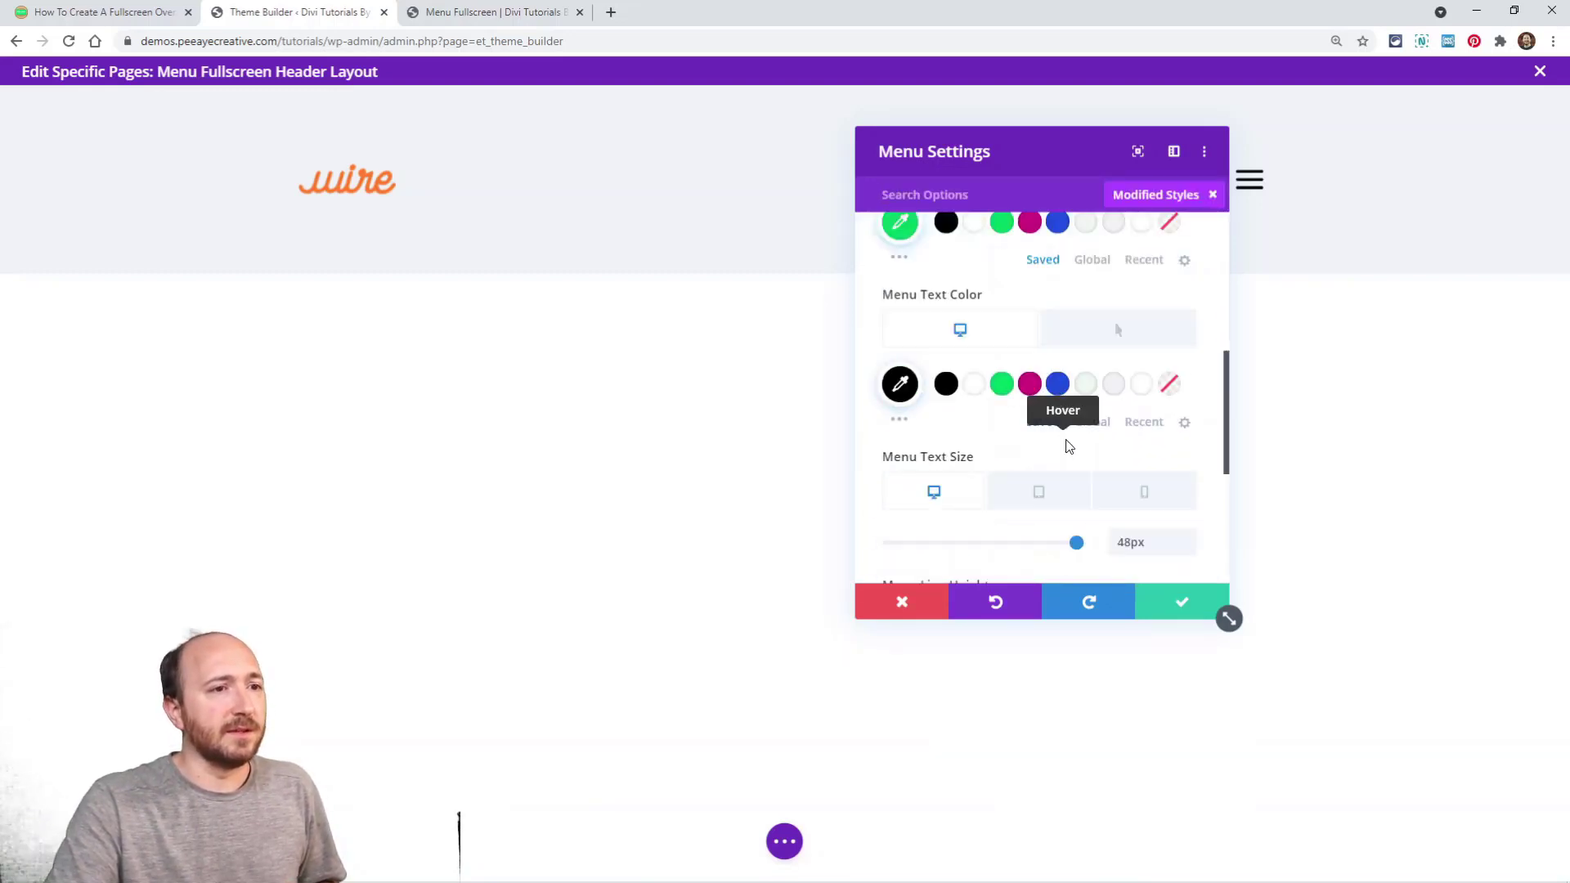
{"action": "scroll", "coordinate": [999, 417], "scroll_direction": "up", "scroll_amount": 5}
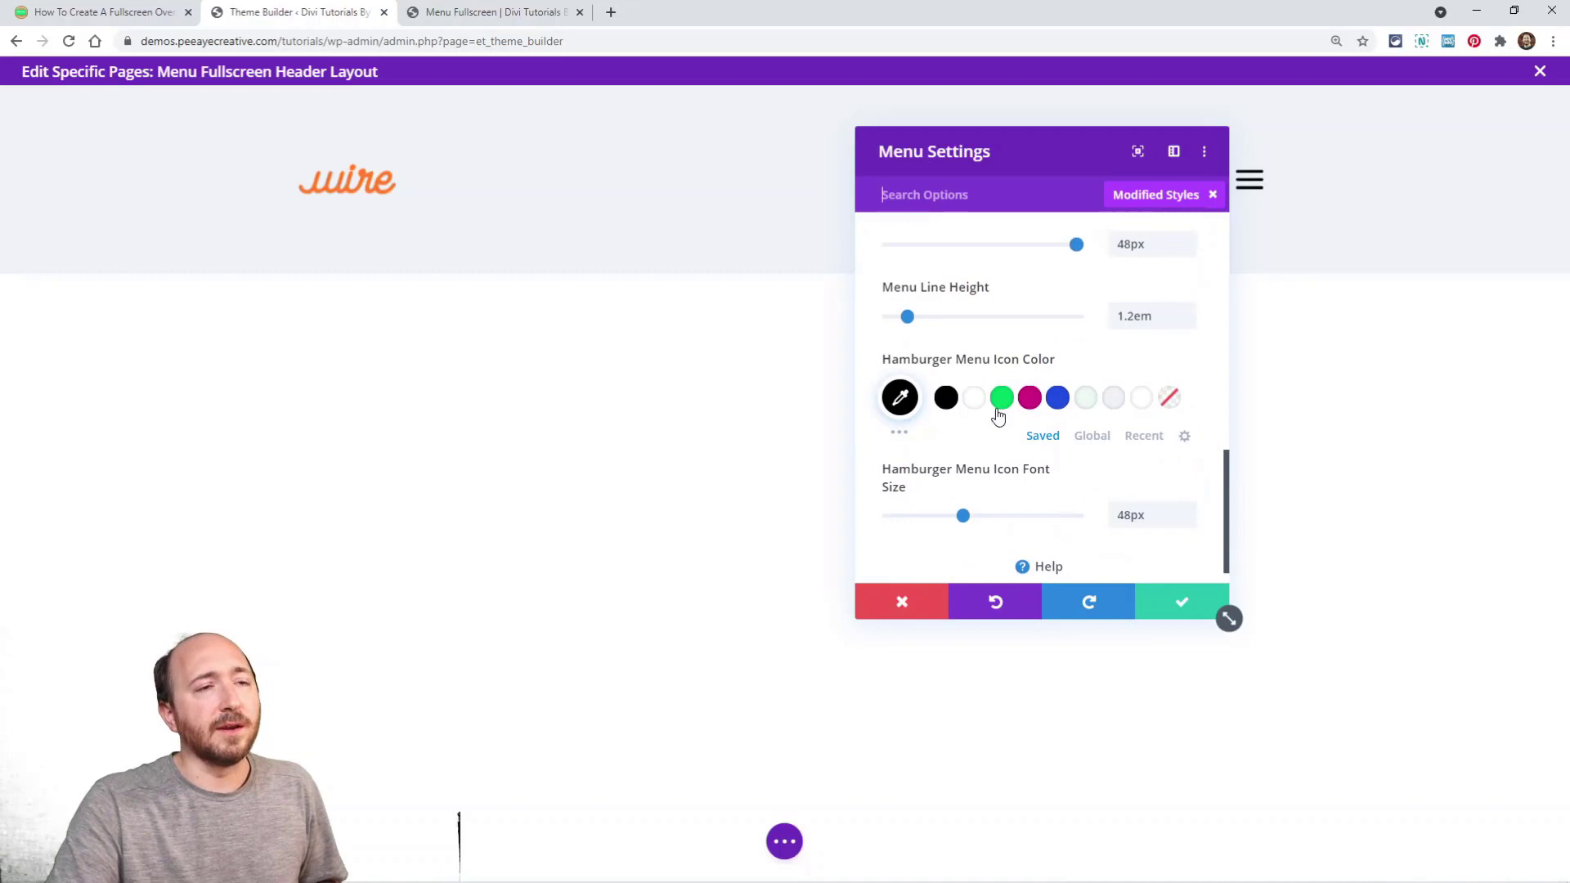
Enable per-device hamburger icon sizes and set the phone icon size to 48
{"action": "left_click", "coordinate": [1213, 196]}
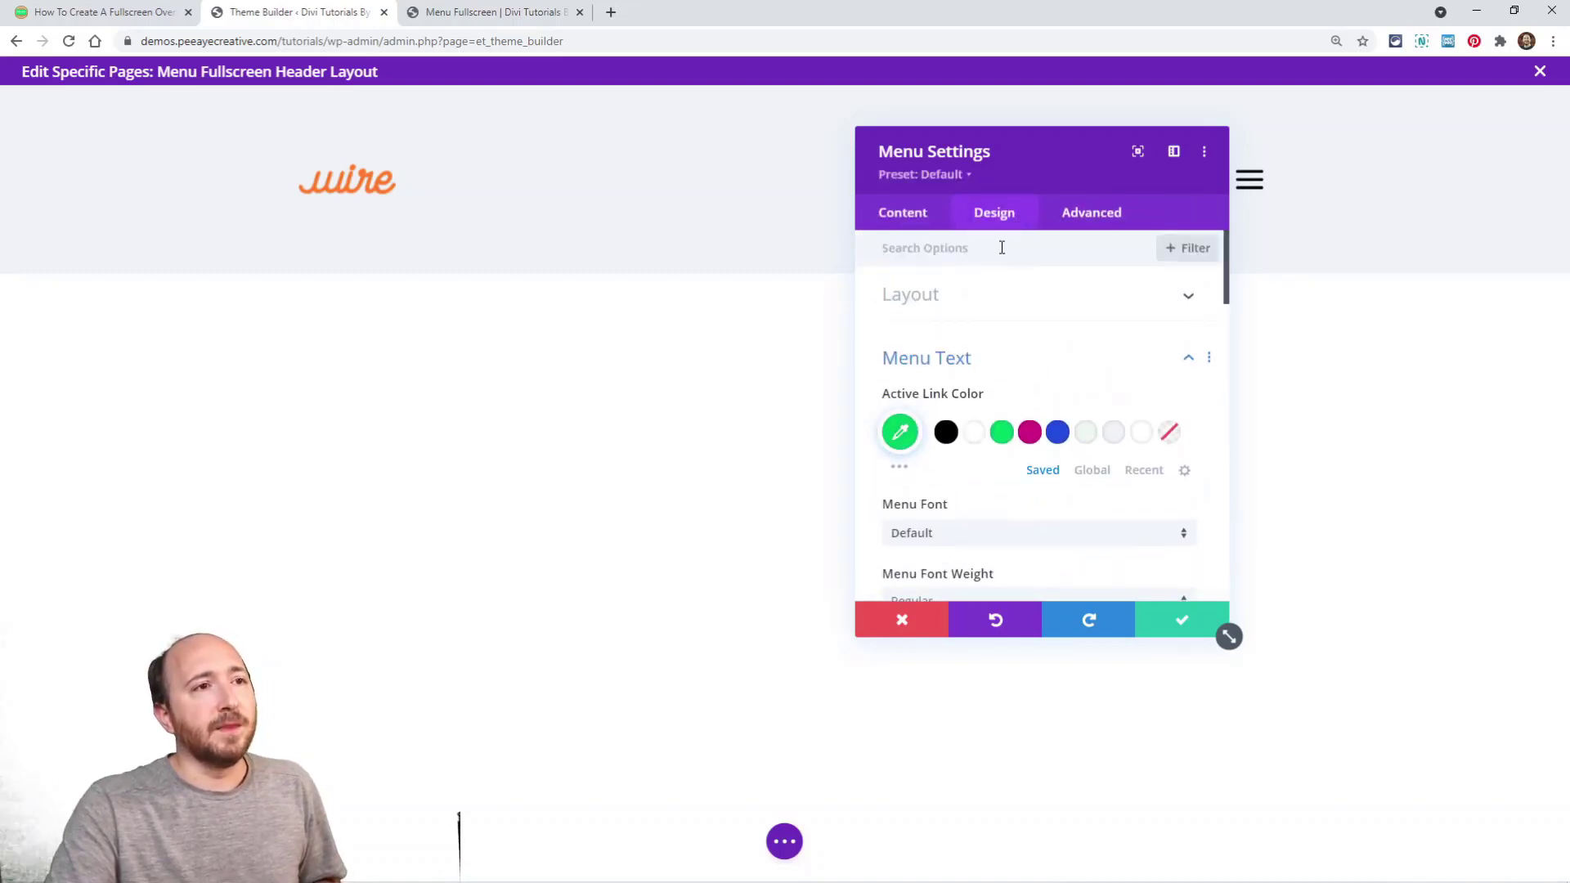
{"action": "left_click", "coordinate": [950, 307]}
{"action": "left_click", "coordinate": [946, 305]}
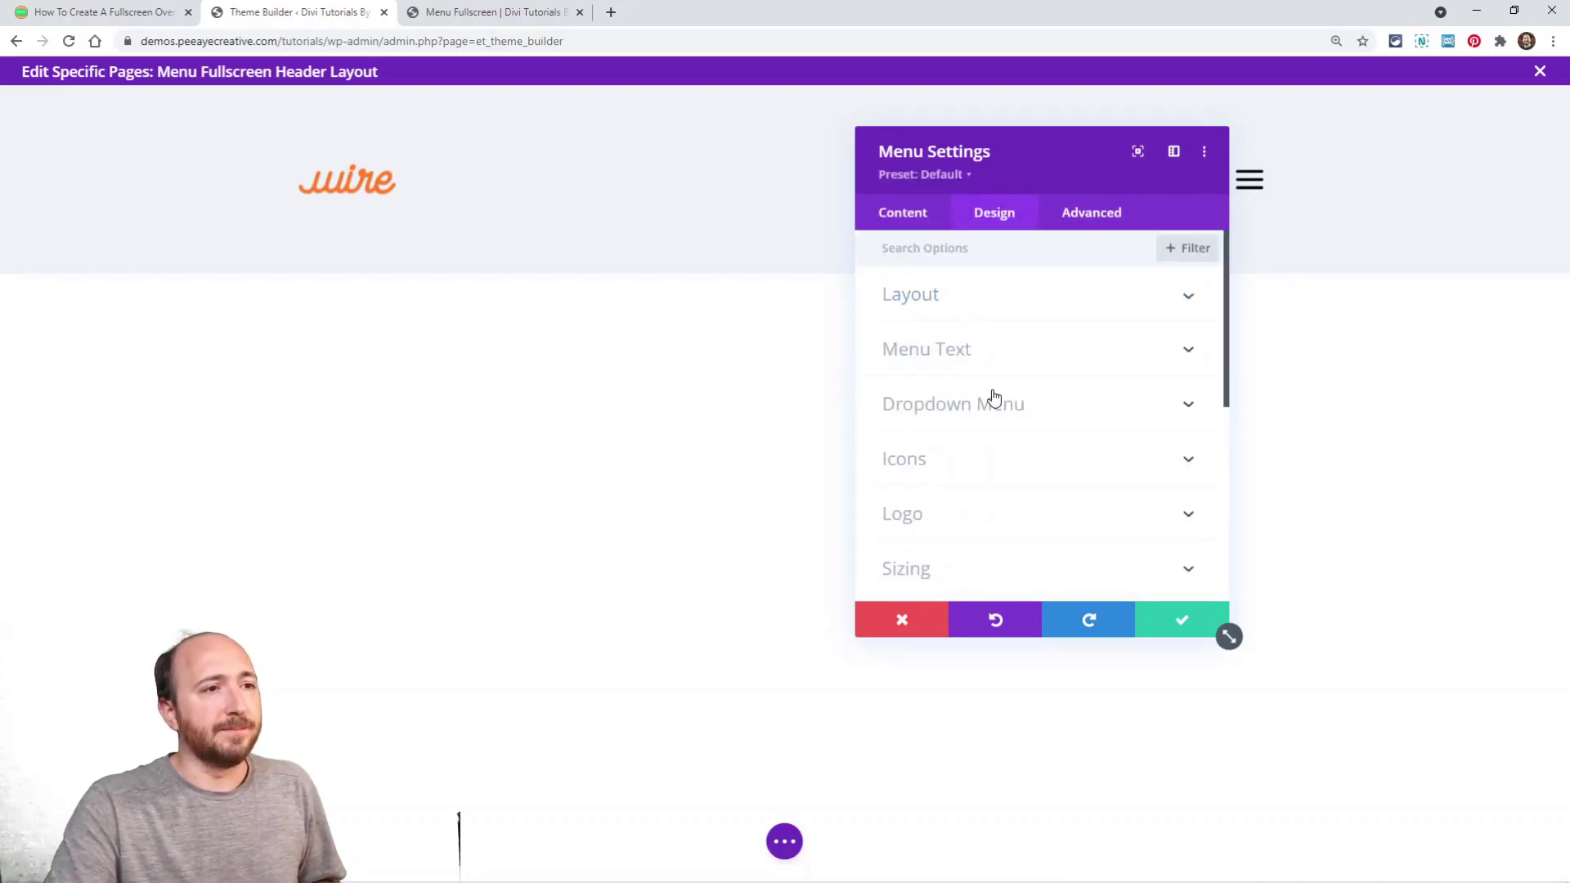
{"action": "left_click", "coordinate": [1002, 463]}
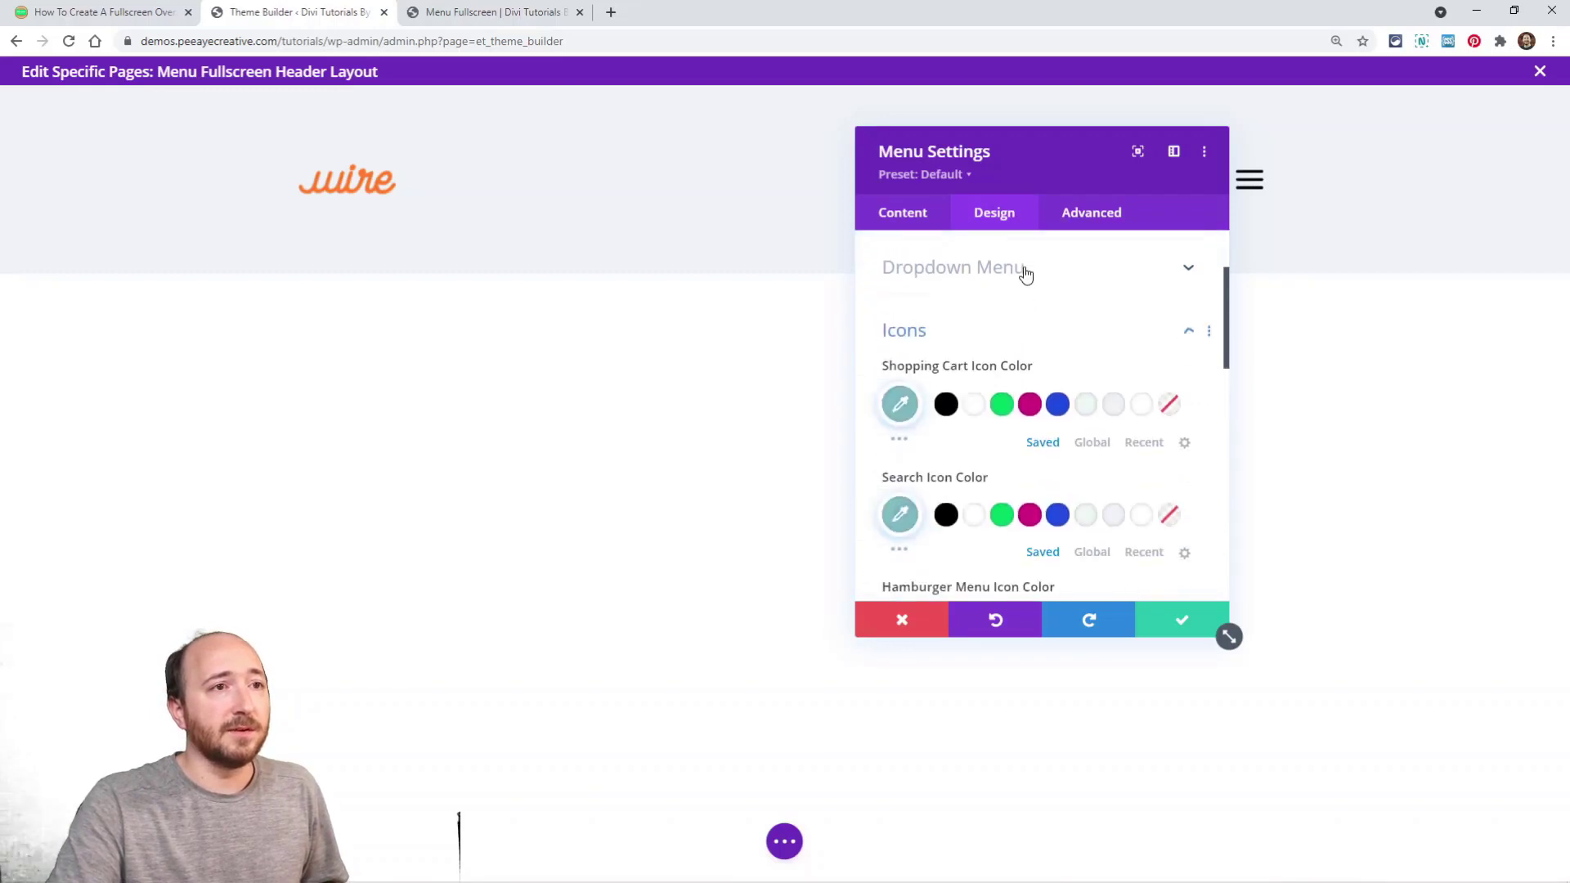
{"action": "left_click_drag", "start_coordinate": [1023, 173], "coordinate": [921, 177]}
{"action": "scroll", "coordinate": [929, 389], "scroll_direction": "down", "scroll_amount": 3}
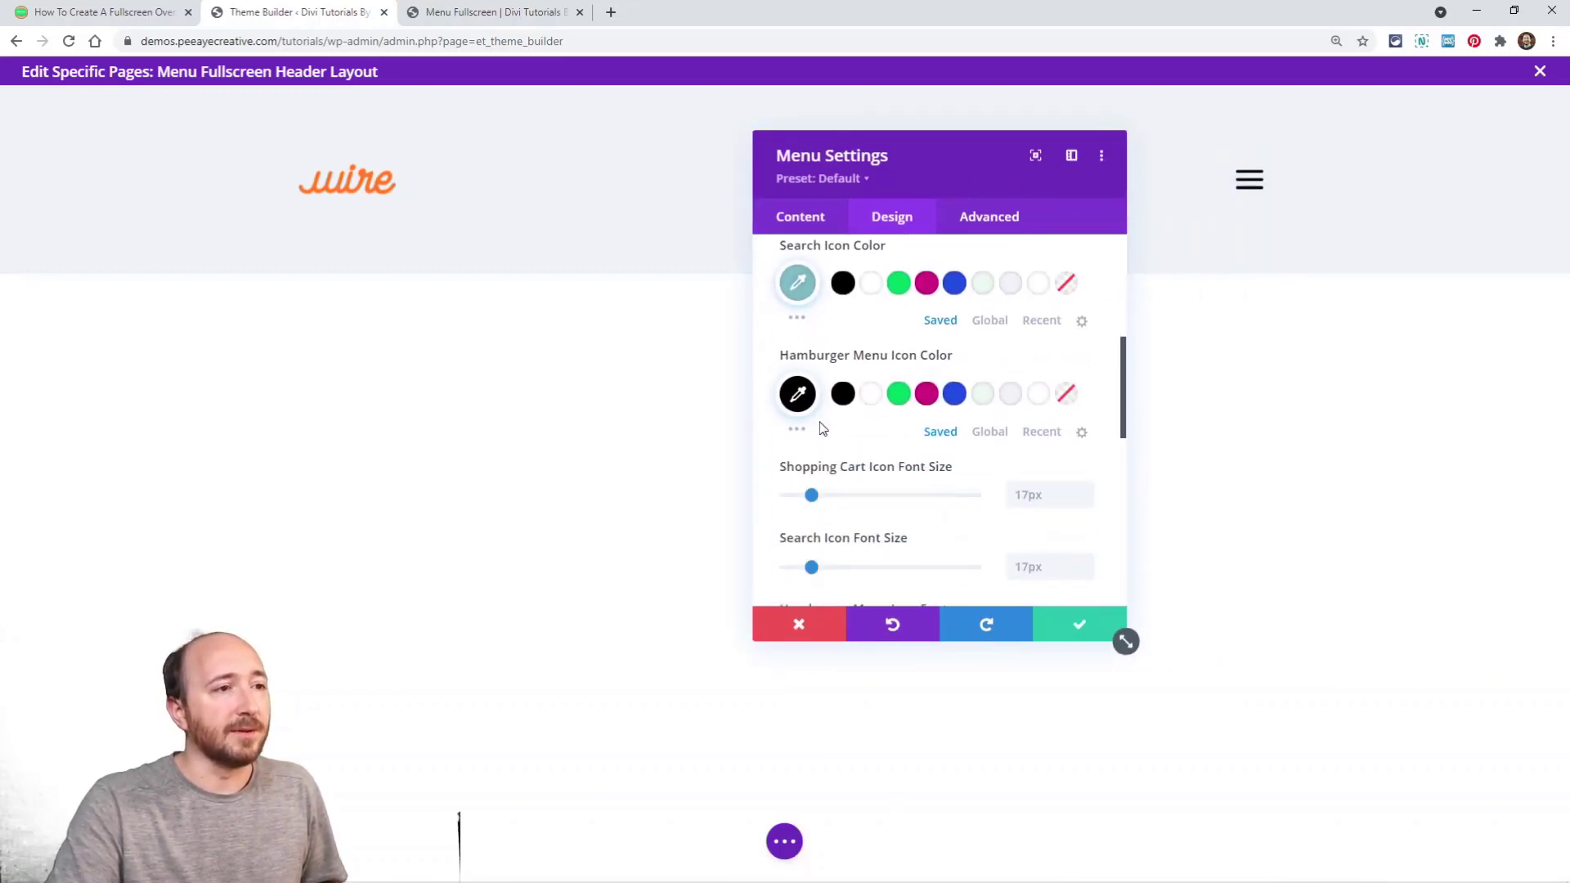
{"action": "scroll", "coordinate": [895, 408], "scroll_direction": "down", "scroll_amount": 2}
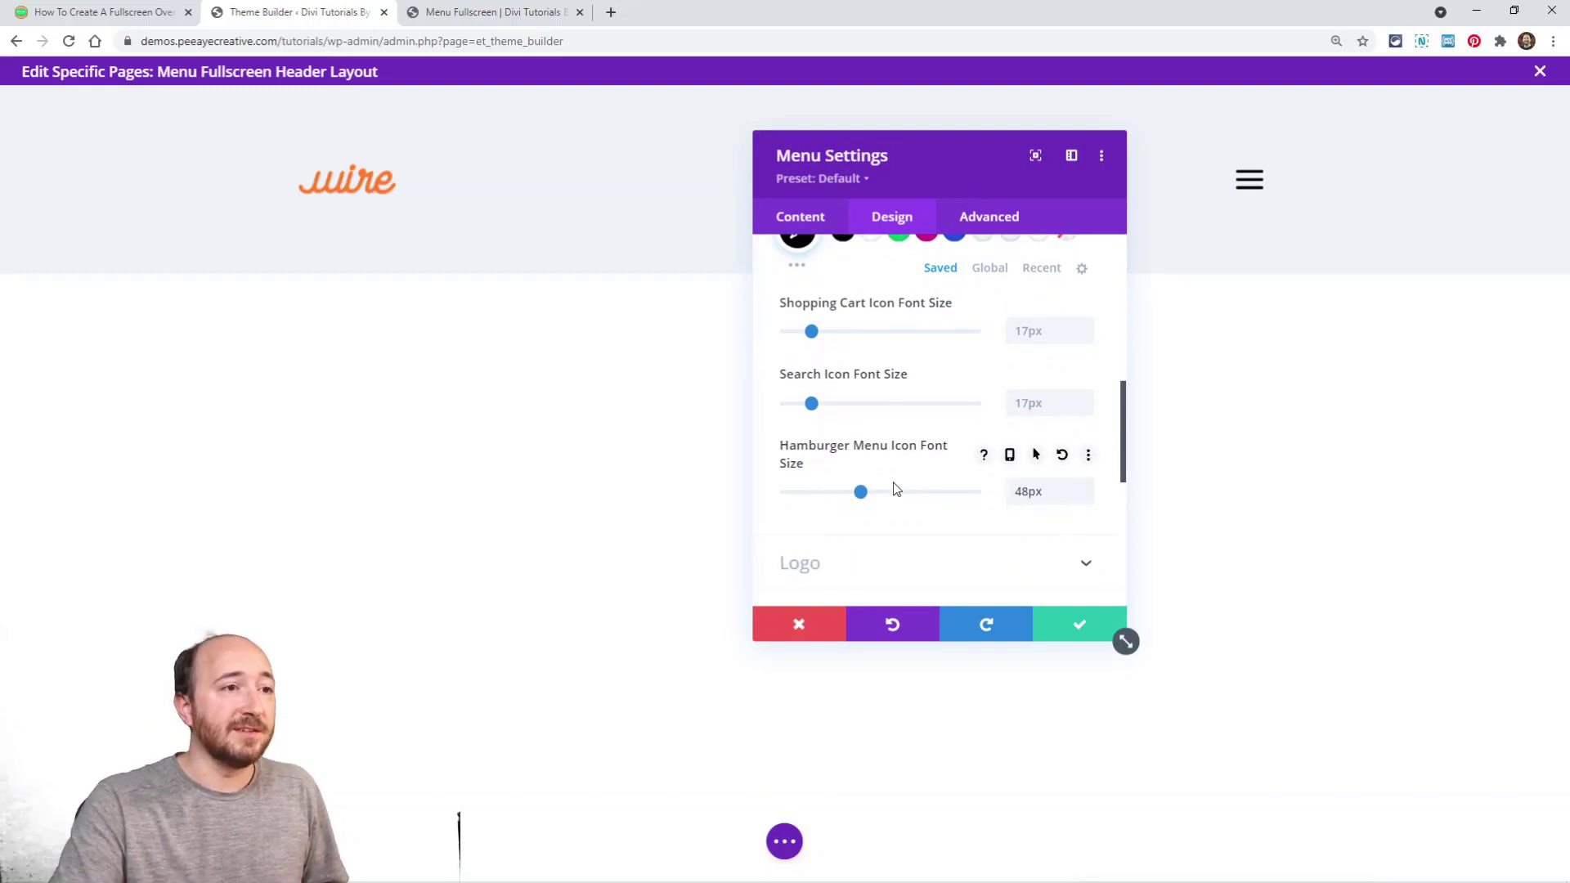
{"action": "left_click", "coordinate": [1011, 456]}
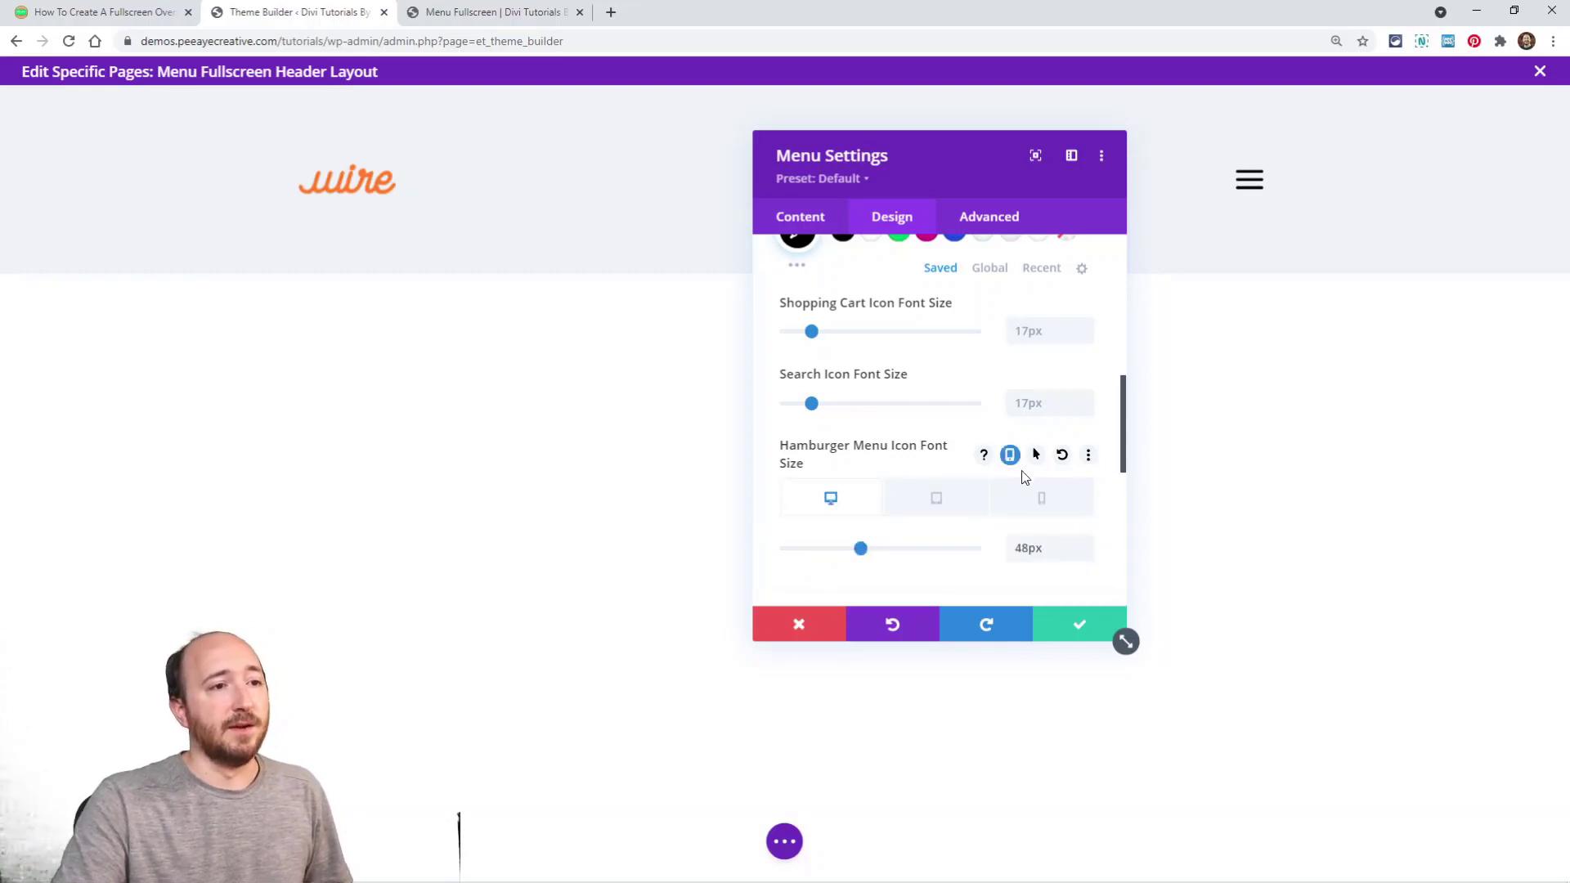
{"action": "left_click", "coordinate": [930, 501]}
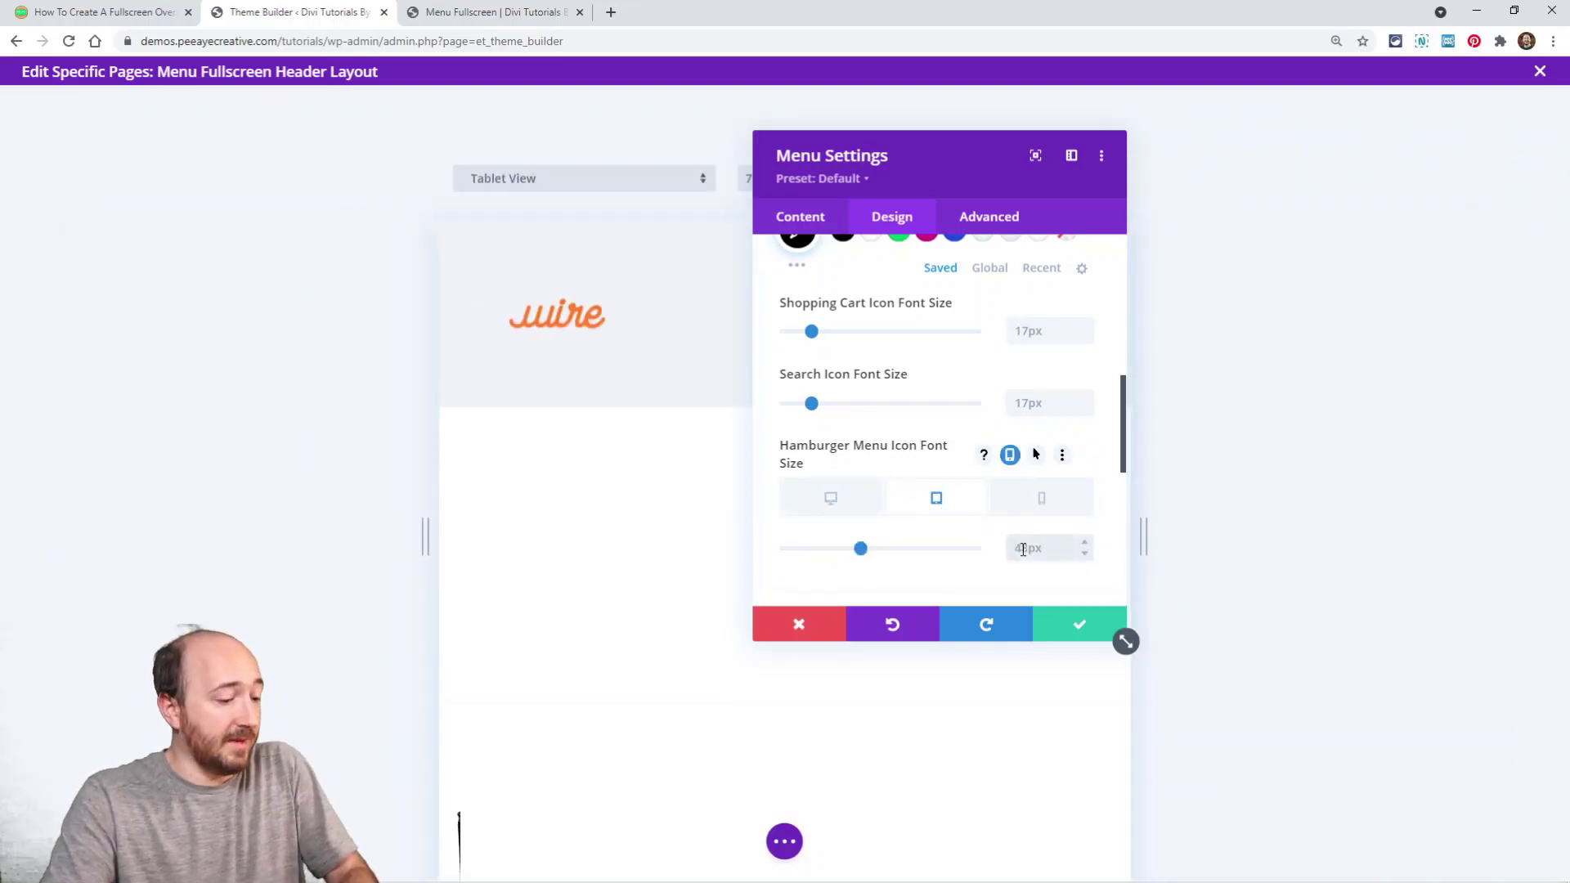
{"action": "left_click", "coordinate": [1055, 495]}
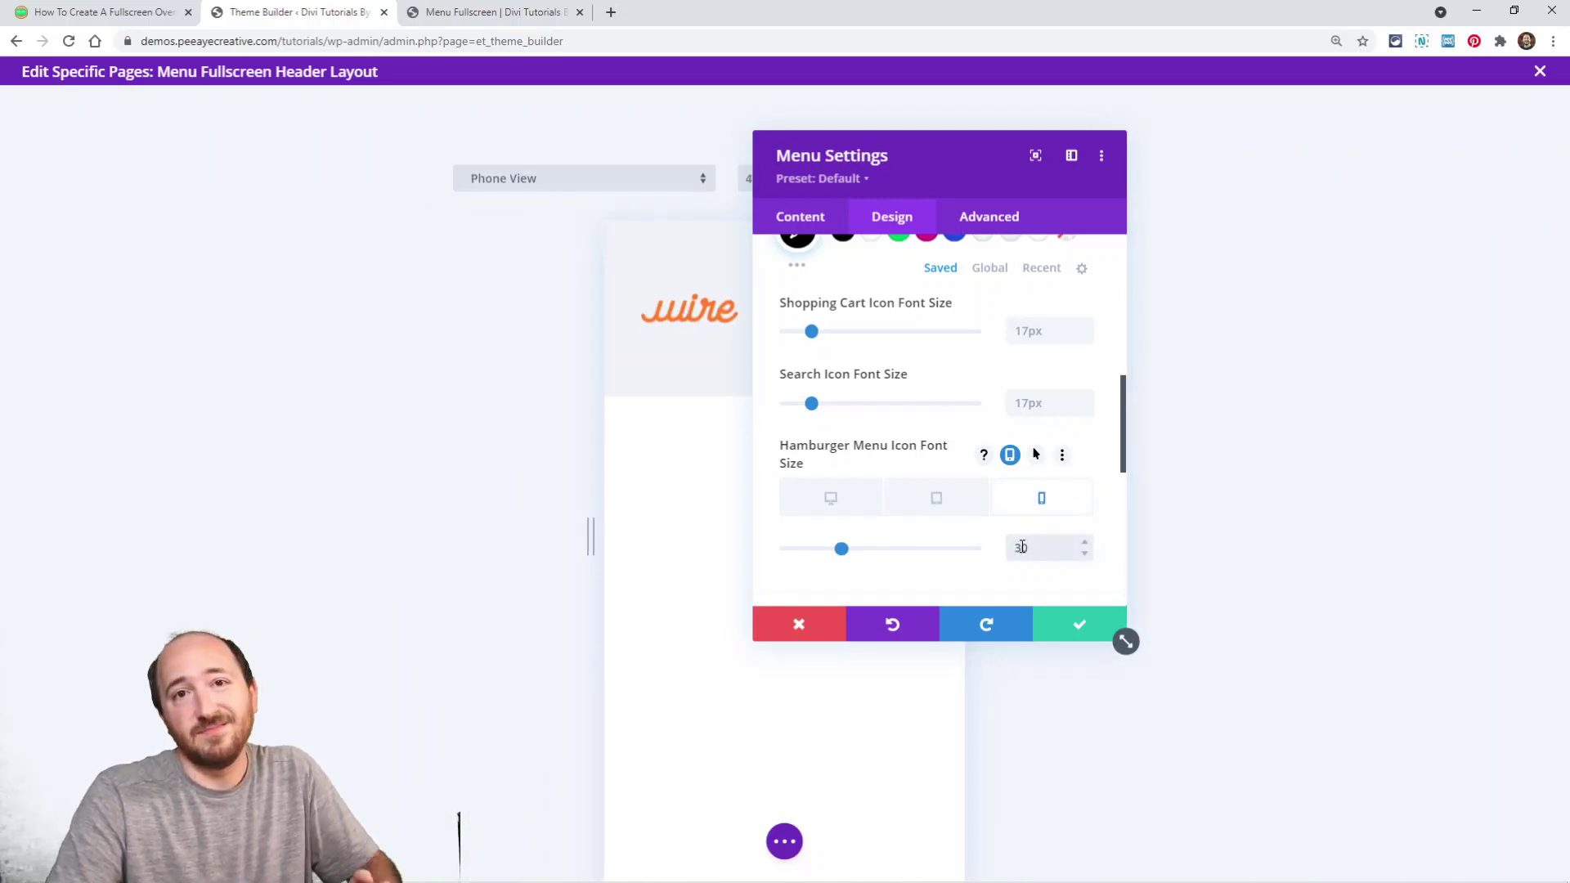
{"action": "type", "text": "48"}
Save the menu module and header layout, then exit to the templates overview
{"action": "left_click", "coordinate": [1066, 624]}
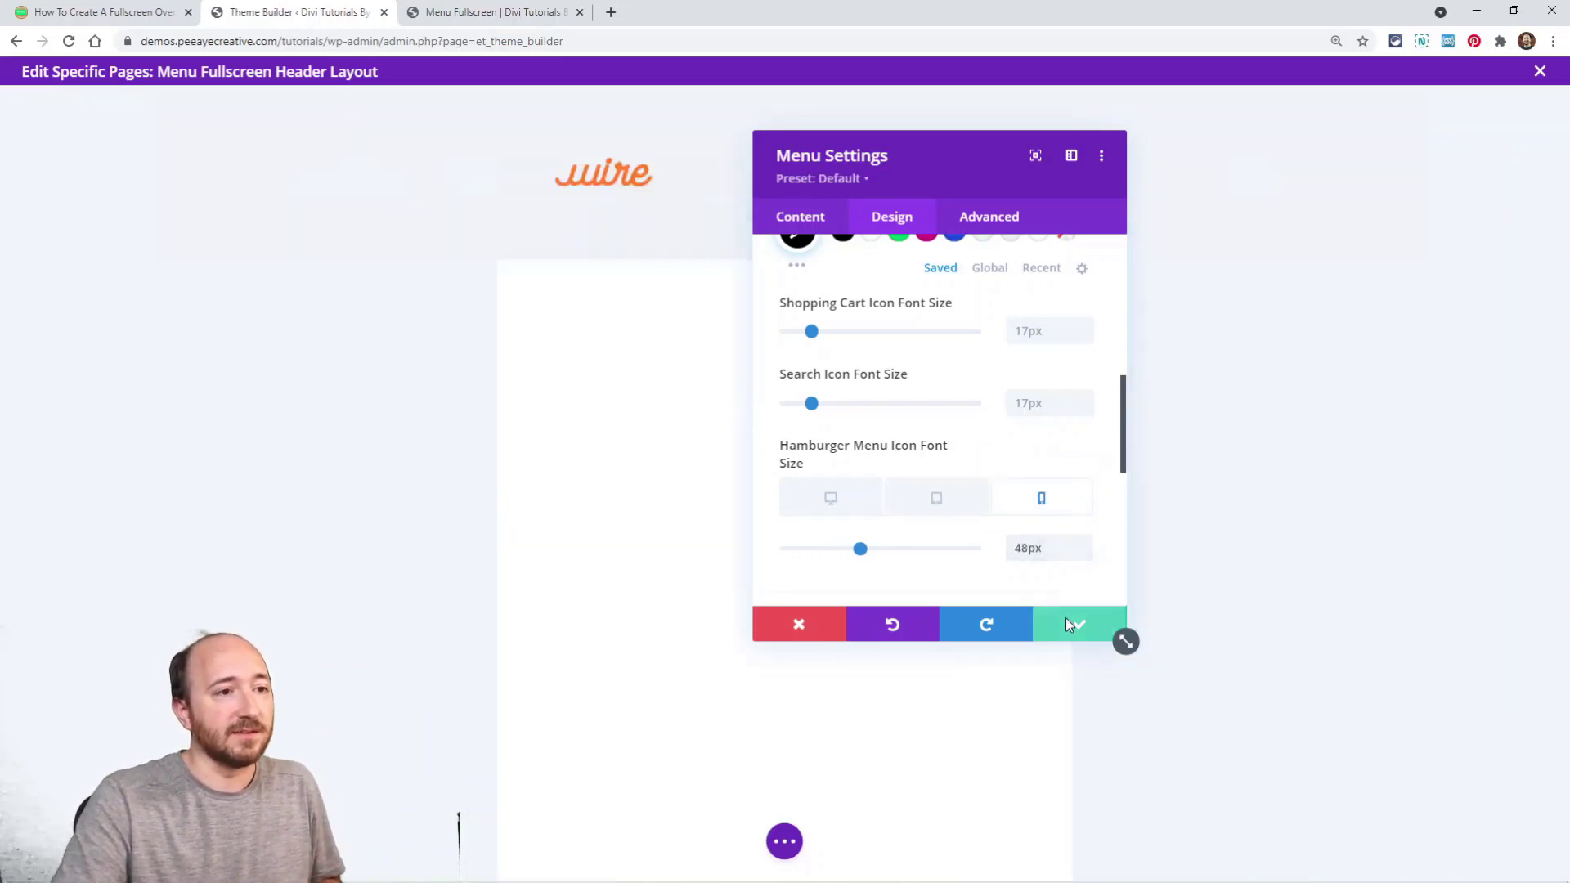
{"action": "left_click", "coordinate": [785, 842]}
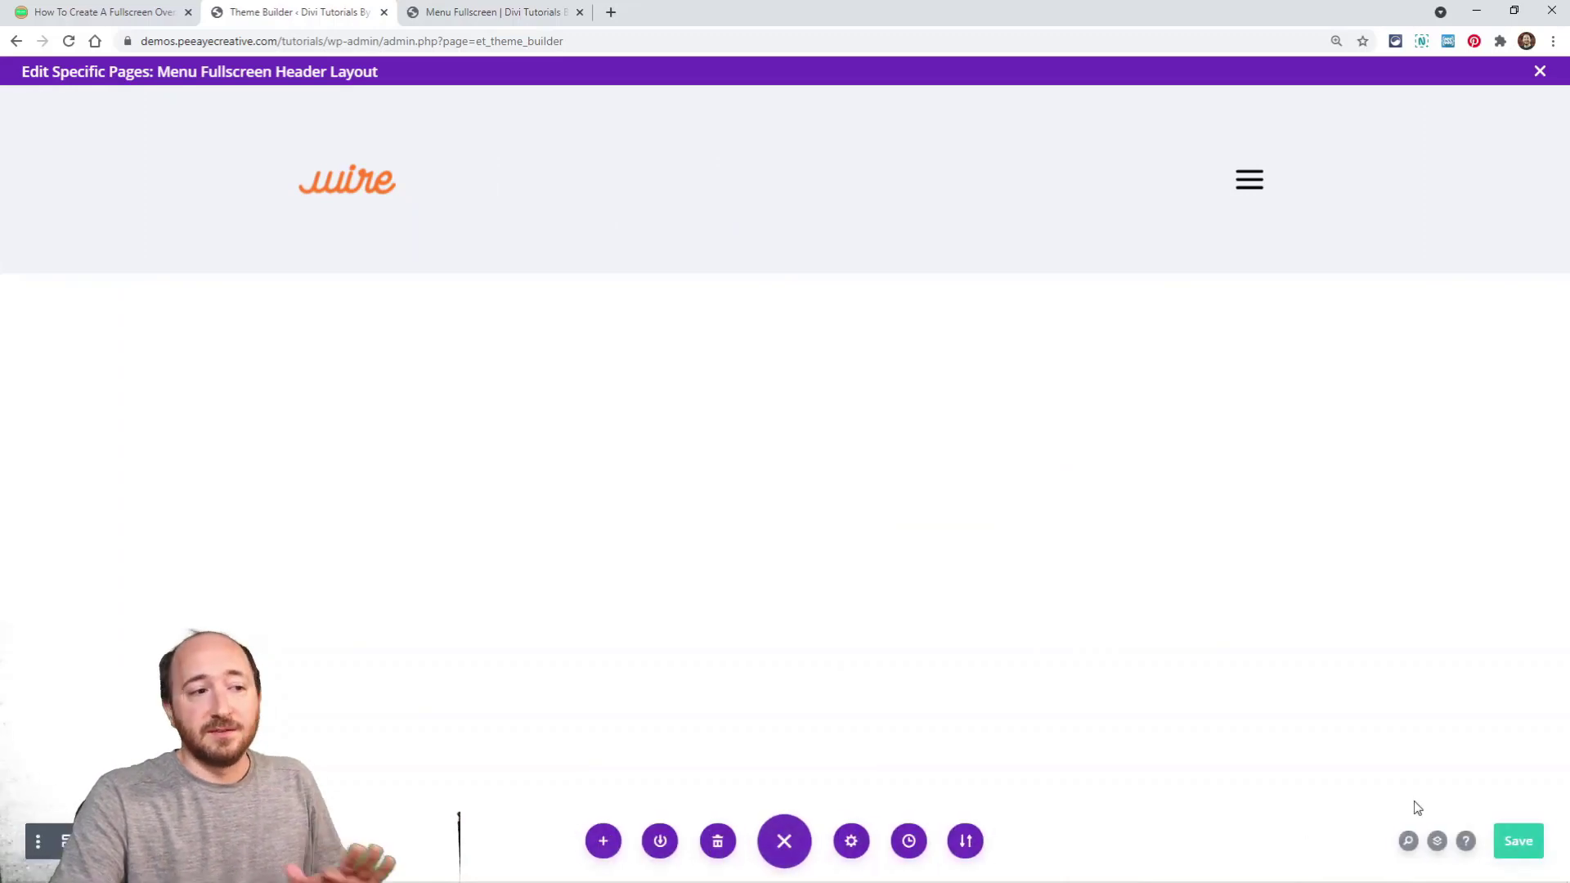
{"action": "left_click", "coordinate": [1518, 841]}
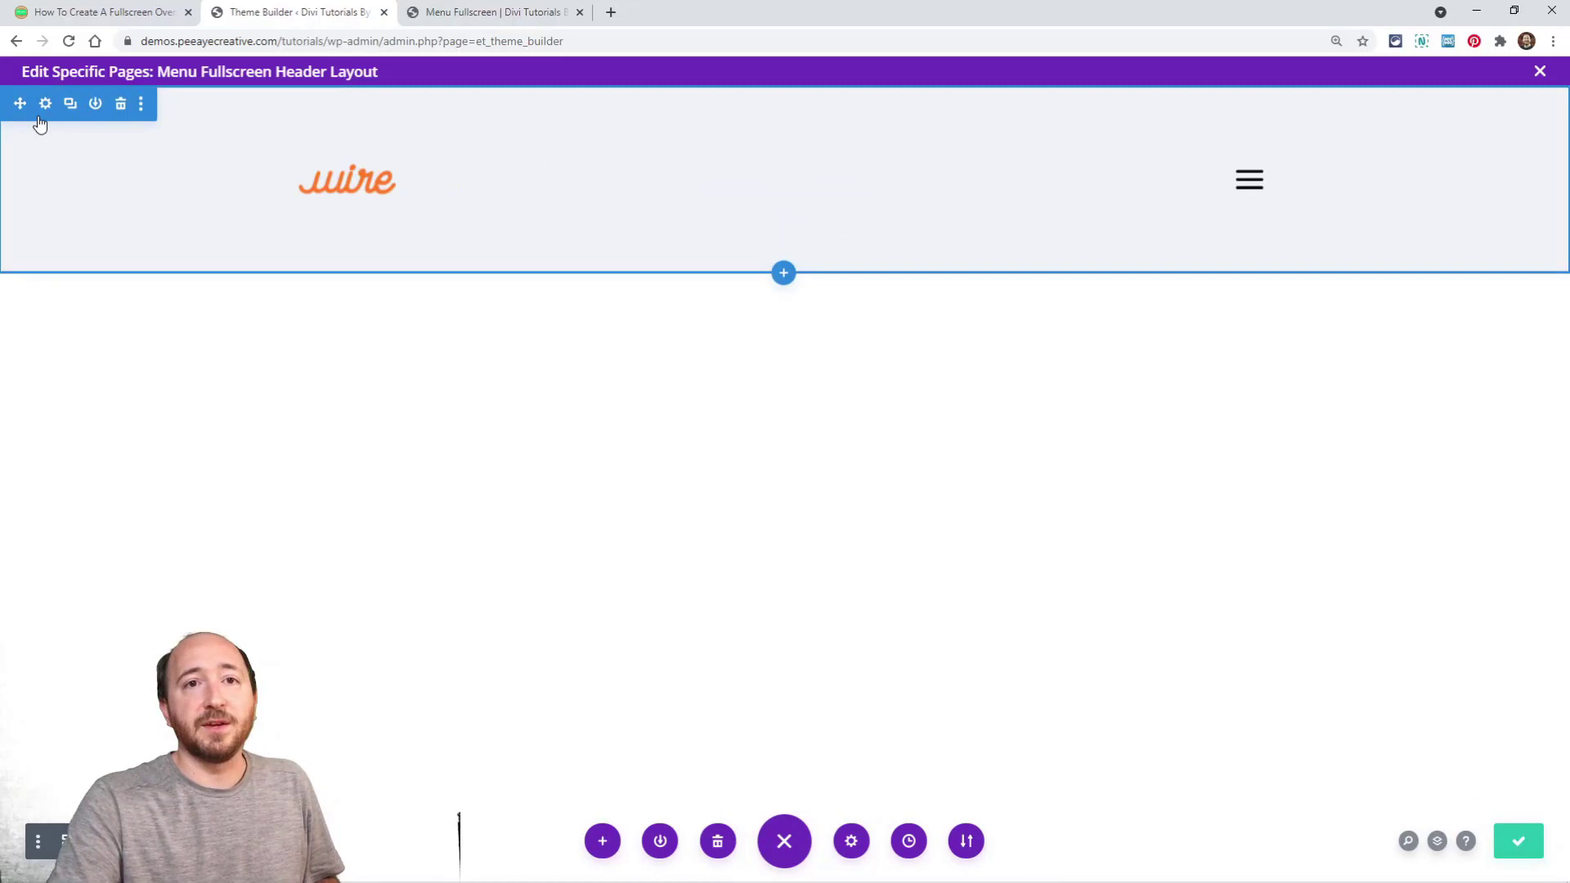
{"action": "left_click", "coordinate": [1539, 73]}
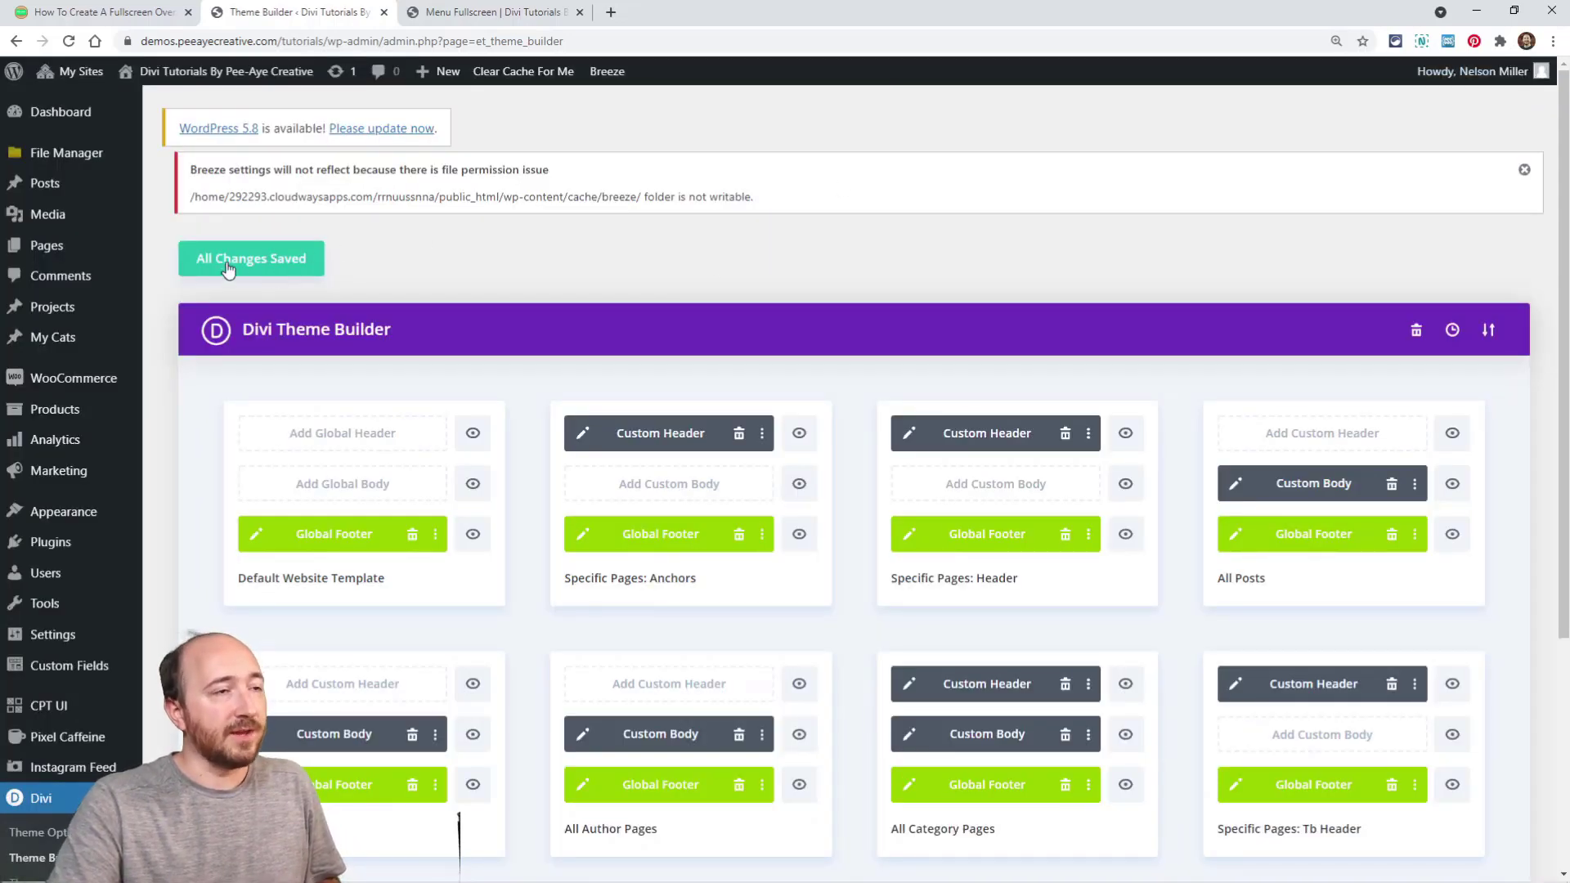
Copy the full fullscreen menu CSS snippet from the tutorial article
{"action": "key", "text": "ctrl+Tab"}
{"action": "key", "text": "ctrl+Tab"}
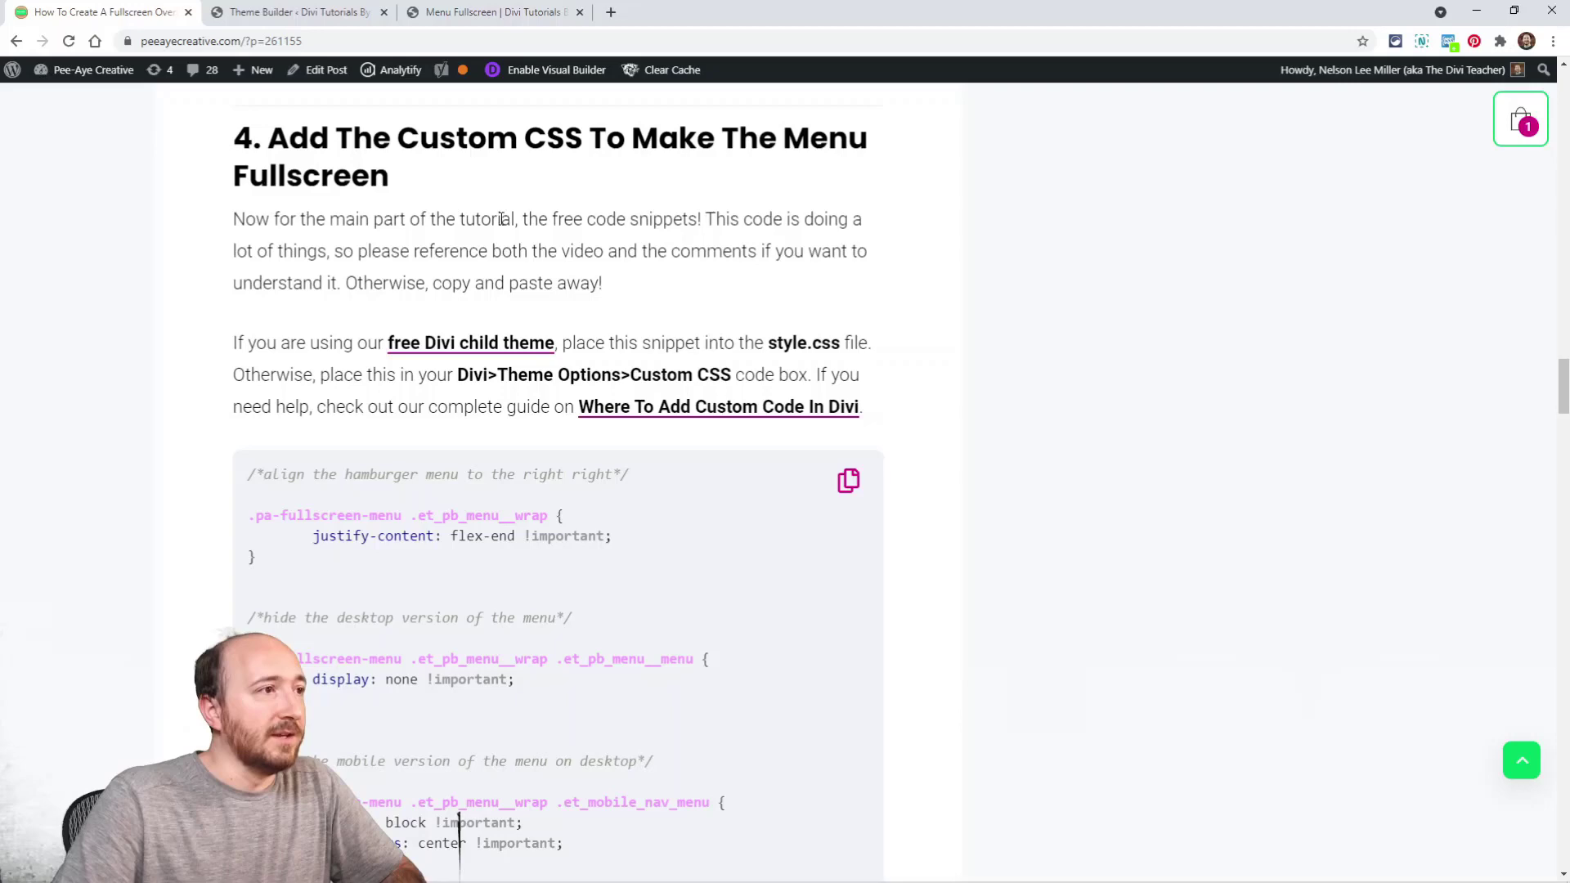
{"action": "scroll", "coordinate": [463, 272], "scroll_direction": "down", "scroll_amount": 18}
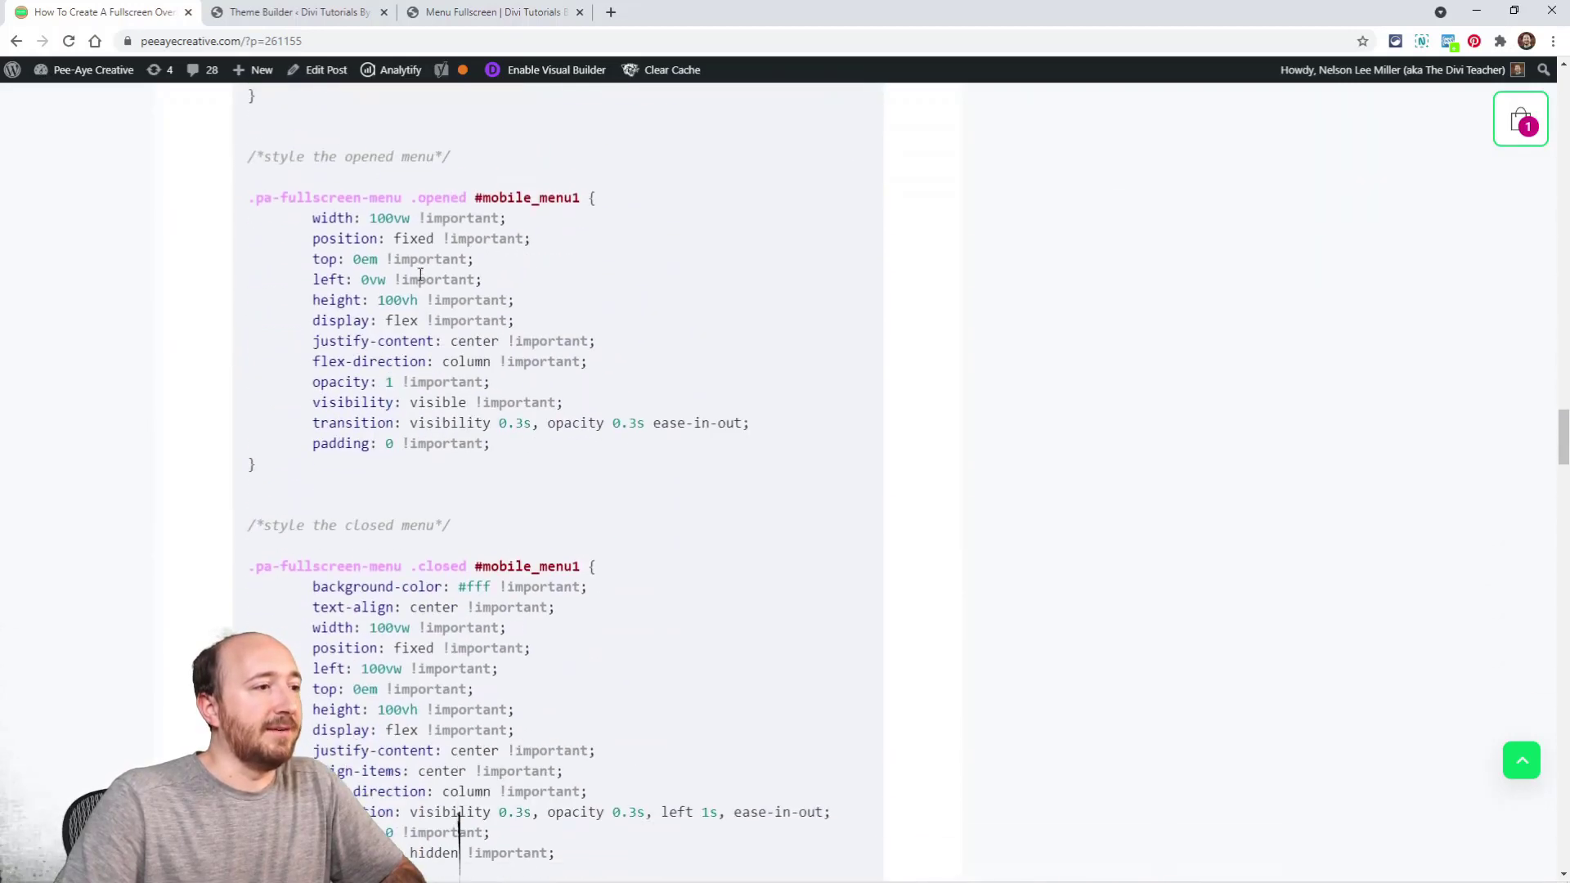
{"action": "scroll", "coordinate": [420, 272], "scroll_direction": "down", "scroll_amount": 8}
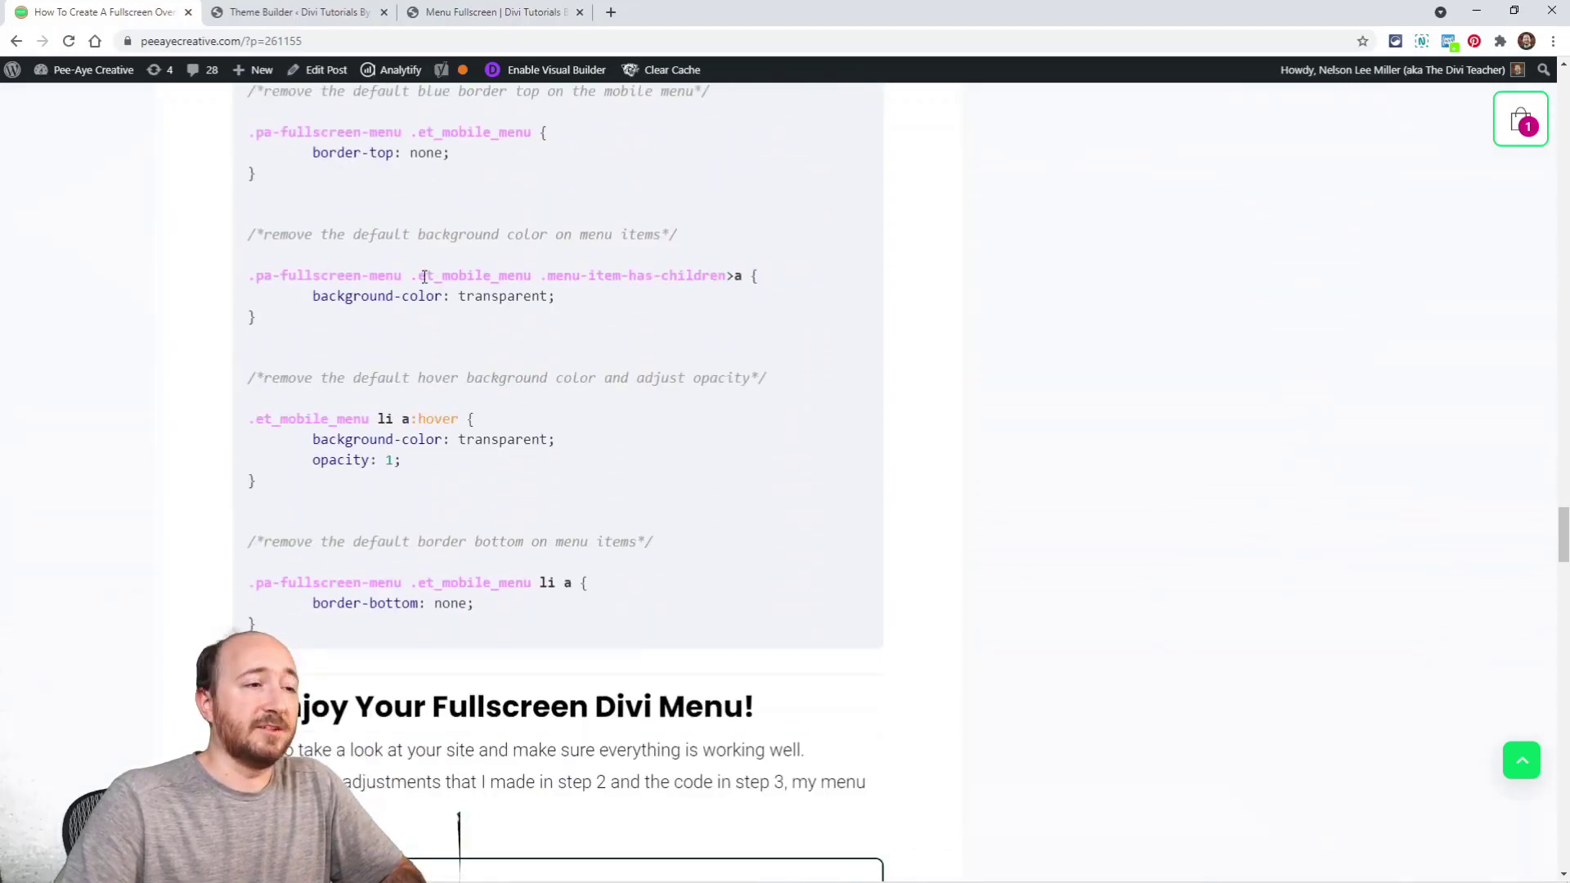
{"action": "scroll", "coordinate": [541, 316], "scroll_direction": "up", "scroll_amount": 10}
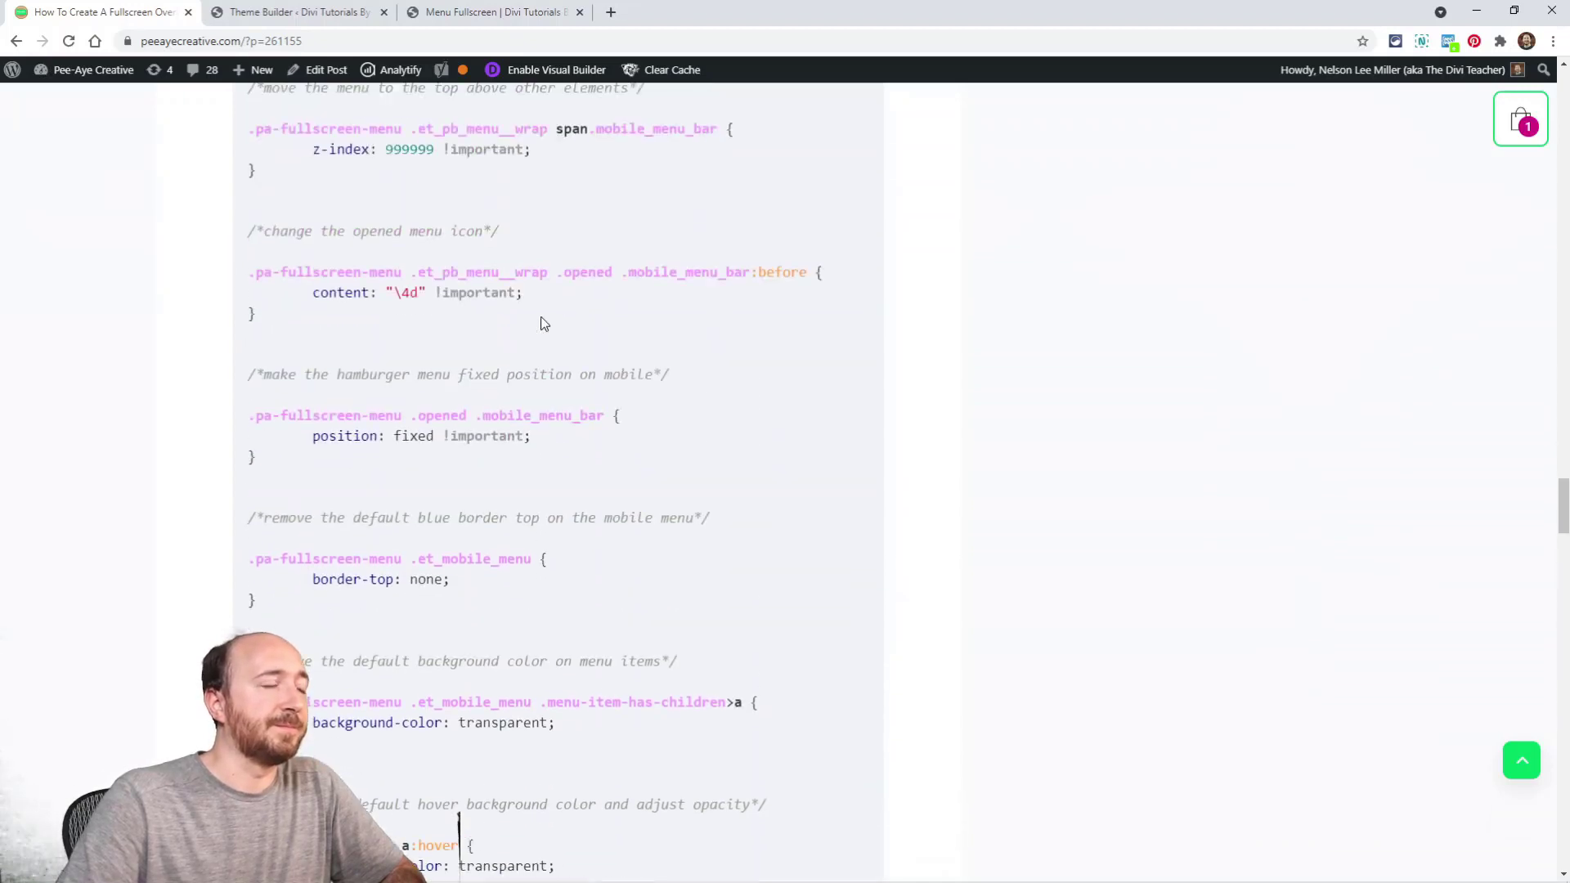
{"action": "scroll", "coordinate": [543, 316], "scroll_direction": "up", "scroll_amount": 12}
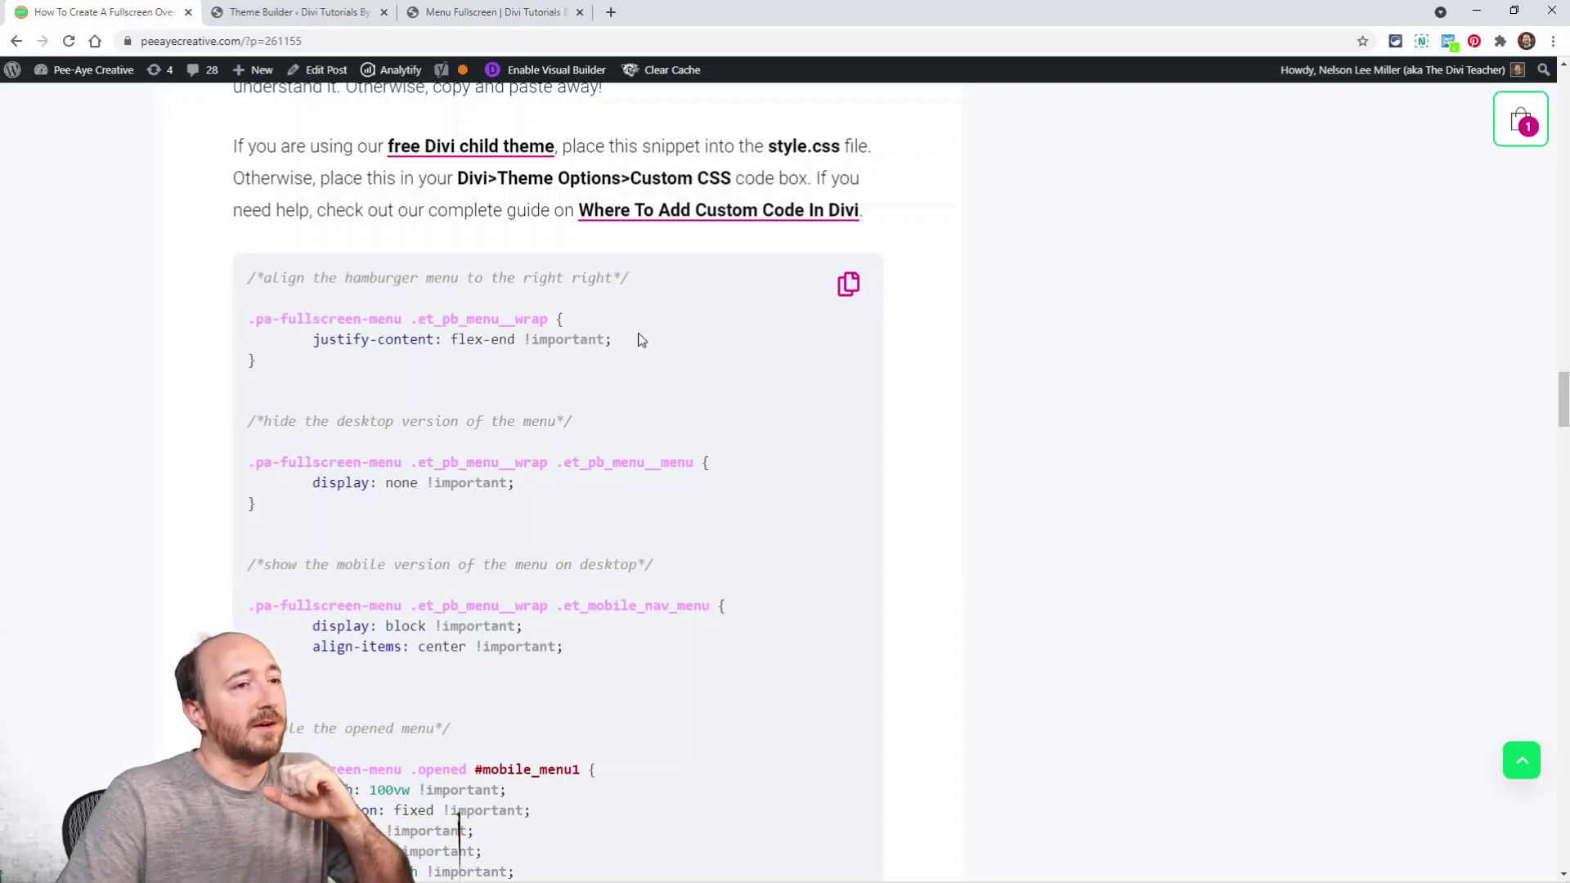
{"action": "left_click", "coordinate": [850, 286]}
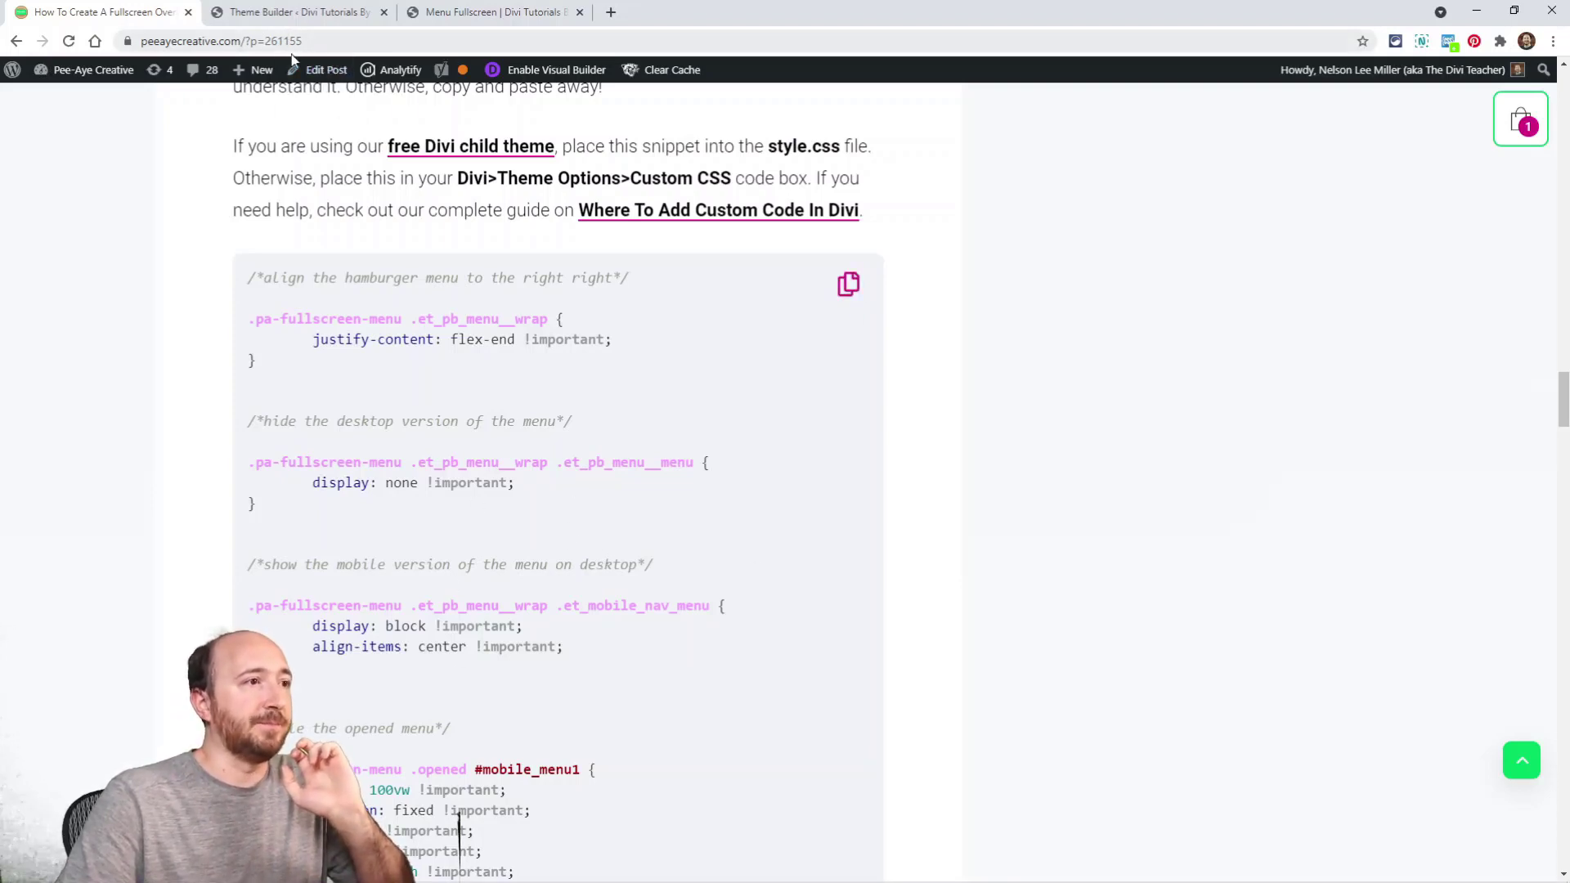
{"action": "scroll", "coordinate": [293, 59], "scroll_direction": "up", "scroll_amount": 2}
Paste the fullscreen menu CSS on a new line after the existing Theme Options Custom CSS
{"action": "left_click", "coordinate": [278, 13]}
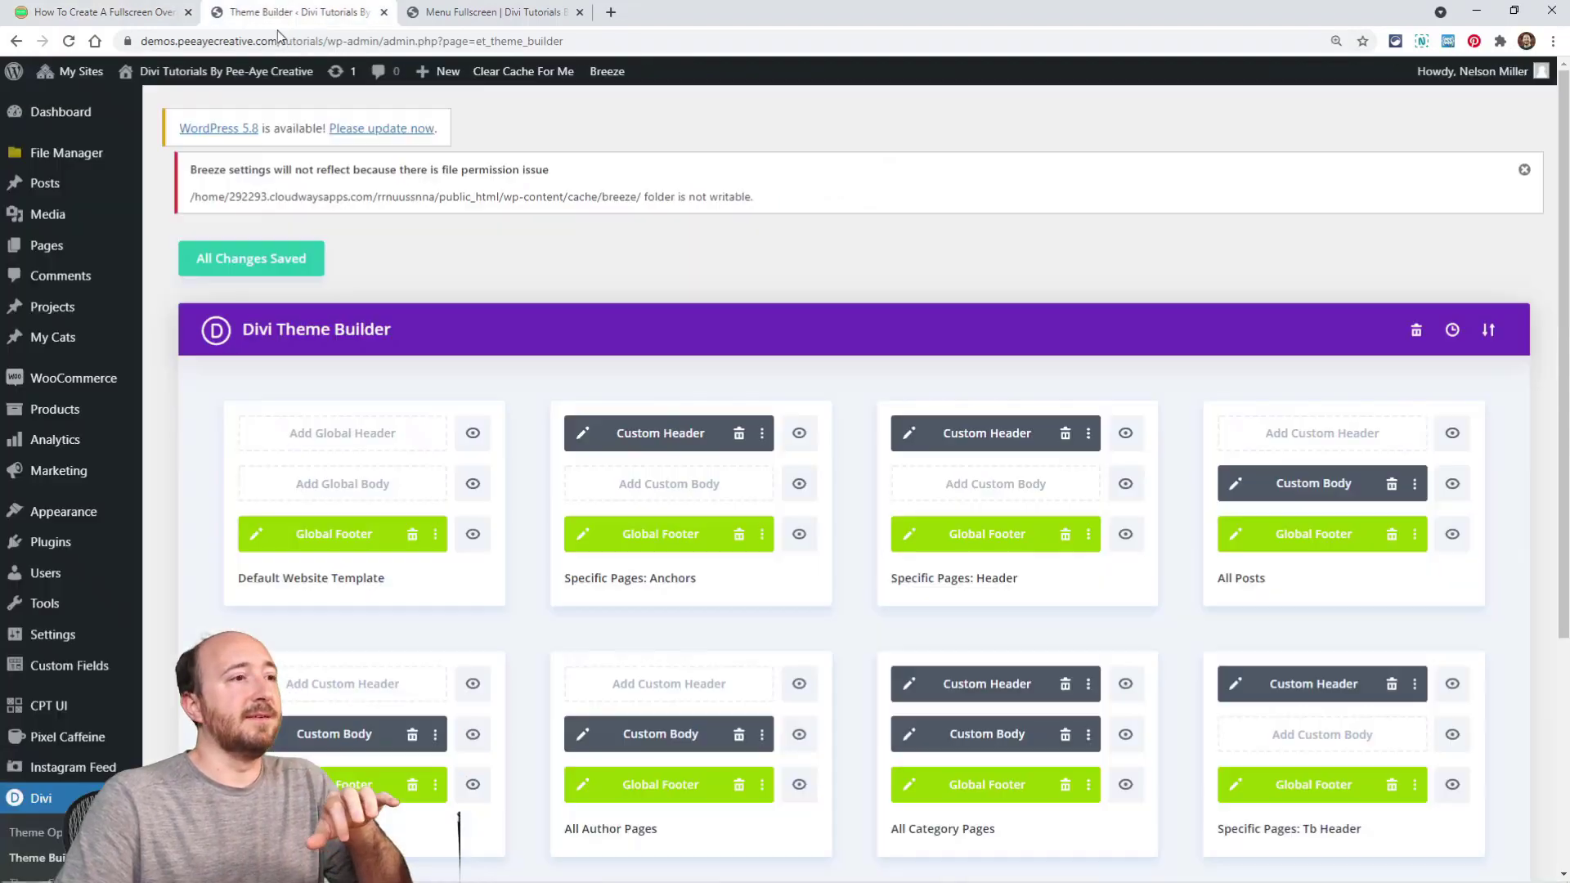
{"action": "scroll", "coordinate": [309, 494], "scroll_direction": "down", "scroll_amount": 3}
{"action": "left_click", "coordinate": [90, 587]}
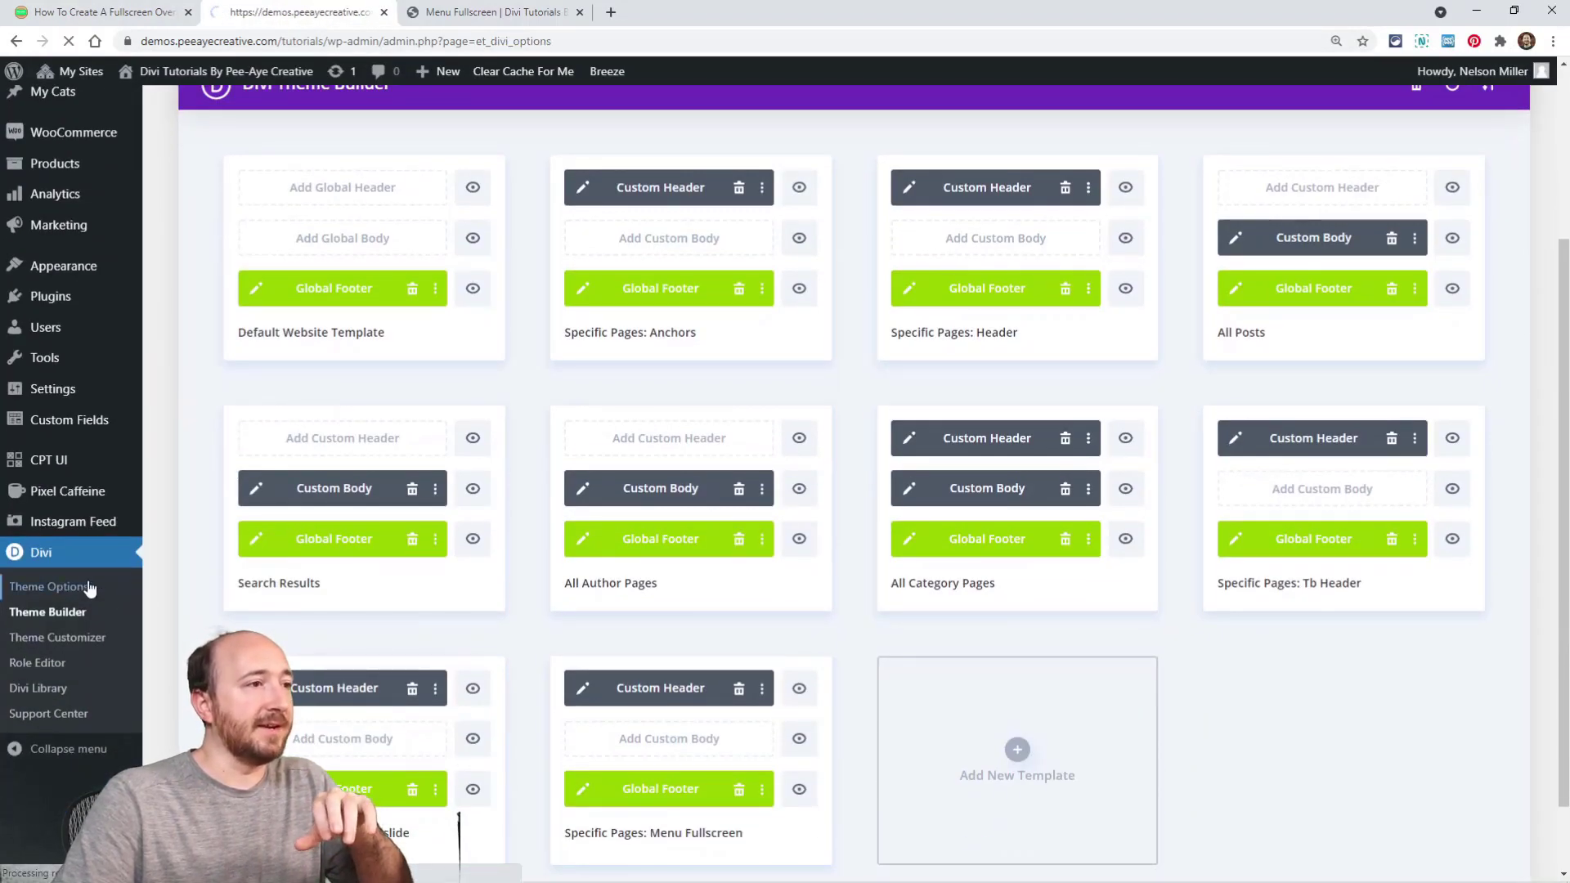
{"action": "scroll", "coordinate": [360, 529], "scroll_direction": "down", "scroll_amount": 20}
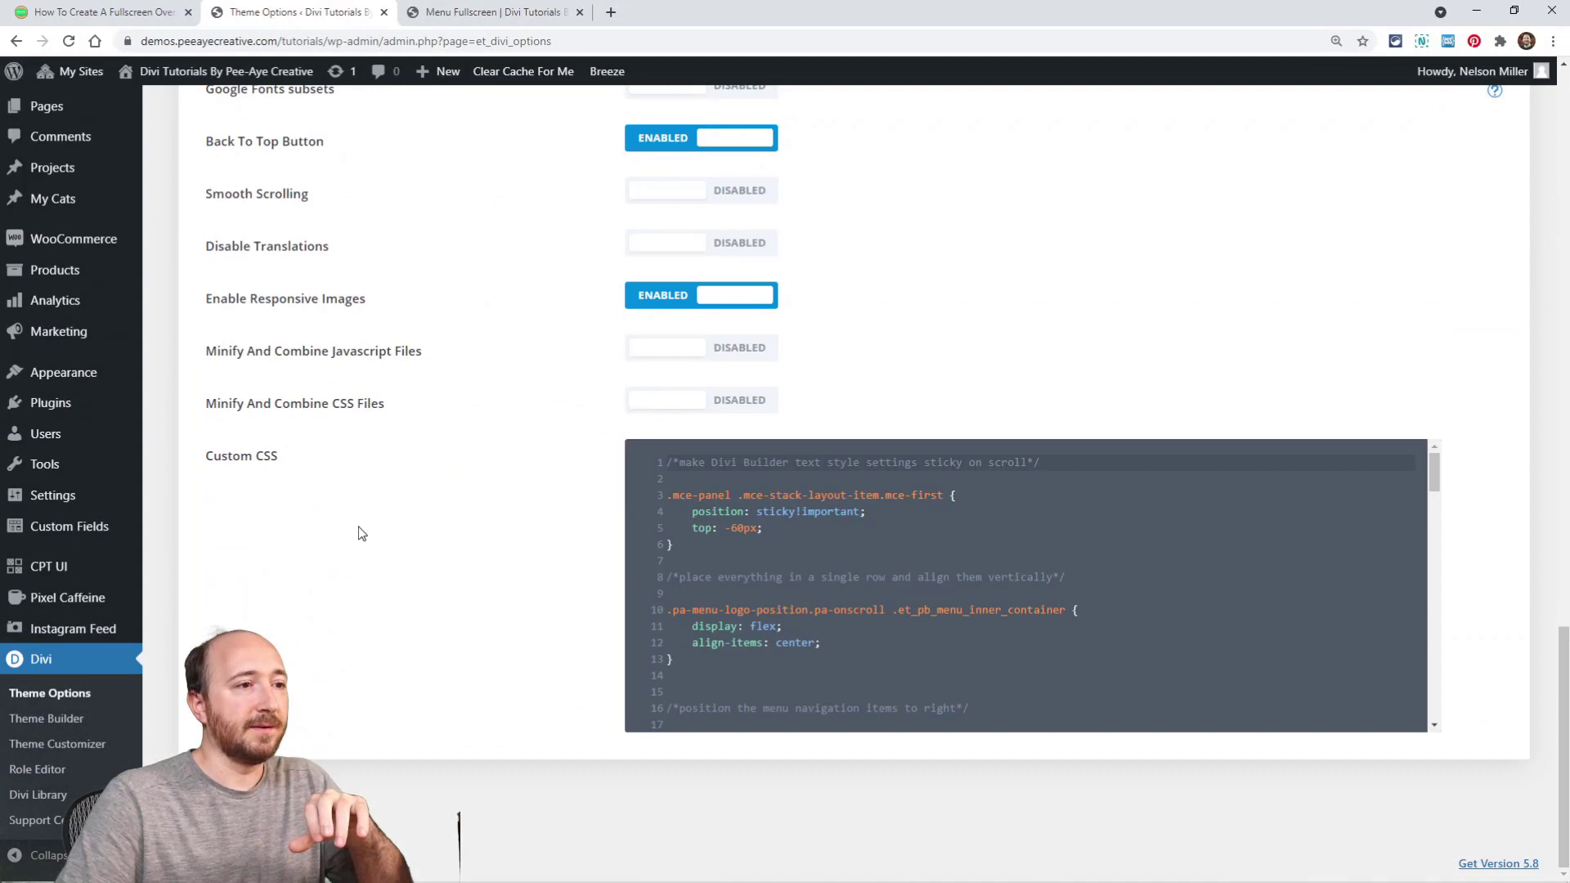
{"action": "scroll", "coordinate": [824, 612], "scroll_direction": "down", "scroll_amount": 20}
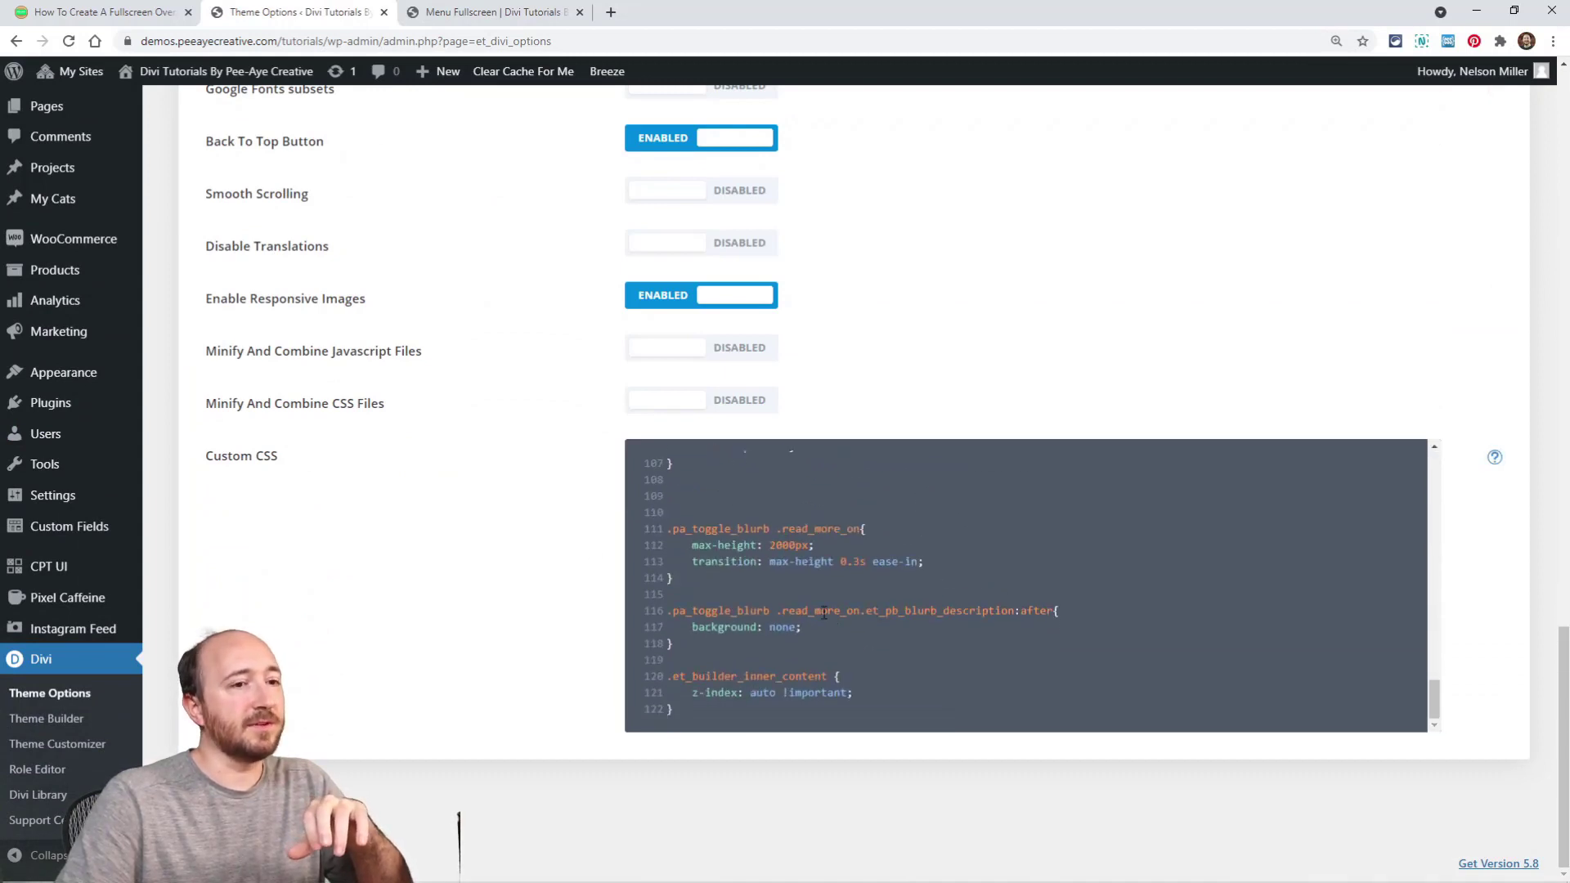
{"action": "key", "text": "Return"}
{"action": "key", "text": "Return"}
{"action": "key", "text": "Return"}
{"action": "key", "text": "Return"}
{"action": "key", "text": "Return"}
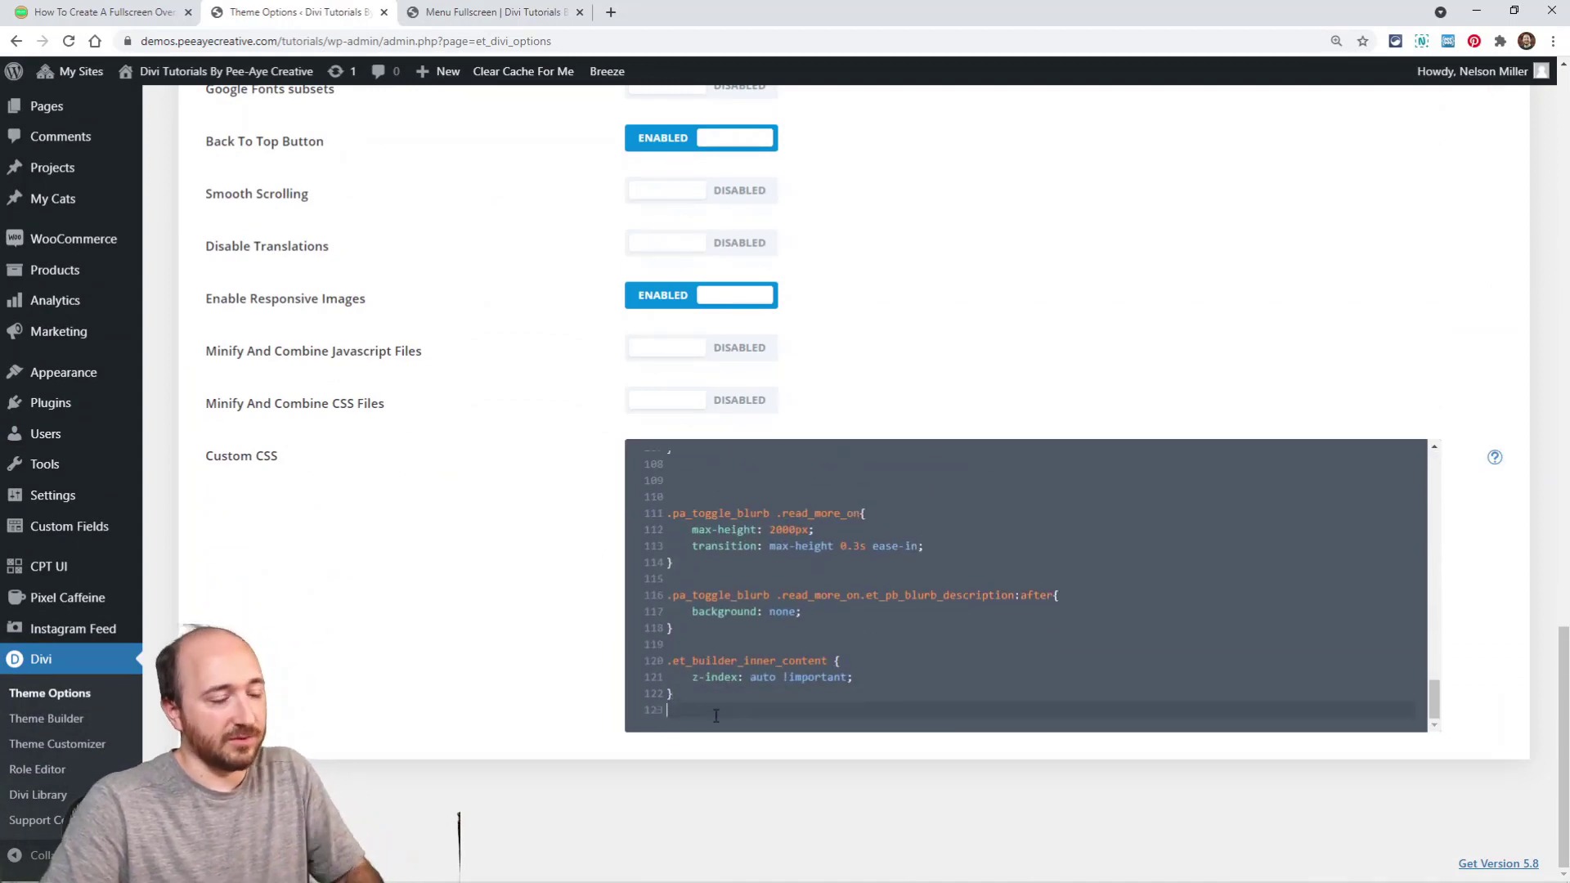
{"action": "key", "text": "ctrl+v"}
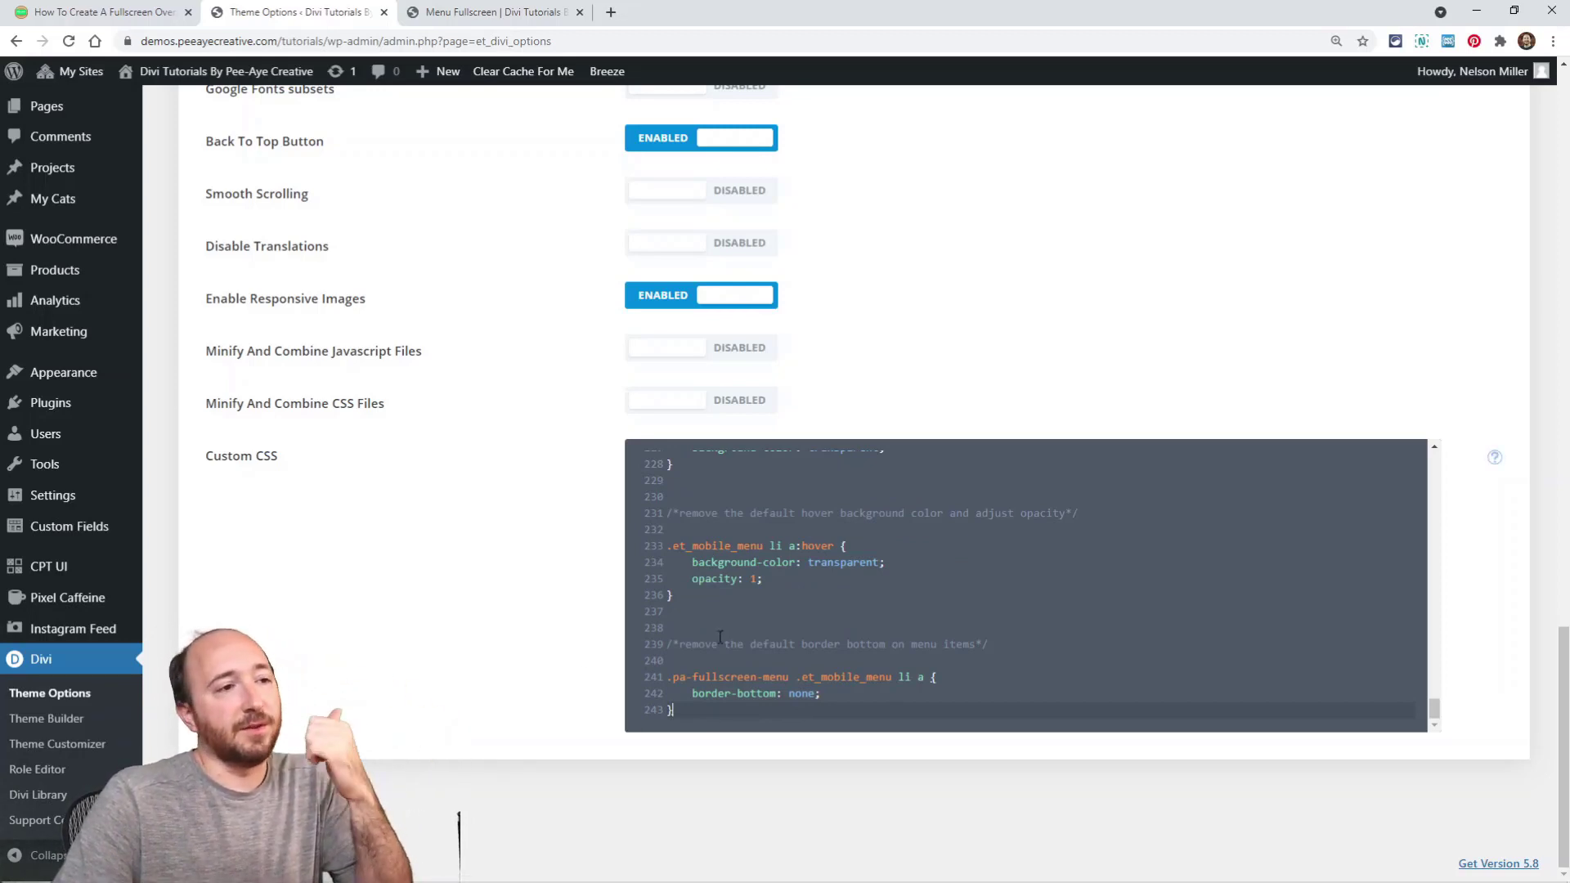
Scroll through the Custom CSS to review the pasted code, then switch to the live Menu Fullscreen page
{"action": "scroll", "coordinate": [767, 631], "scroll_direction": "up", "scroll_amount": 10}
{"action": "scroll", "coordinate": [767, 630], "scroll_direction": "up", "scroll_amount": 7}
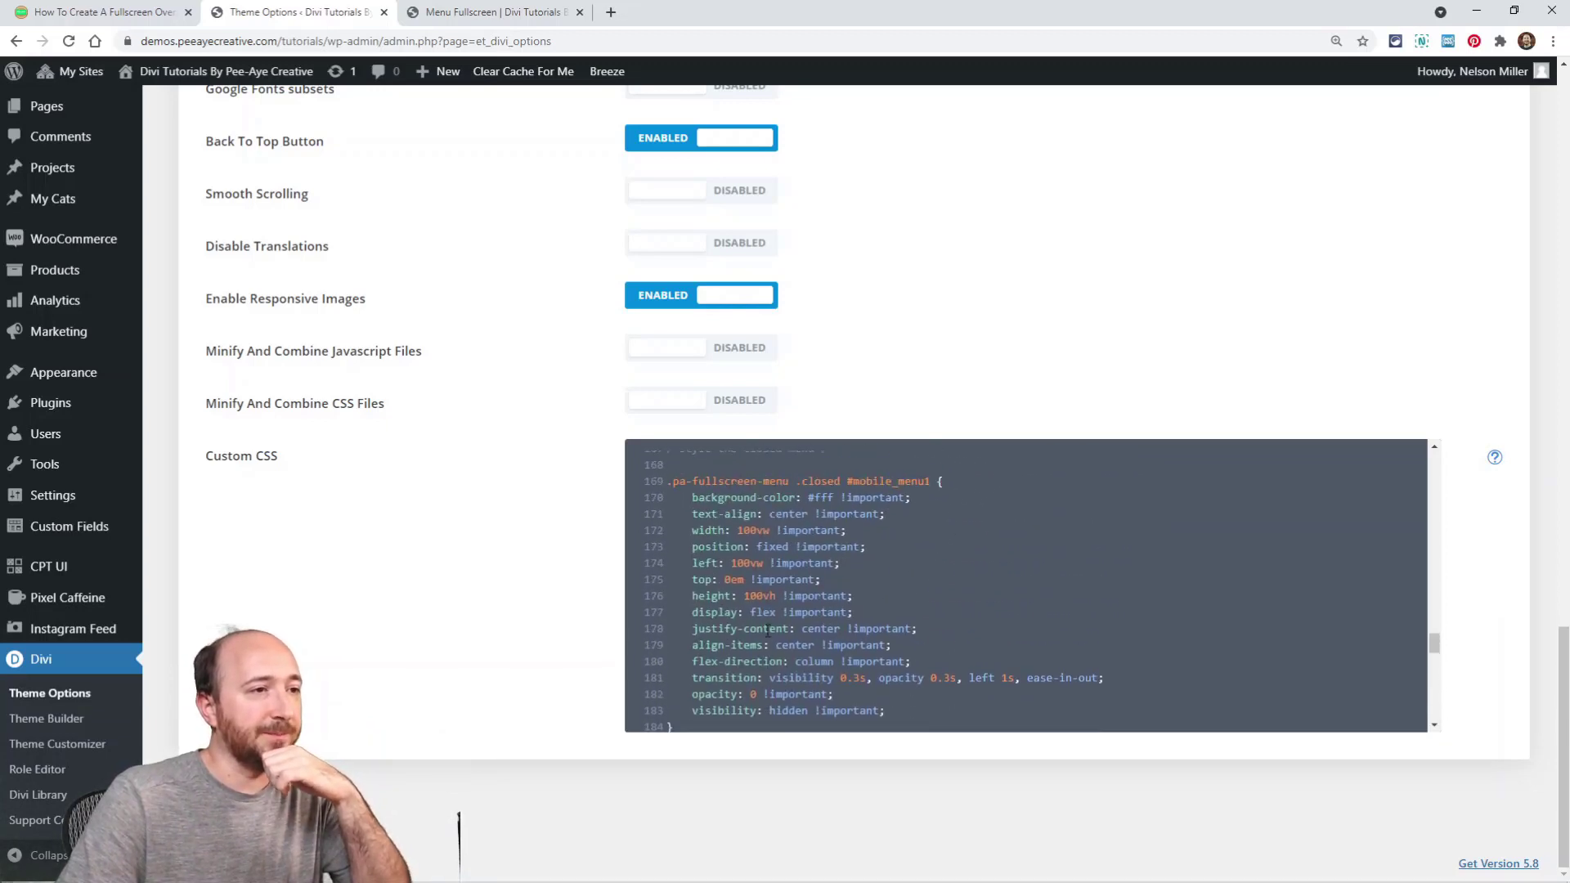
{"action": "scroll", "coordinate": [767, 631], "scroll_direction": "up", "scroll_amount": 4}
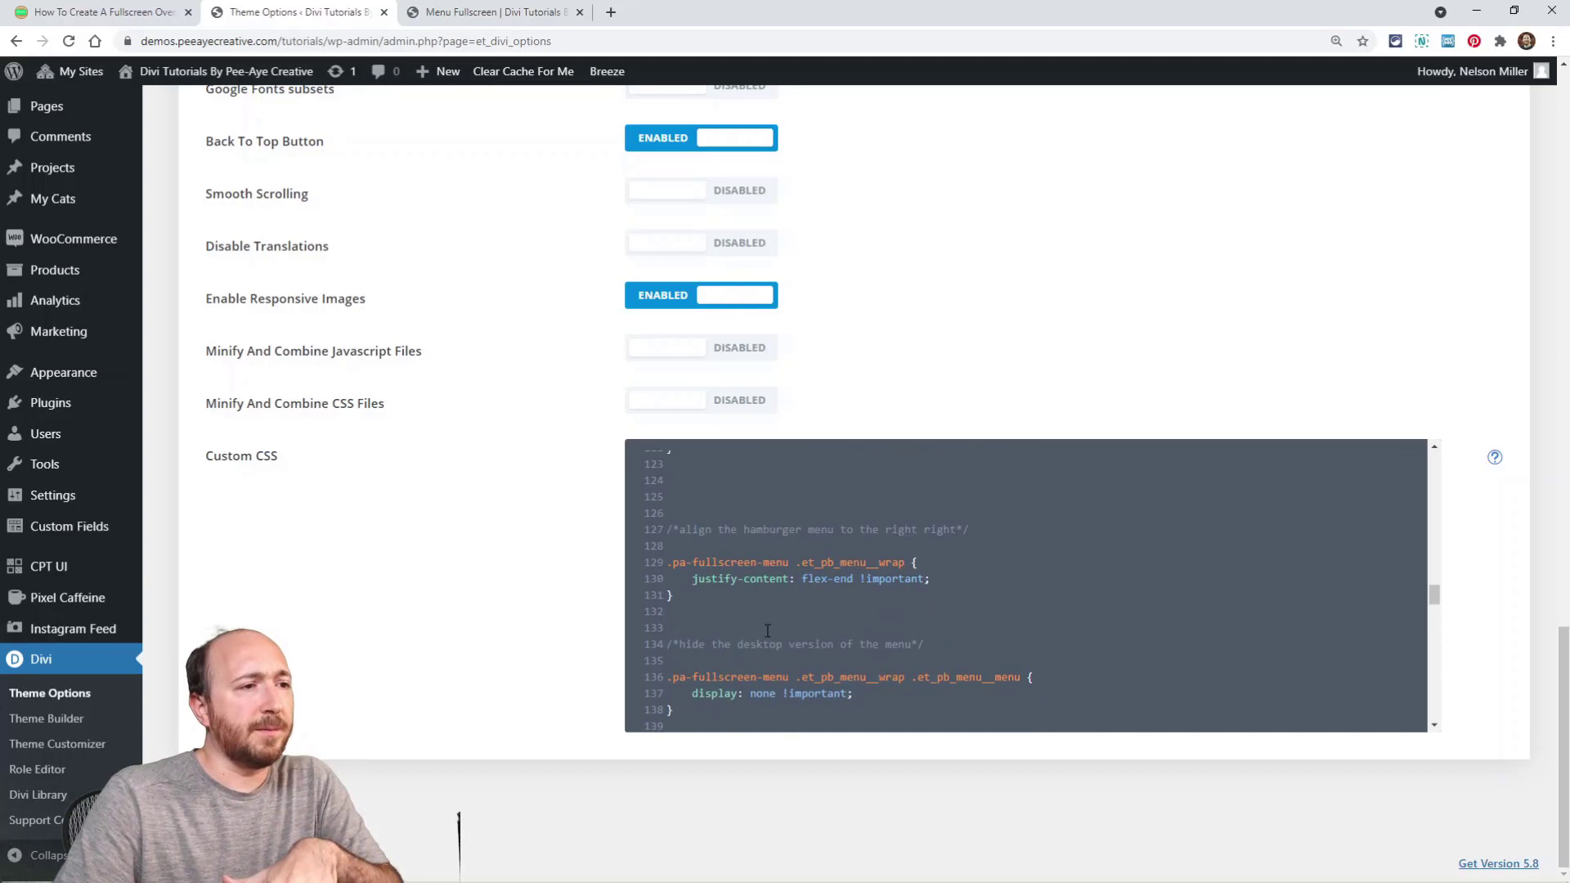
{"action": "scroll", "coordinate": [767, 630], "scroll_direction": "up", "scroll_amount": 1}
{"action": "scroll", "coordinate": [767, 630], "scroll_direction": "down", "scroll_amount": 2}
{"action": "scroll", "coordinate": [767, 631], "scroll_direction": "up", "scroll_amount": 1}
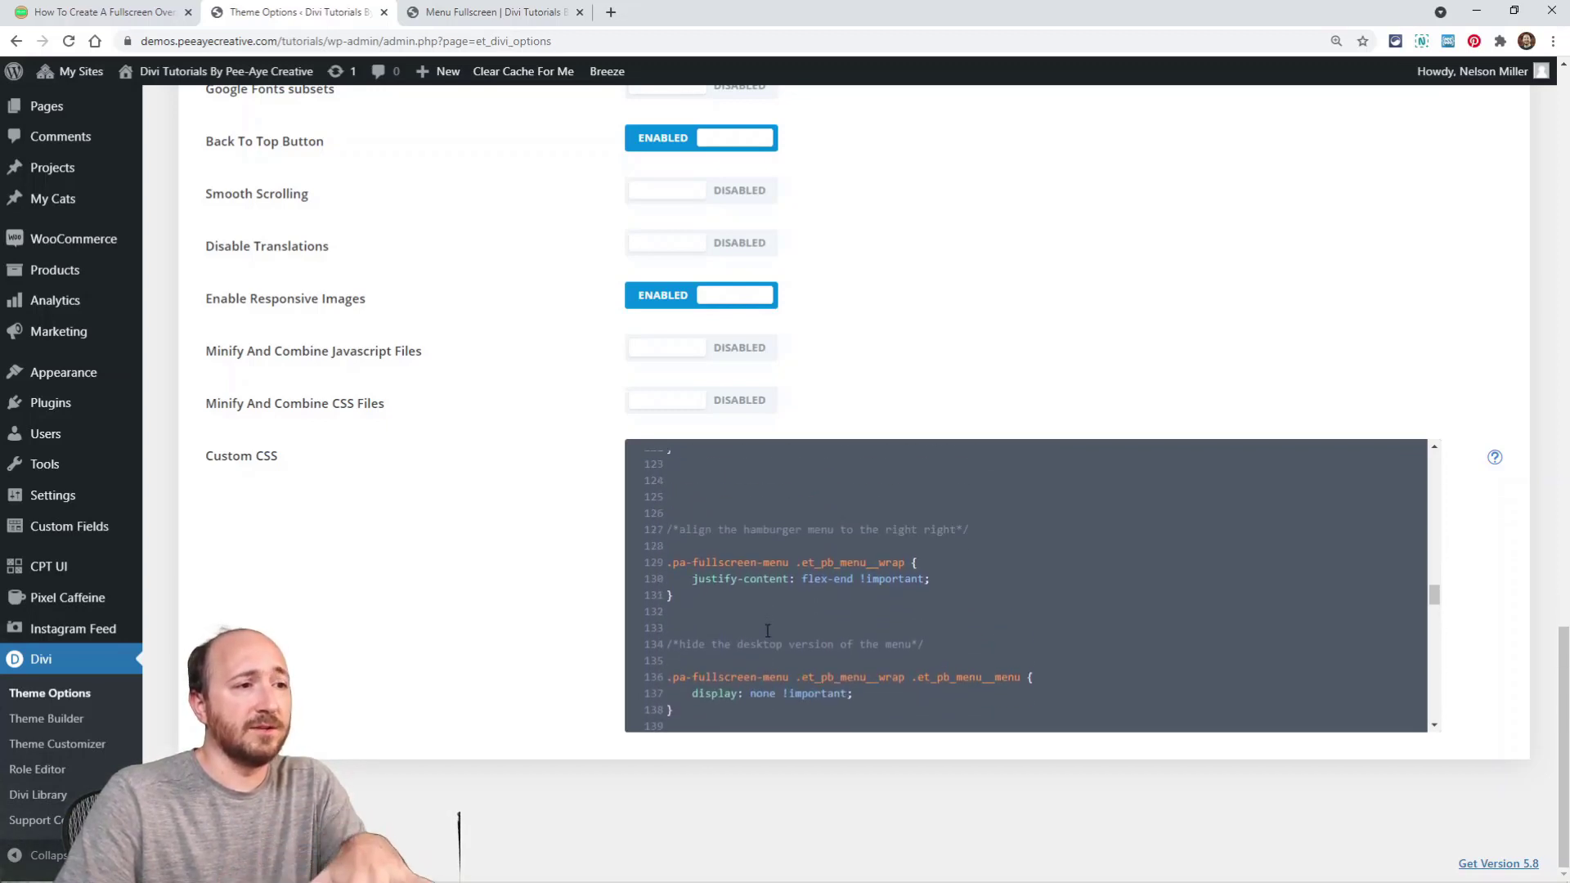
{"action": "scroll", "coordinate": [772, 627], "scroll_direction": "down", "scroll_amount": 2}
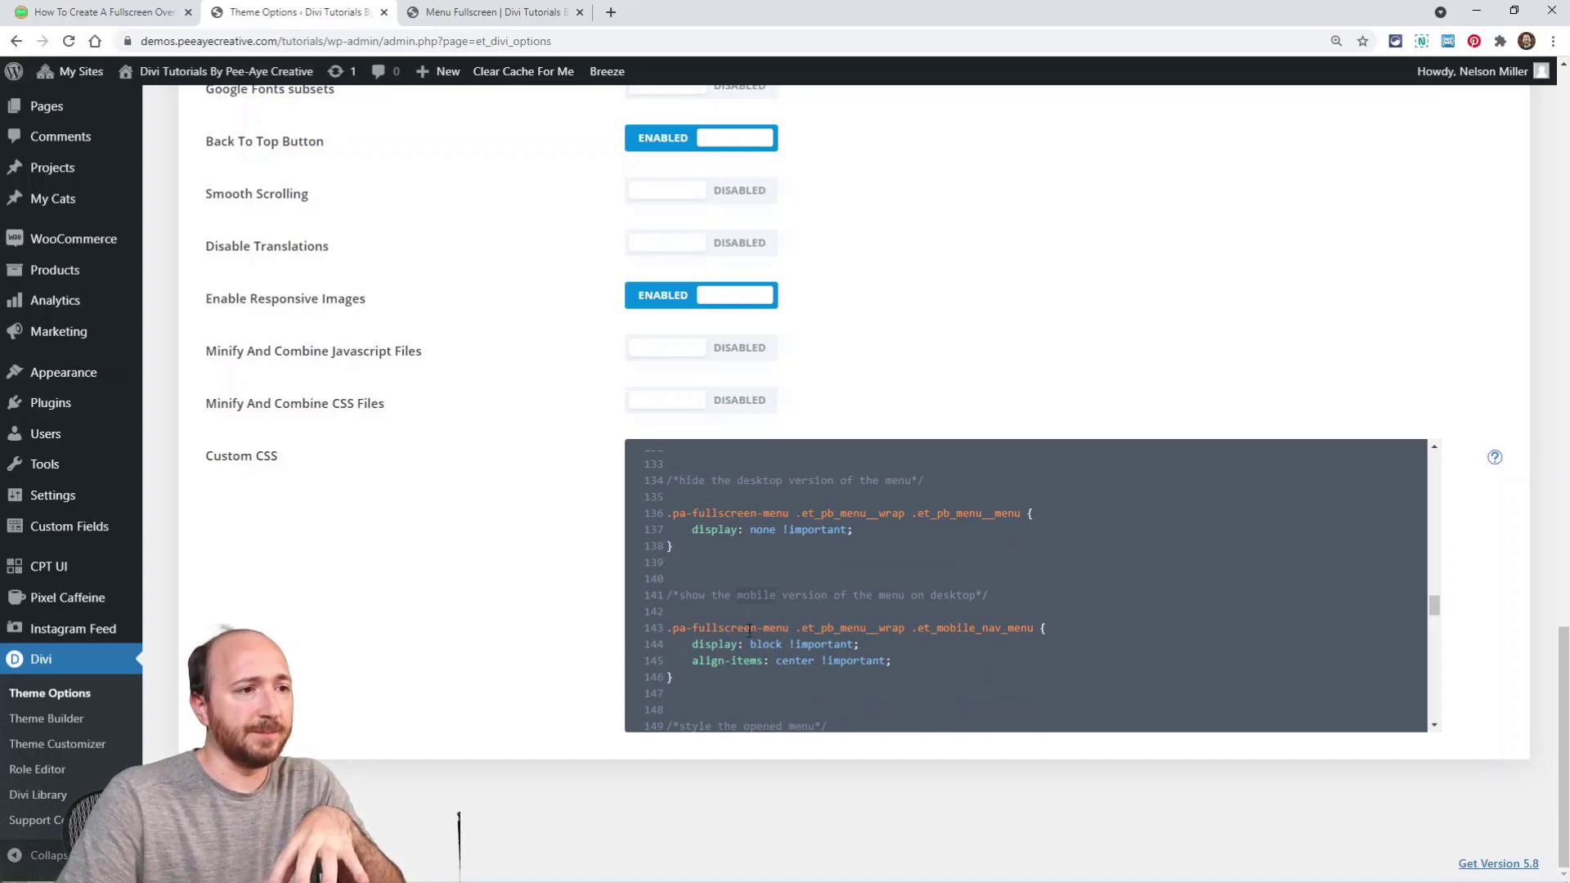
{"action": "scroll", "coordinate": [838, 612], "scroll_direction": "down", "scroll_amount": 8}
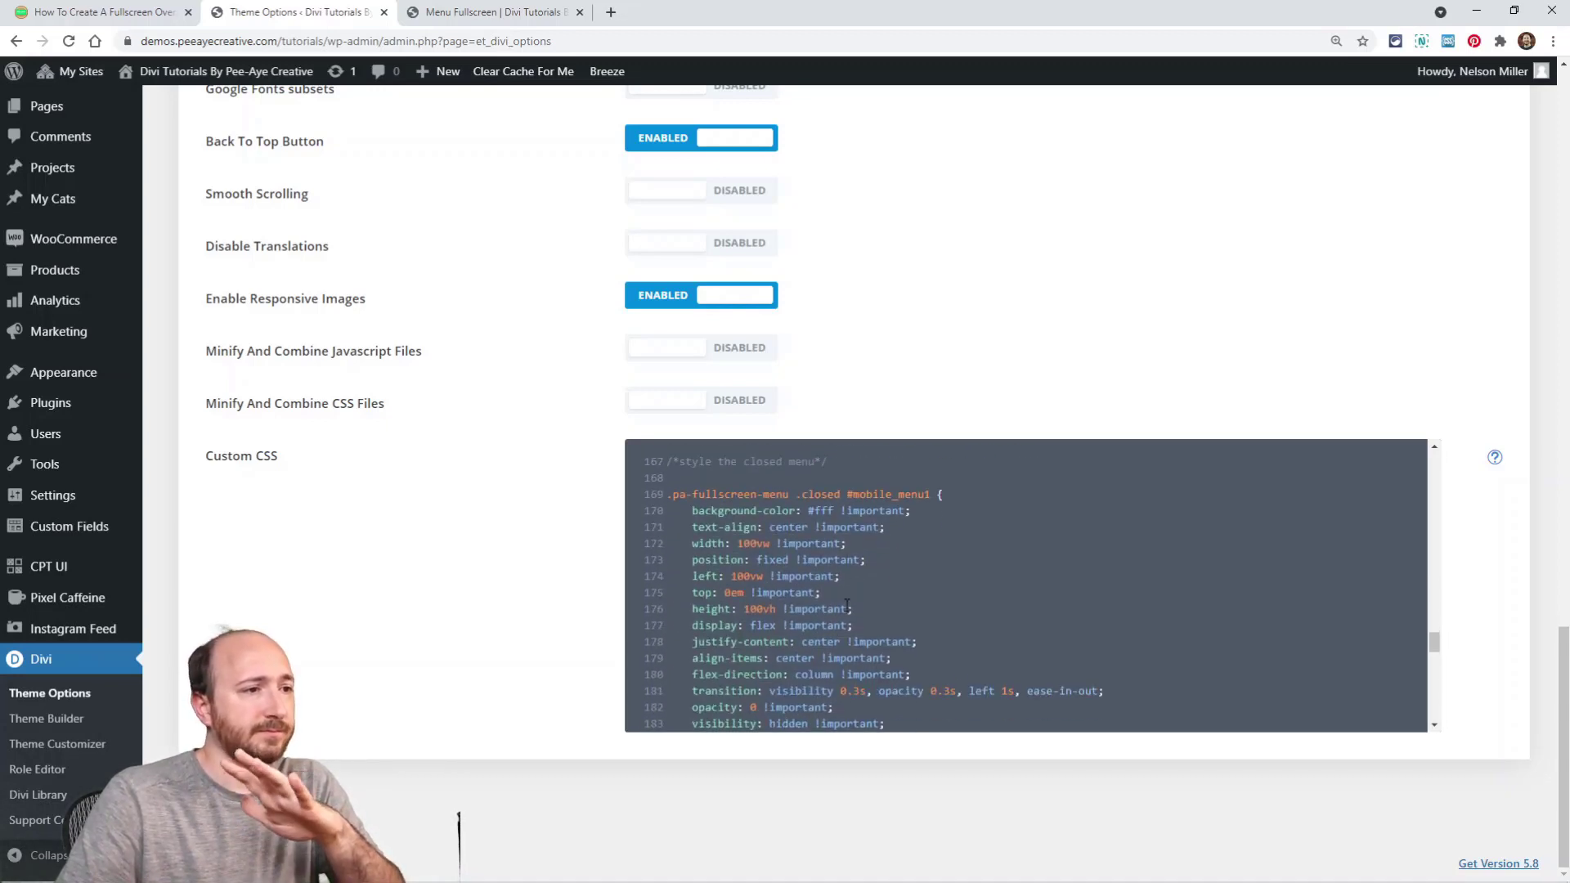
{"action": "scroll", "coordinate": [847, 605], "scroll_direction": "down", "scroll_amount": 3}
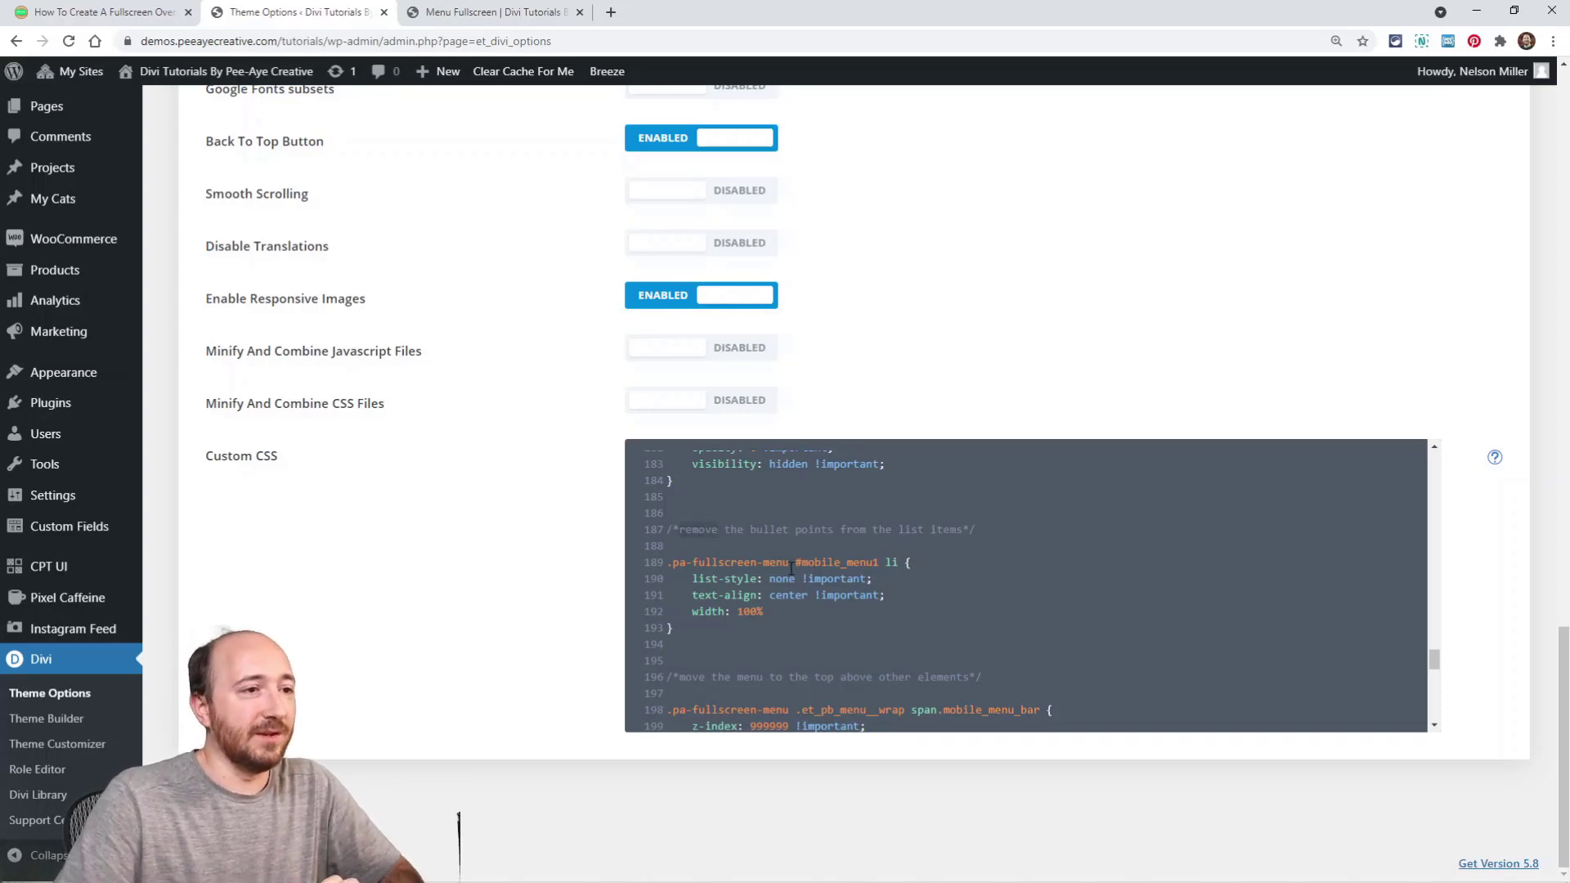
{"action": "scroll", "coordinate": [791, 567], "scroll_direction": "down", "scroll_amount": 5}
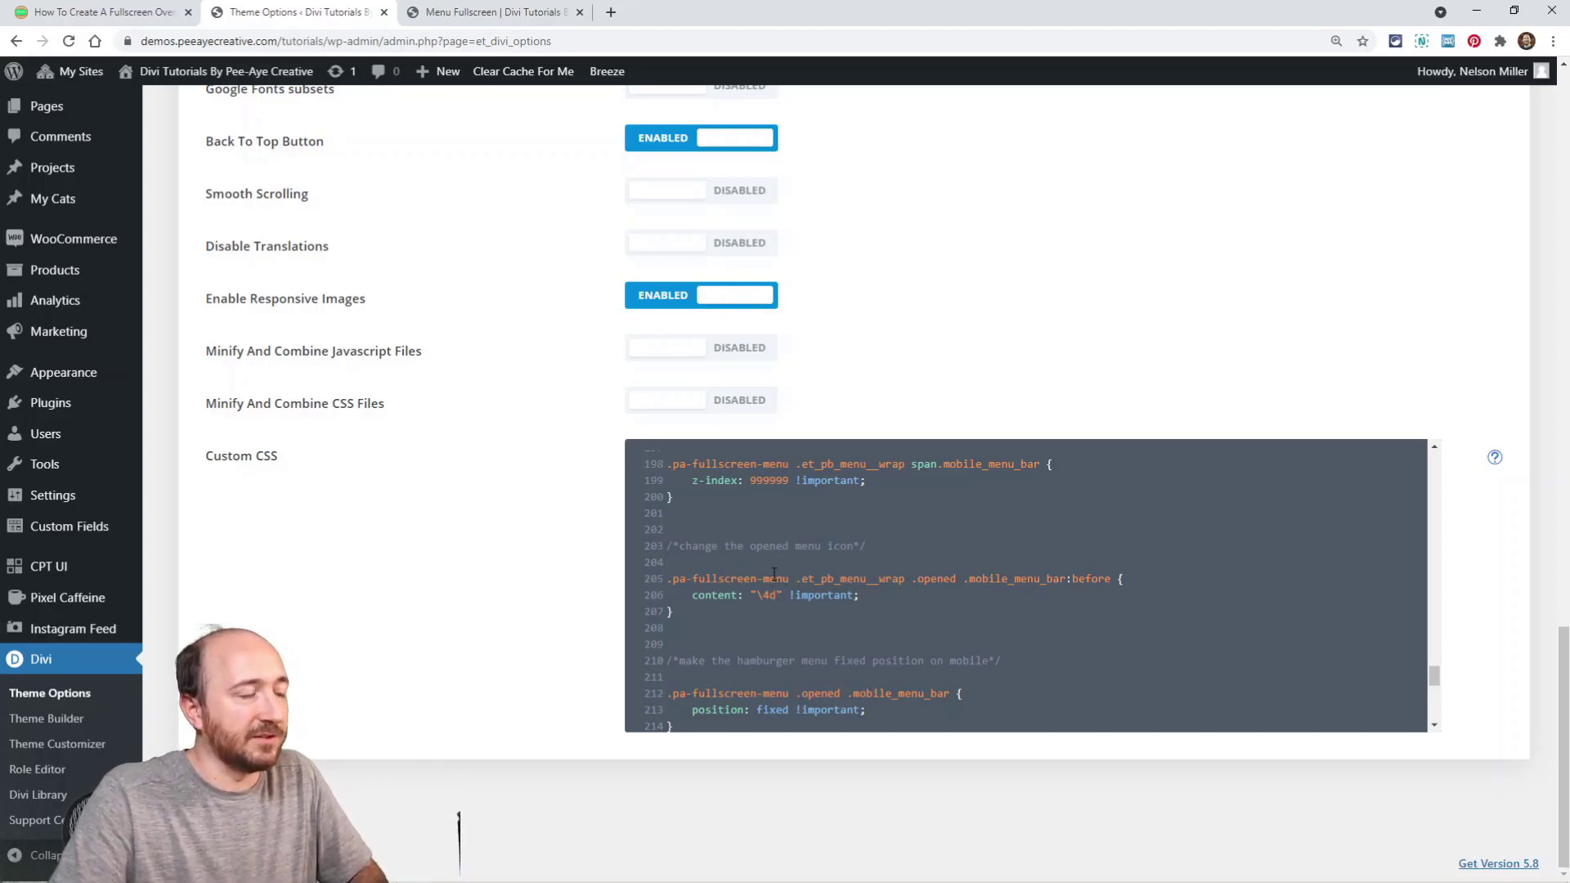
{"action": "left_click", "coordinate": [491, 12]}
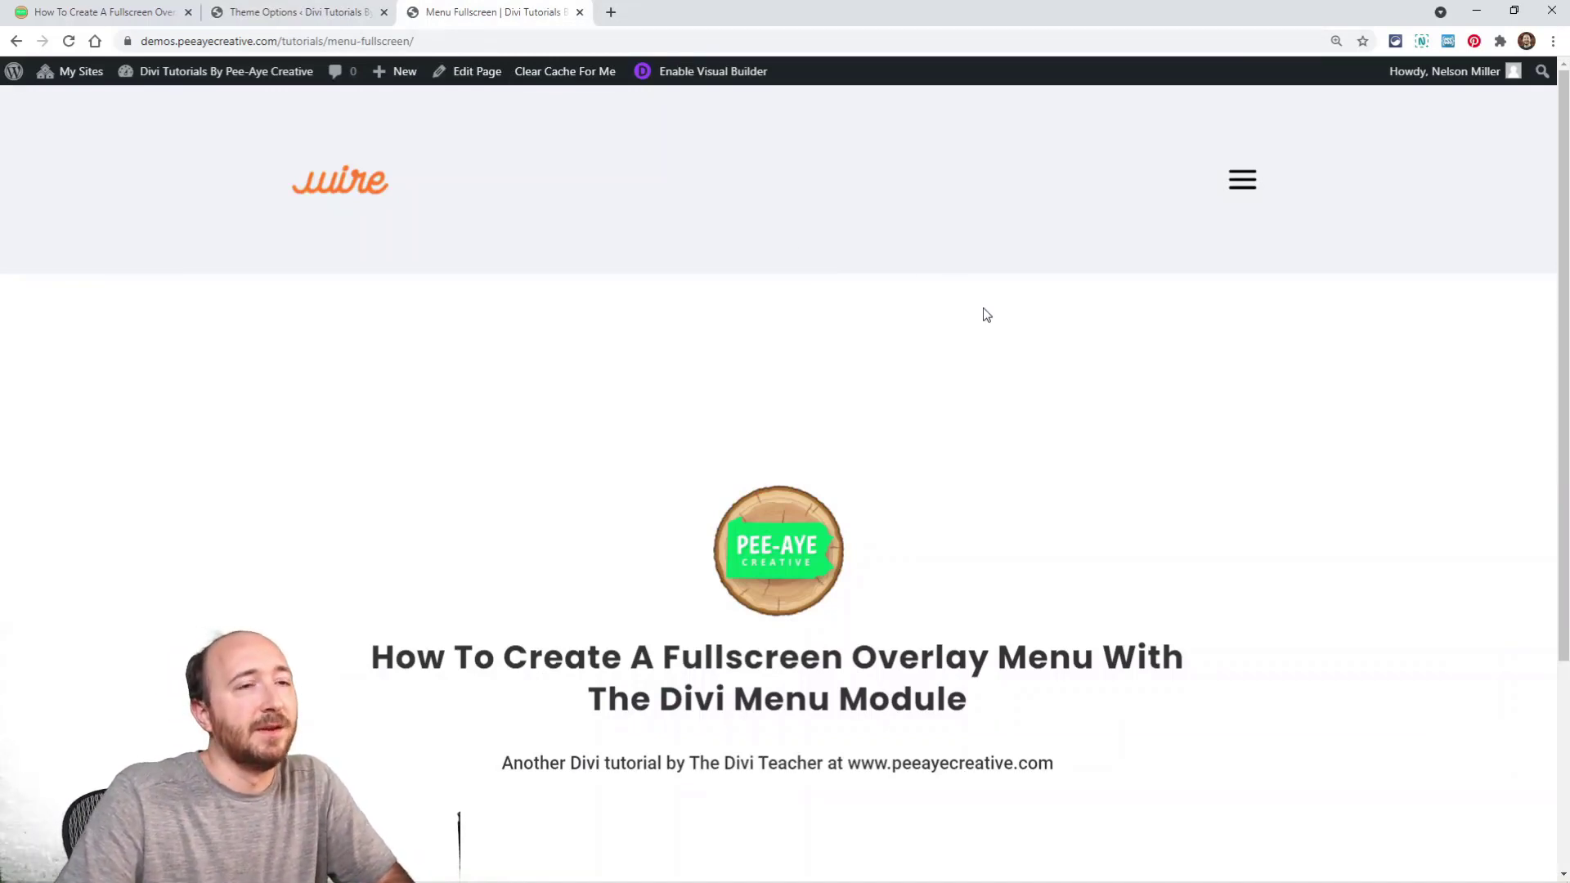
Preview the fullscreen overlay menu by opening and closing it repeatedly, leaving it open
{"action": "left_click", "coordinate": [1244, 185]}
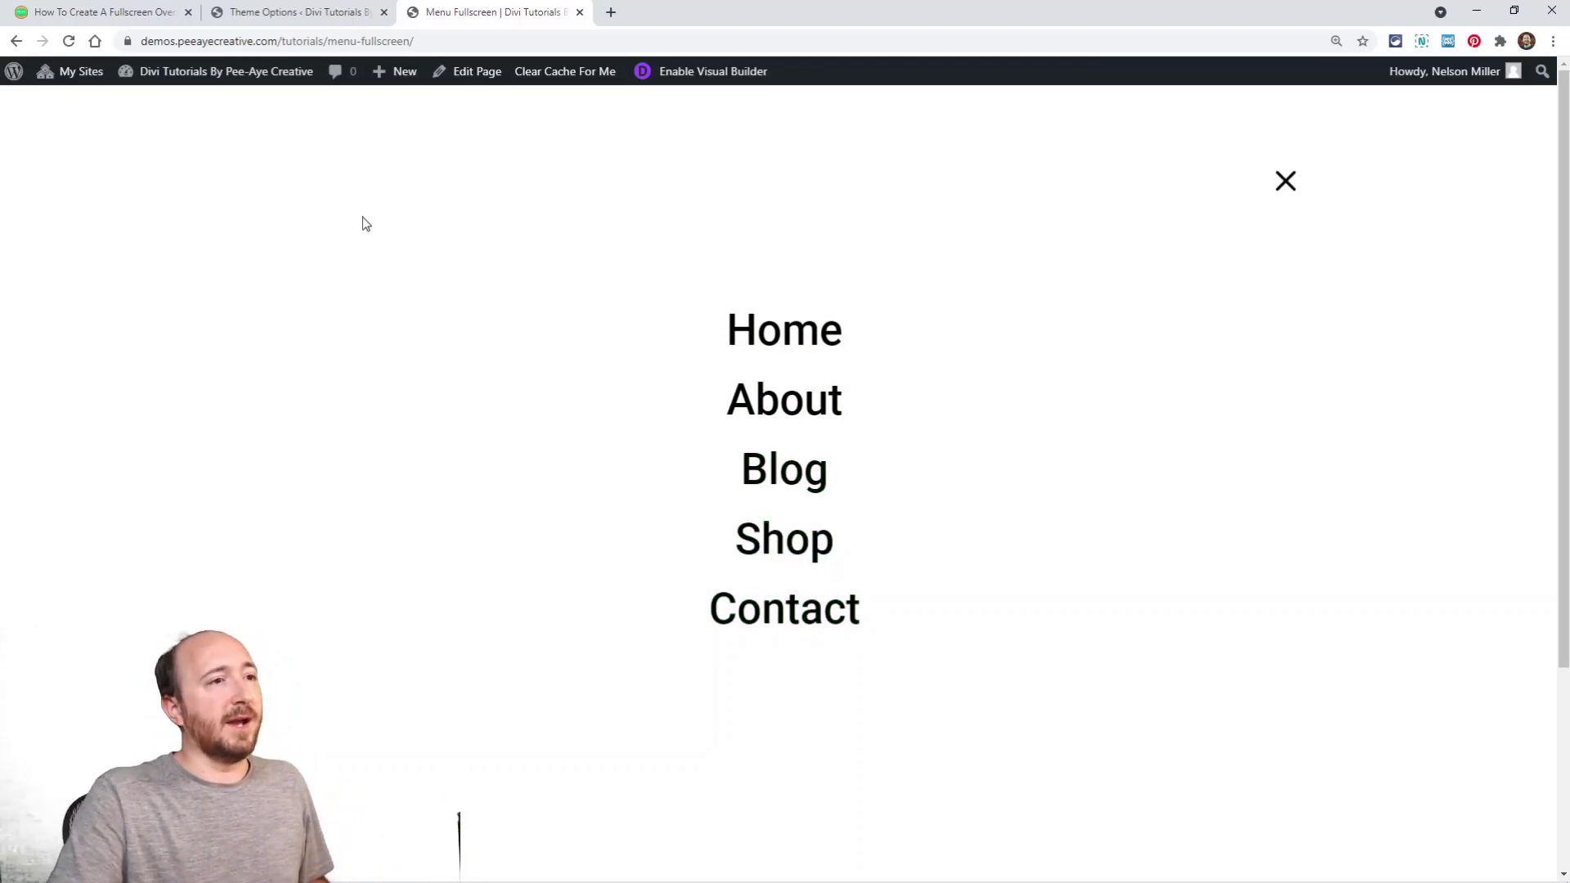
{"action": "left_click", "coordinate": [1284, 181]}
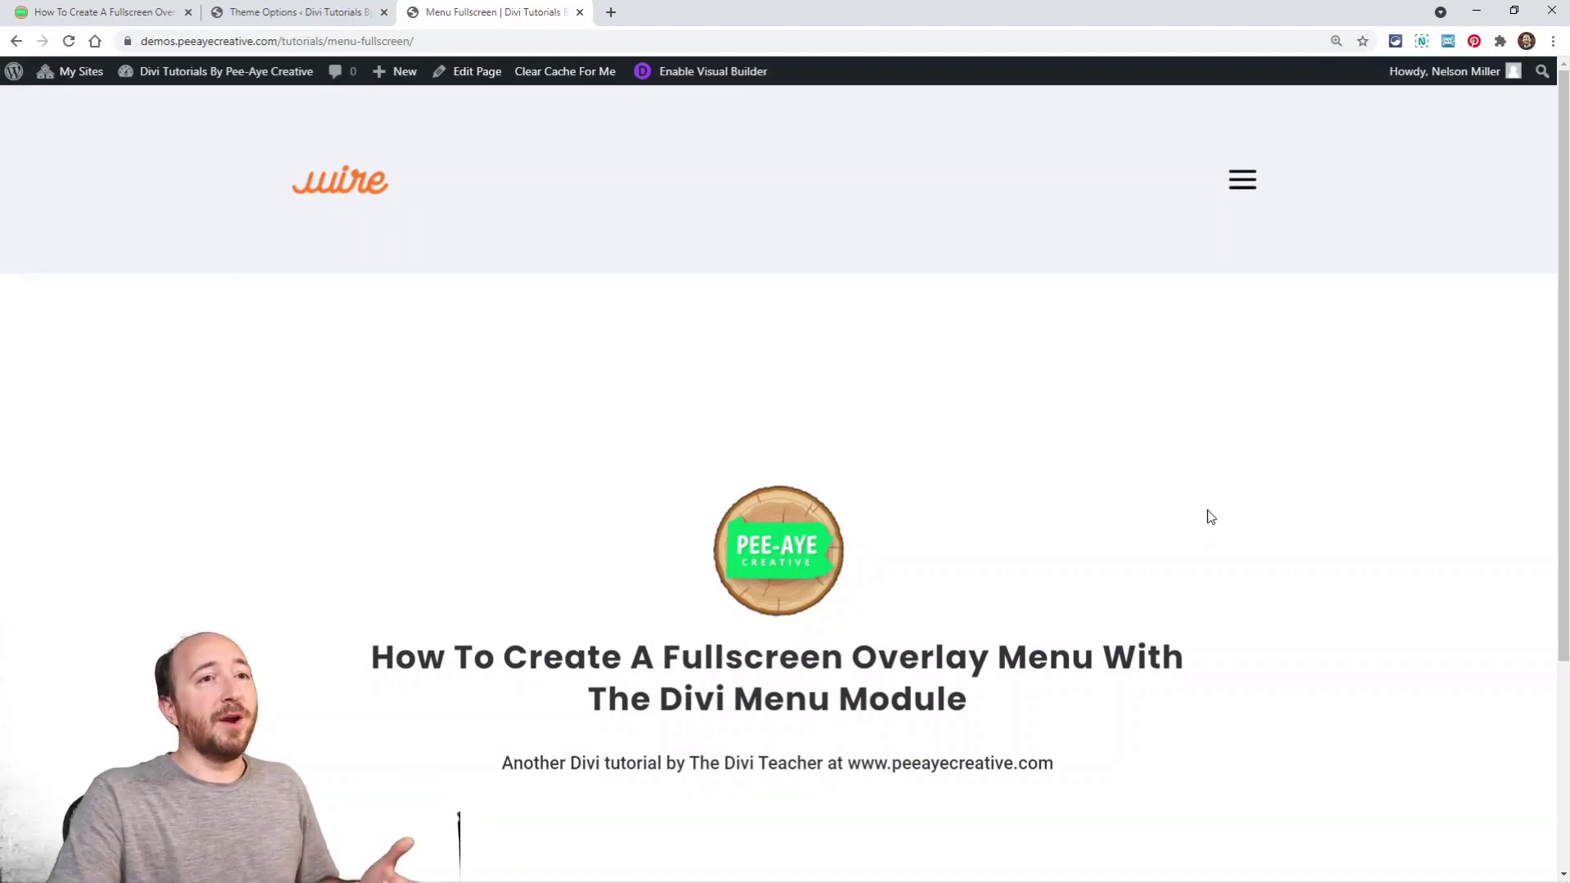
{"action": "left_click", "coordinate": [1241, 181]}
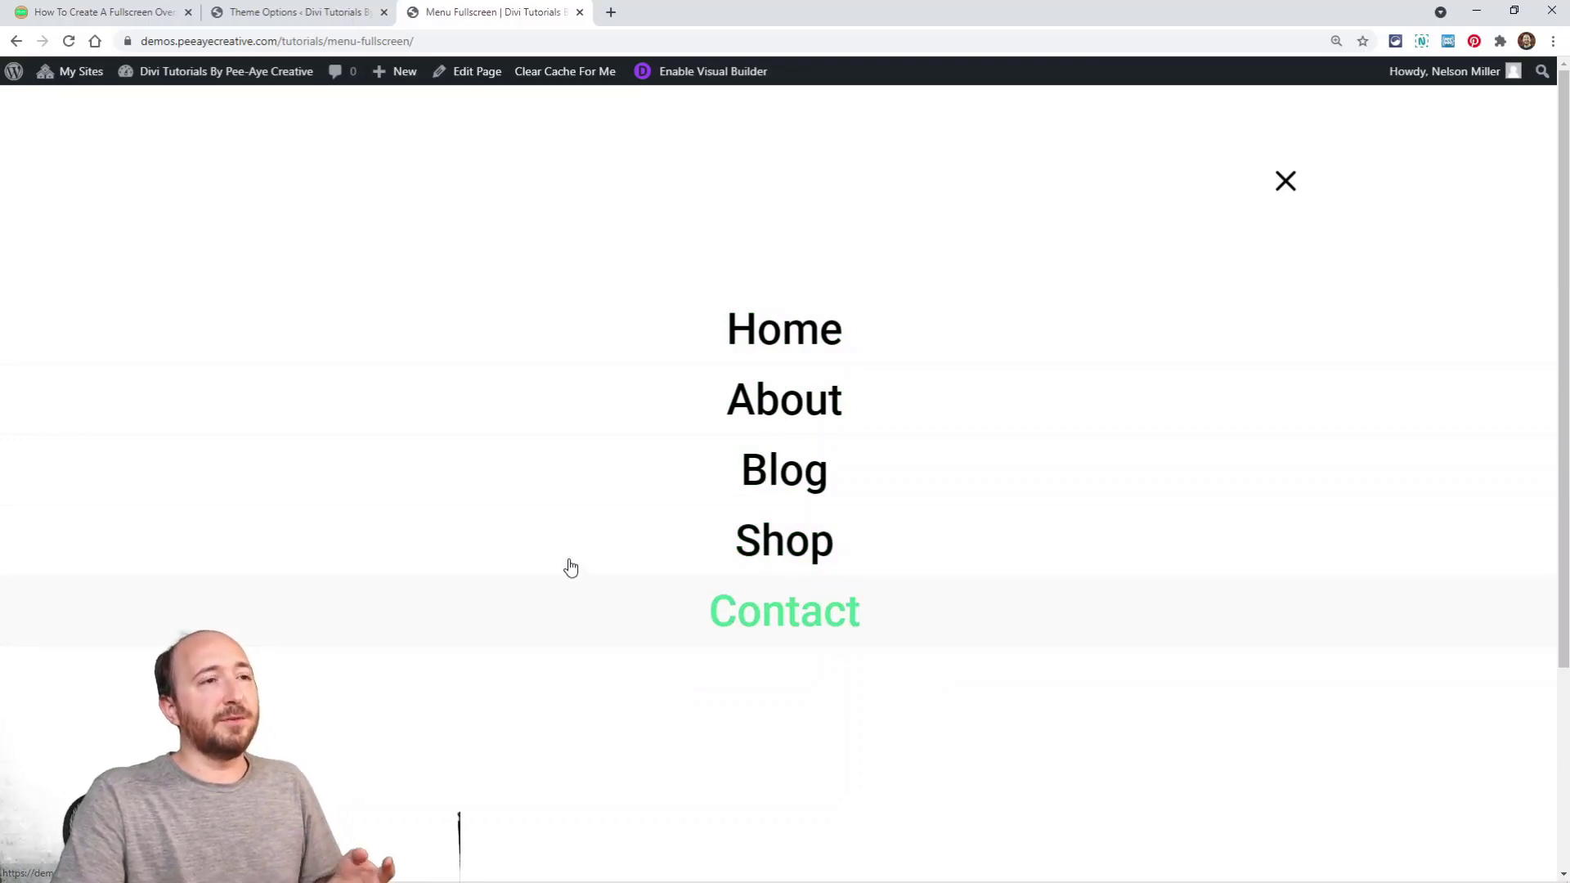
{"action": "left_click", "coordinate": [1282, 190]}
{"action": "left_click", "coordinate": [1243, 183]}
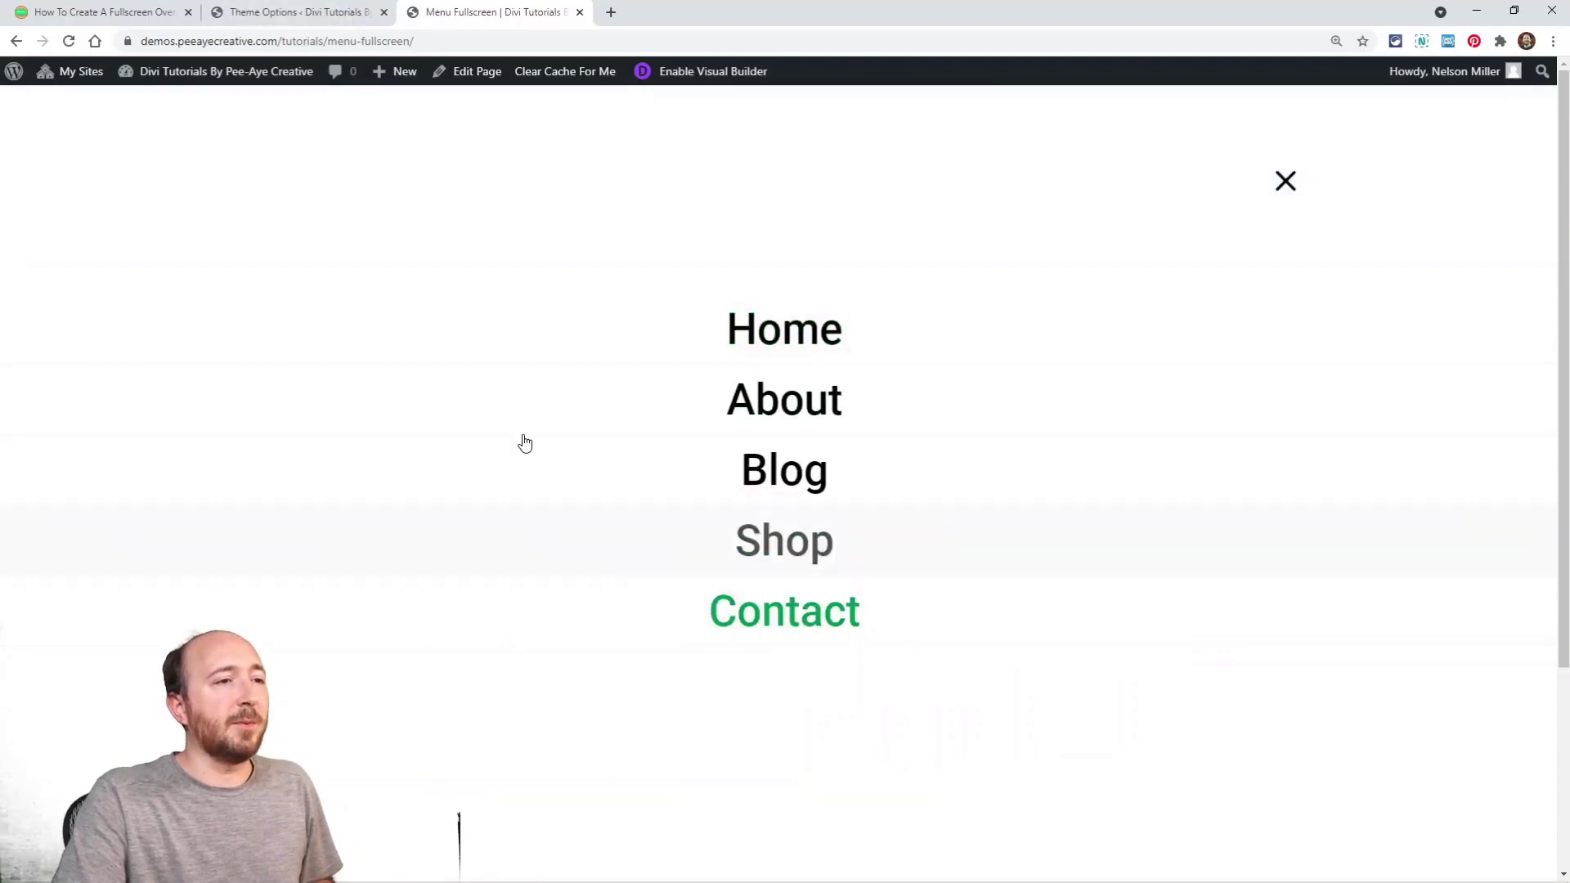
{"action": "left_click", "coordinate": [235, 14]}
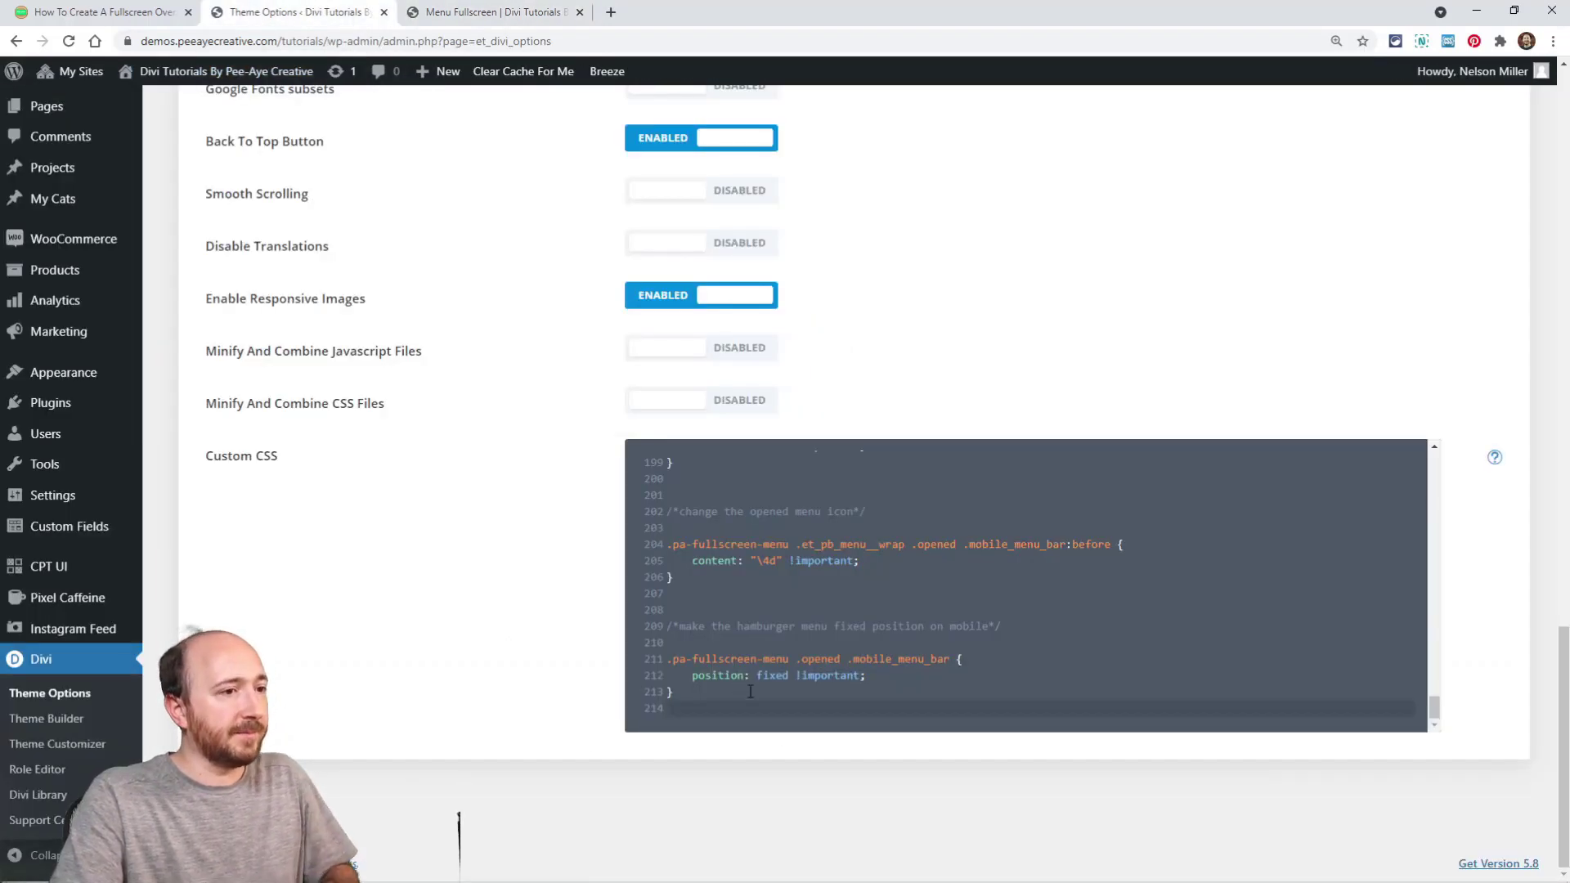
{"action": "left_click", "coordinate": [493, 13]}
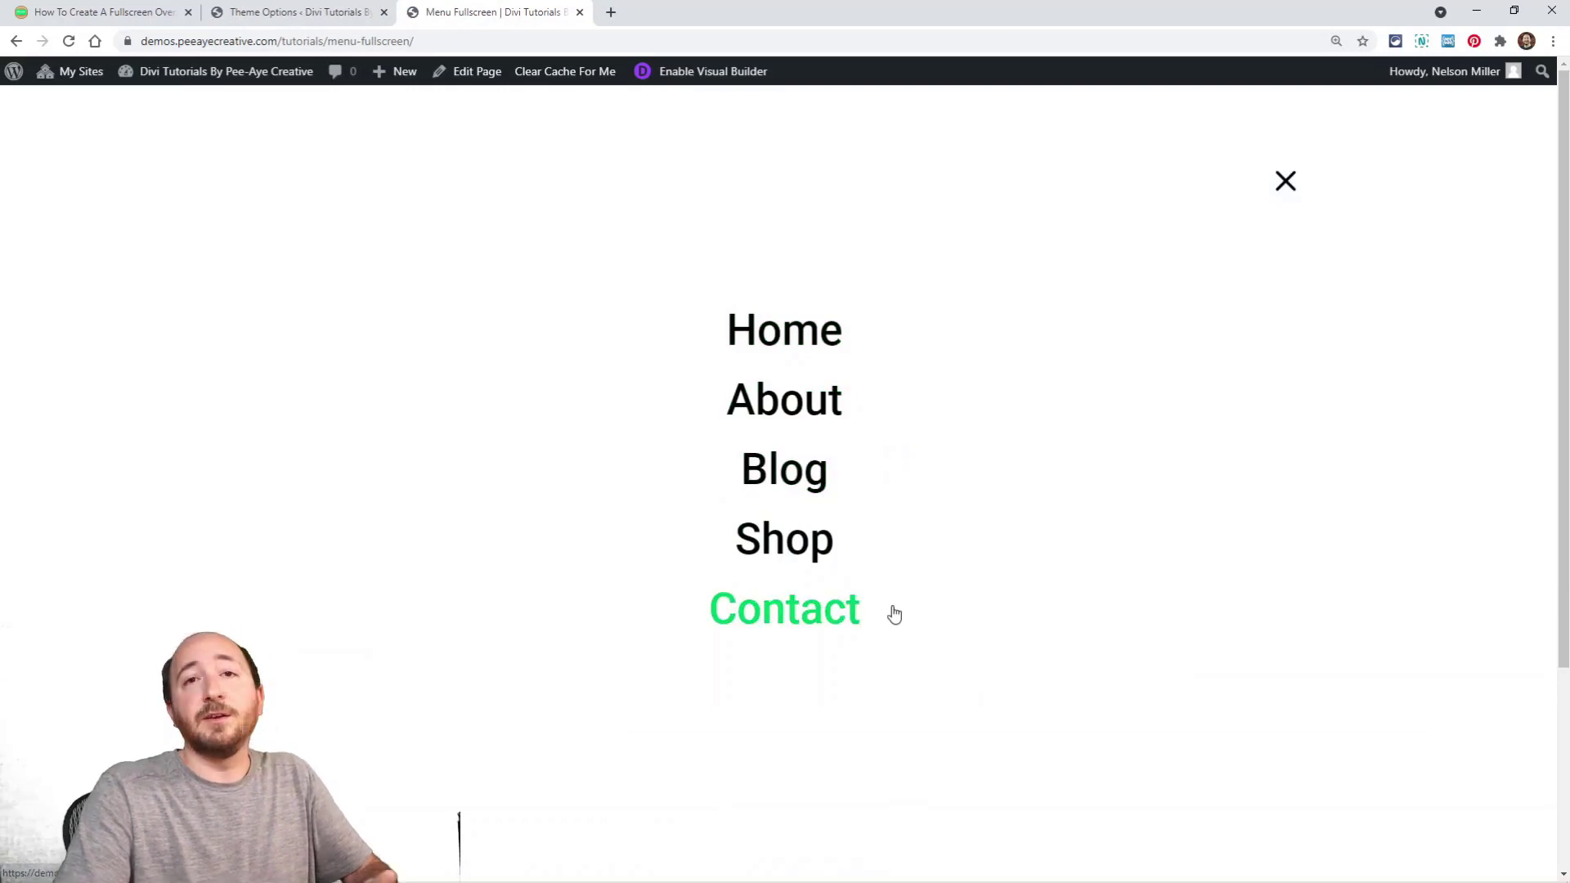
{"action": "left_click", "coordinate": [126, 21]}
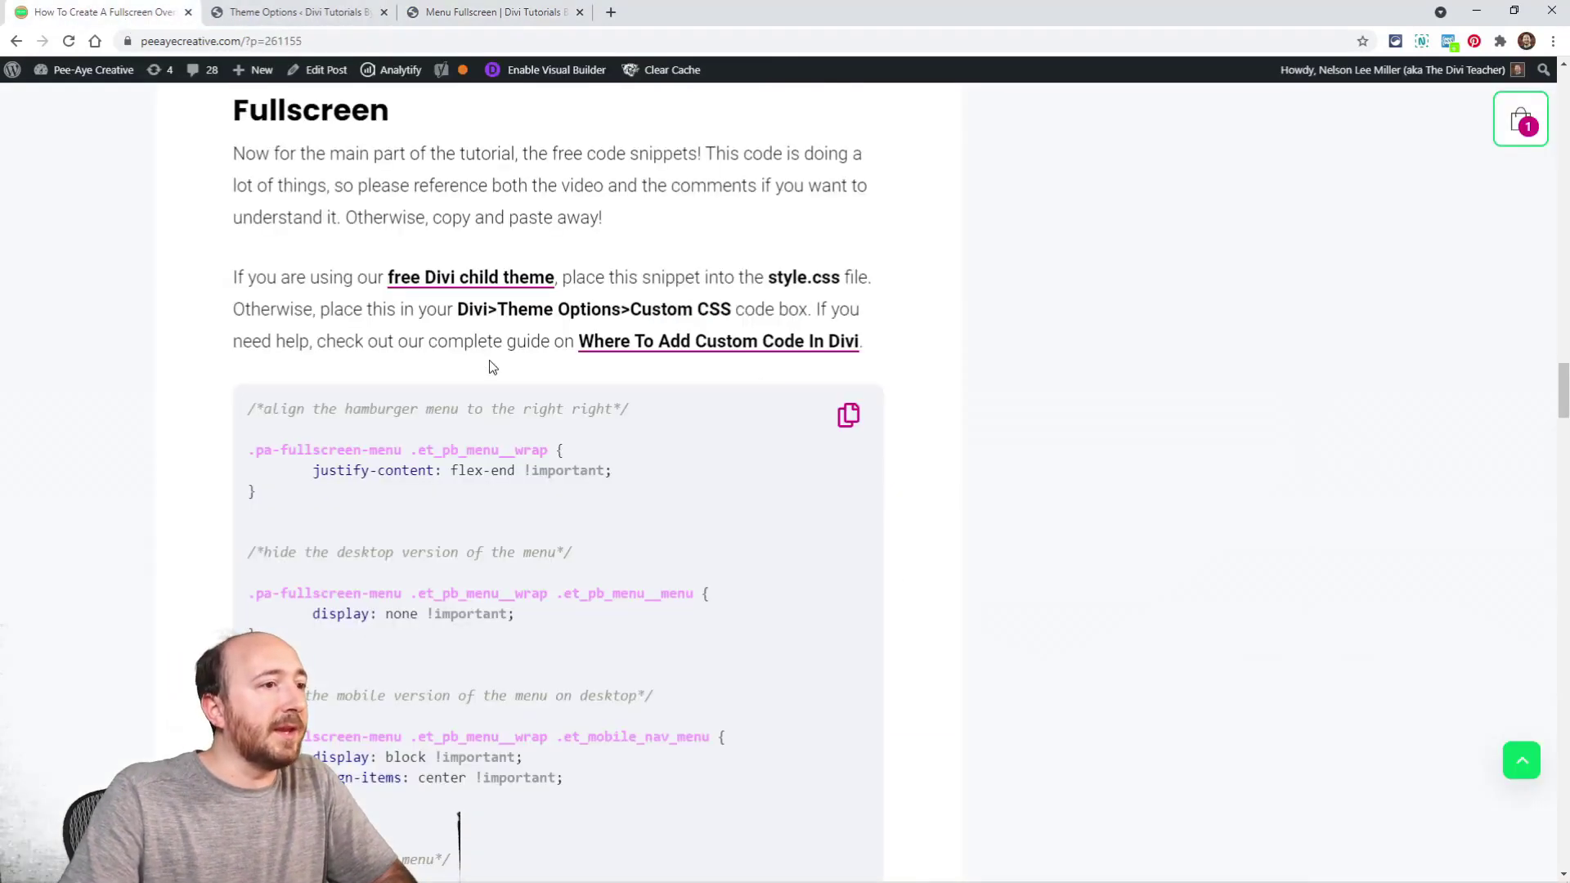
{"action": "scroll", "coordinate": [484, 391], "scroll_direction": "down", "scroll_amount": 15}
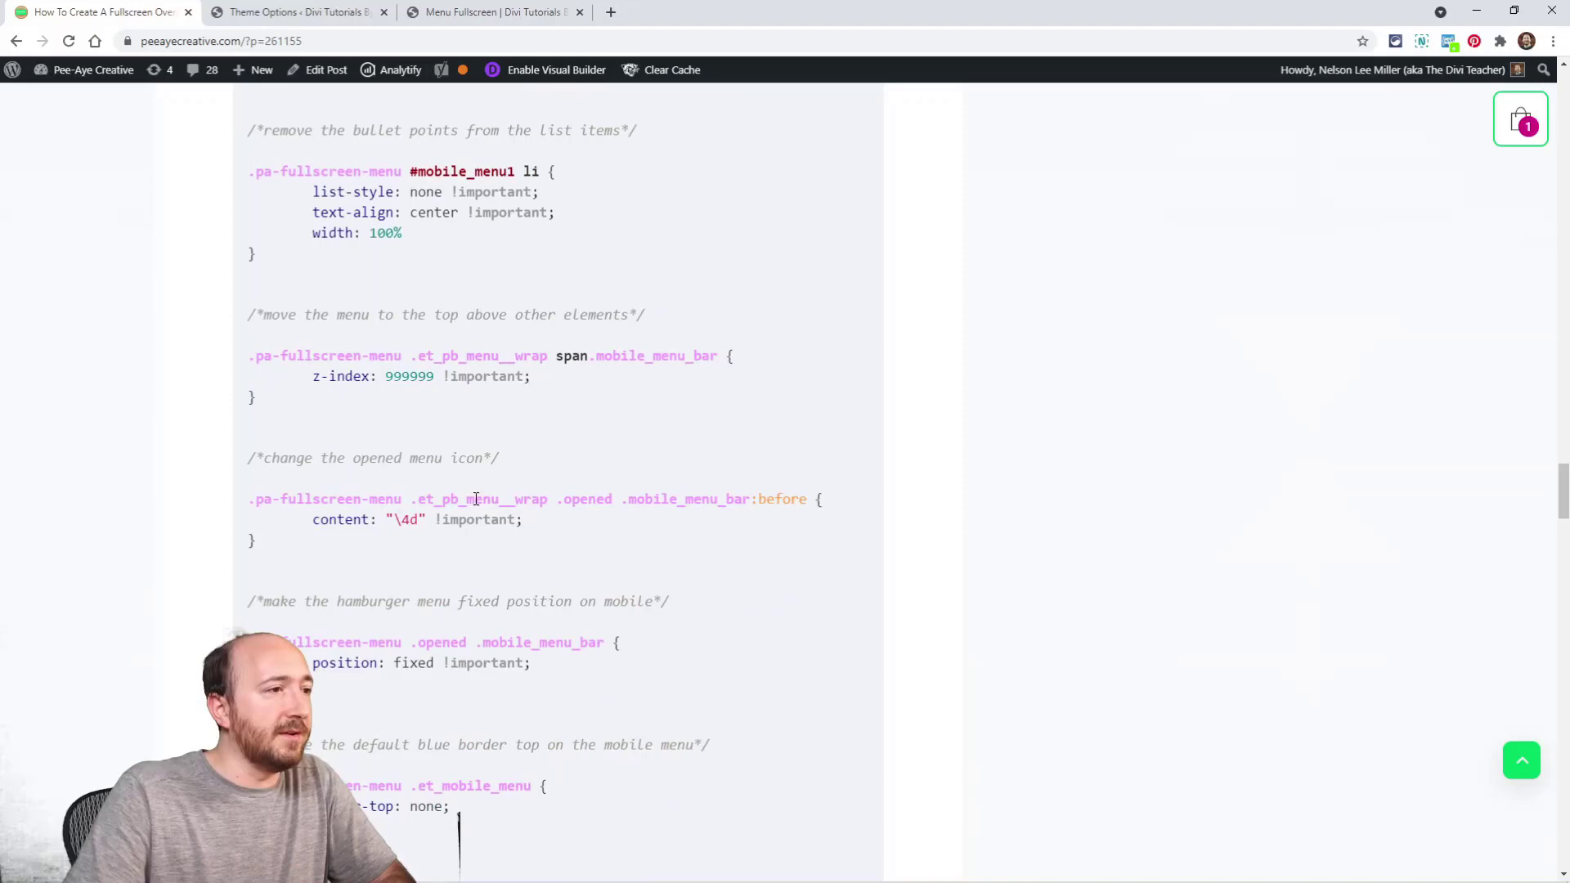
{"action": "scroll", "coordinate": [350, 458], "scroll_direction": "down", "scroll_amount": 3}
{"action": "scroll", "coordinate": [310, 303], "scroll_direction": "down", "scroll_amount": 5}
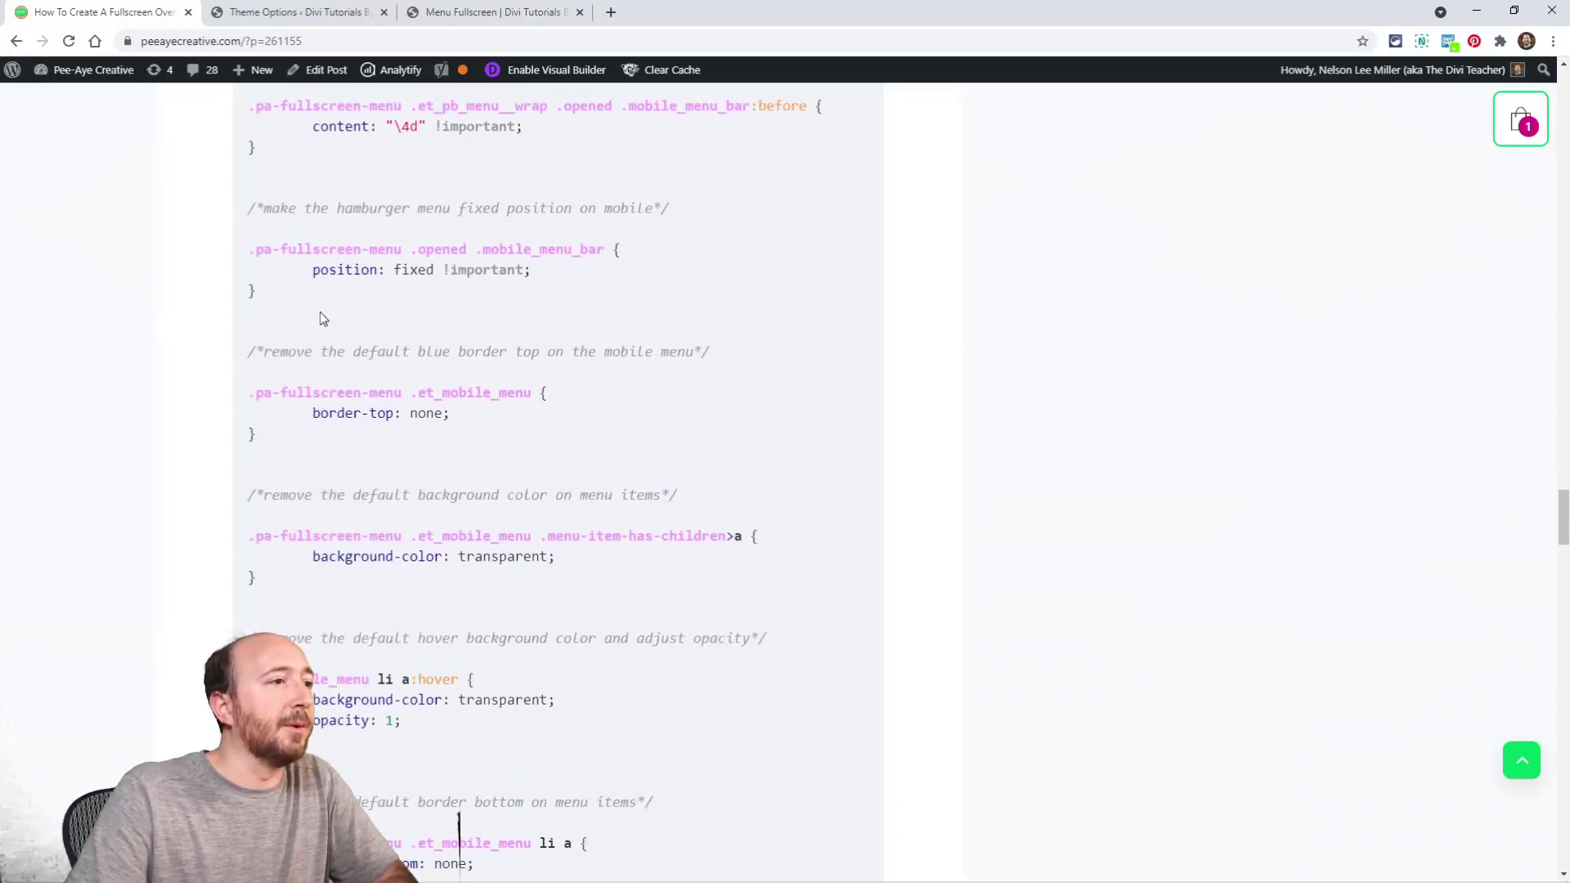
{"action": "triple_click", "coordinate": [416, 585]}
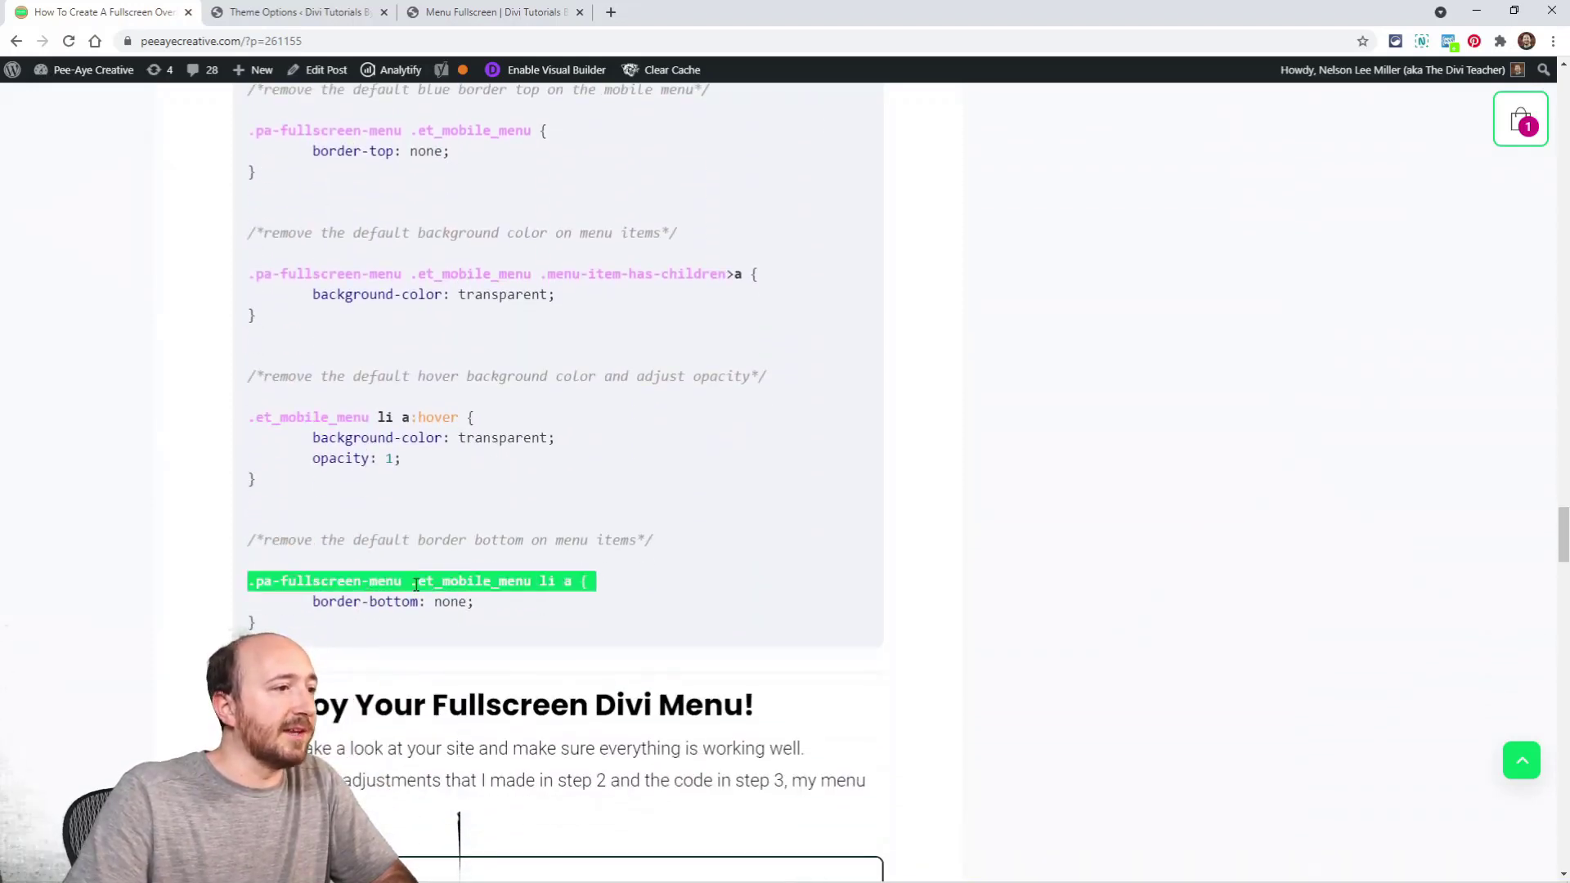
{"action": "double_click", "coordinate": [357, 603]}
{"action": "triple_click", "coordinate": [358, 604]}
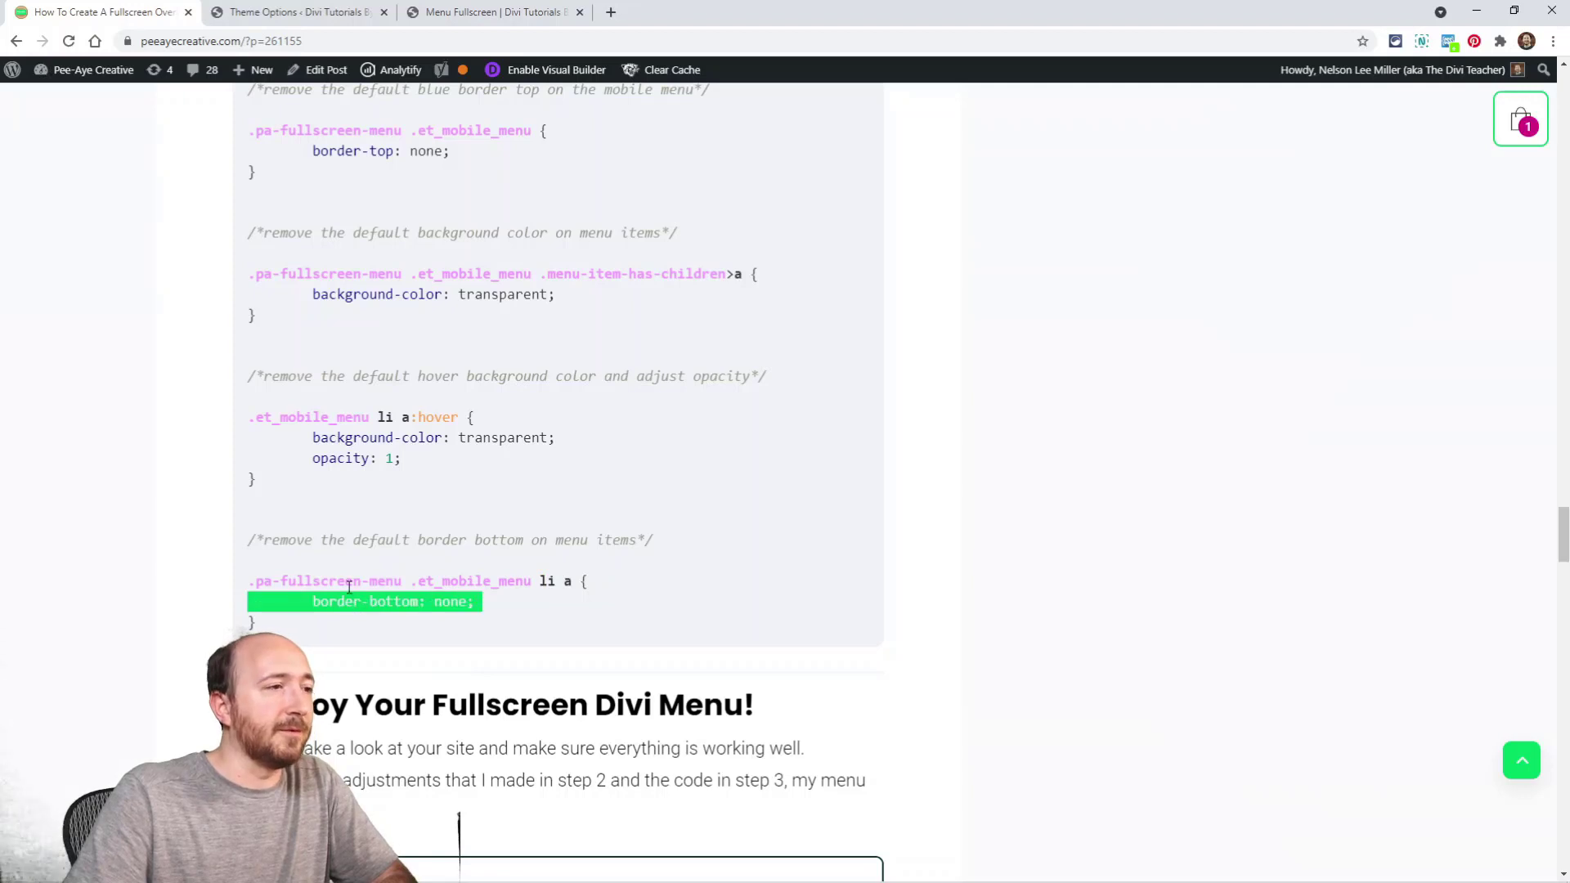
{"action": "left_click_drag", "start_coordinate": [413, 463], "coordinate": [311, 463]}
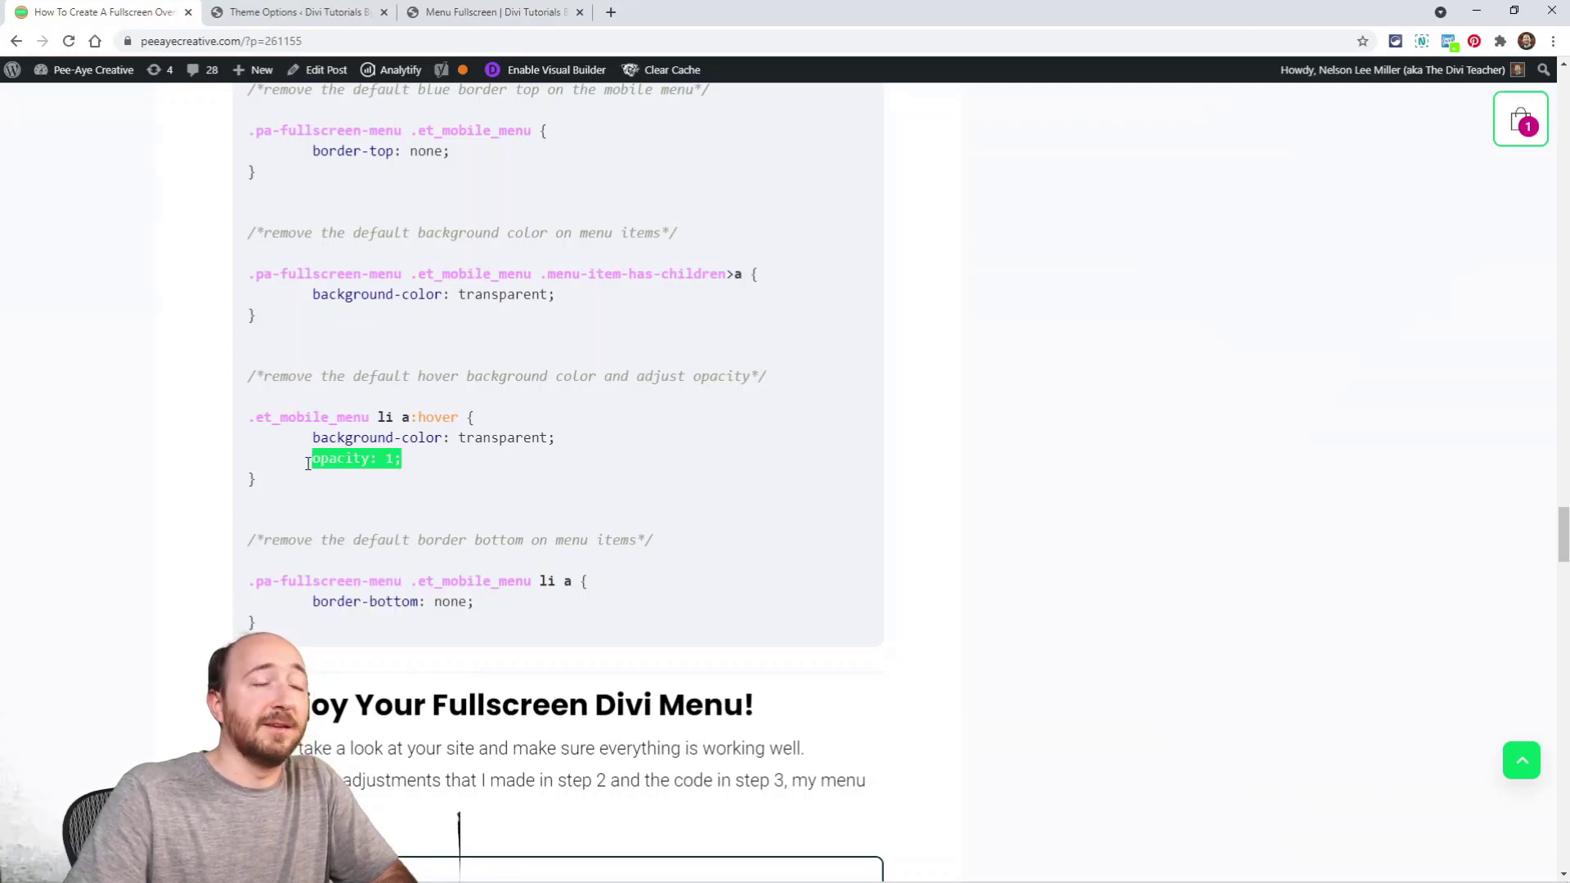
{"action": "double_click", "coordinate": [418, 440]}
{"action": "triple_click", "coordinate": [417, 440]}
{"action": "scroll", "coordinate": [418, 458], "scroll_direction": "up", "scroll_amount": 2}
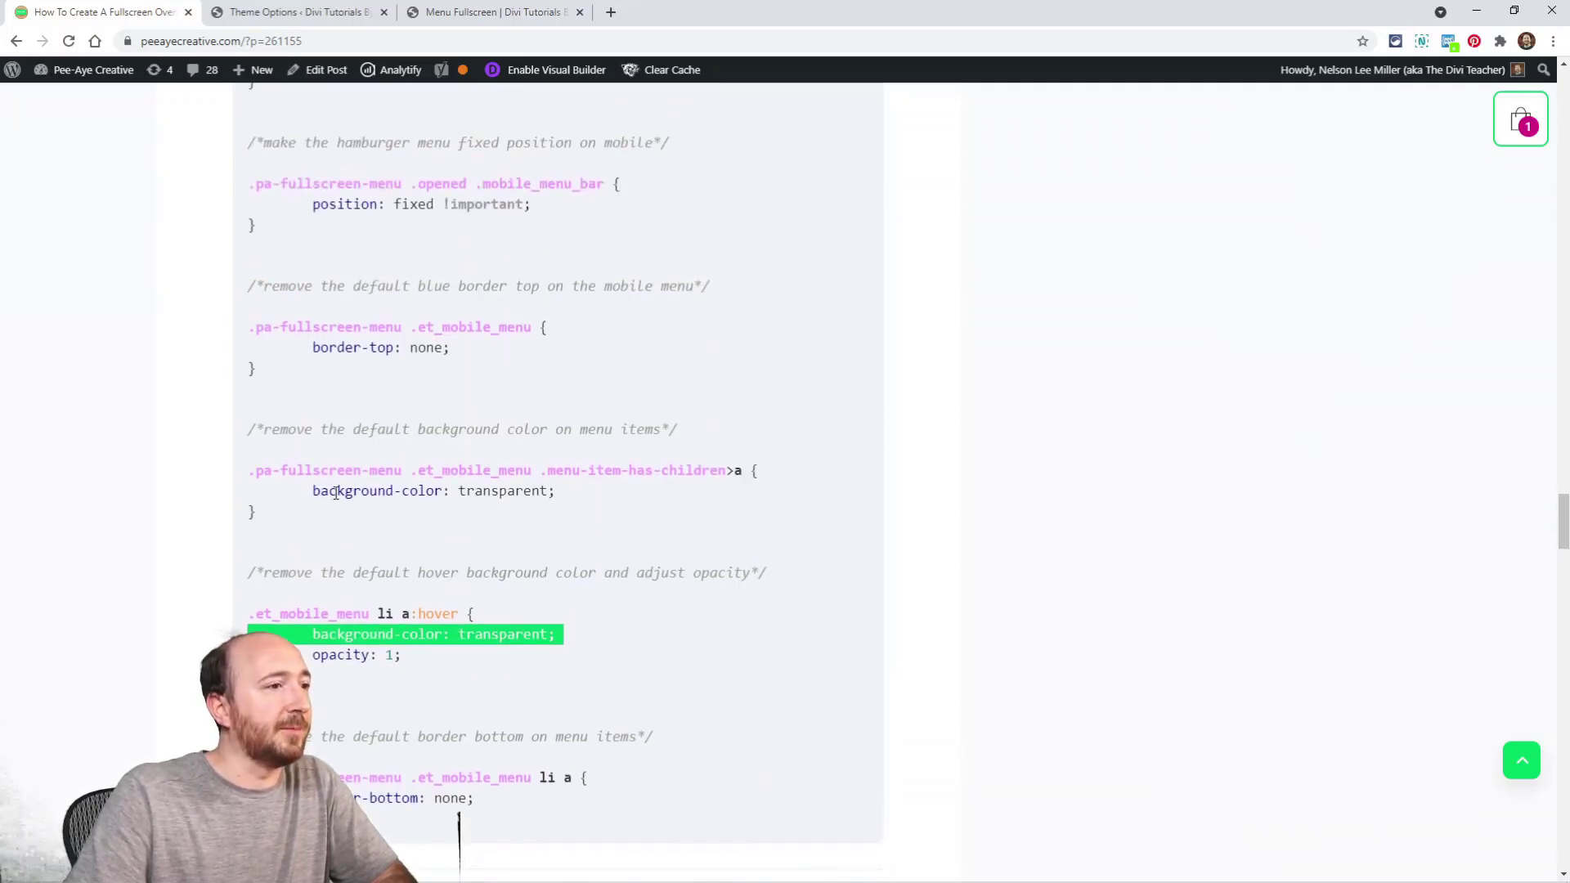
{"action": "double_click", "coordinate": [336, 493]}
{"action": "triple_click", "coordinate": [336, 493]}
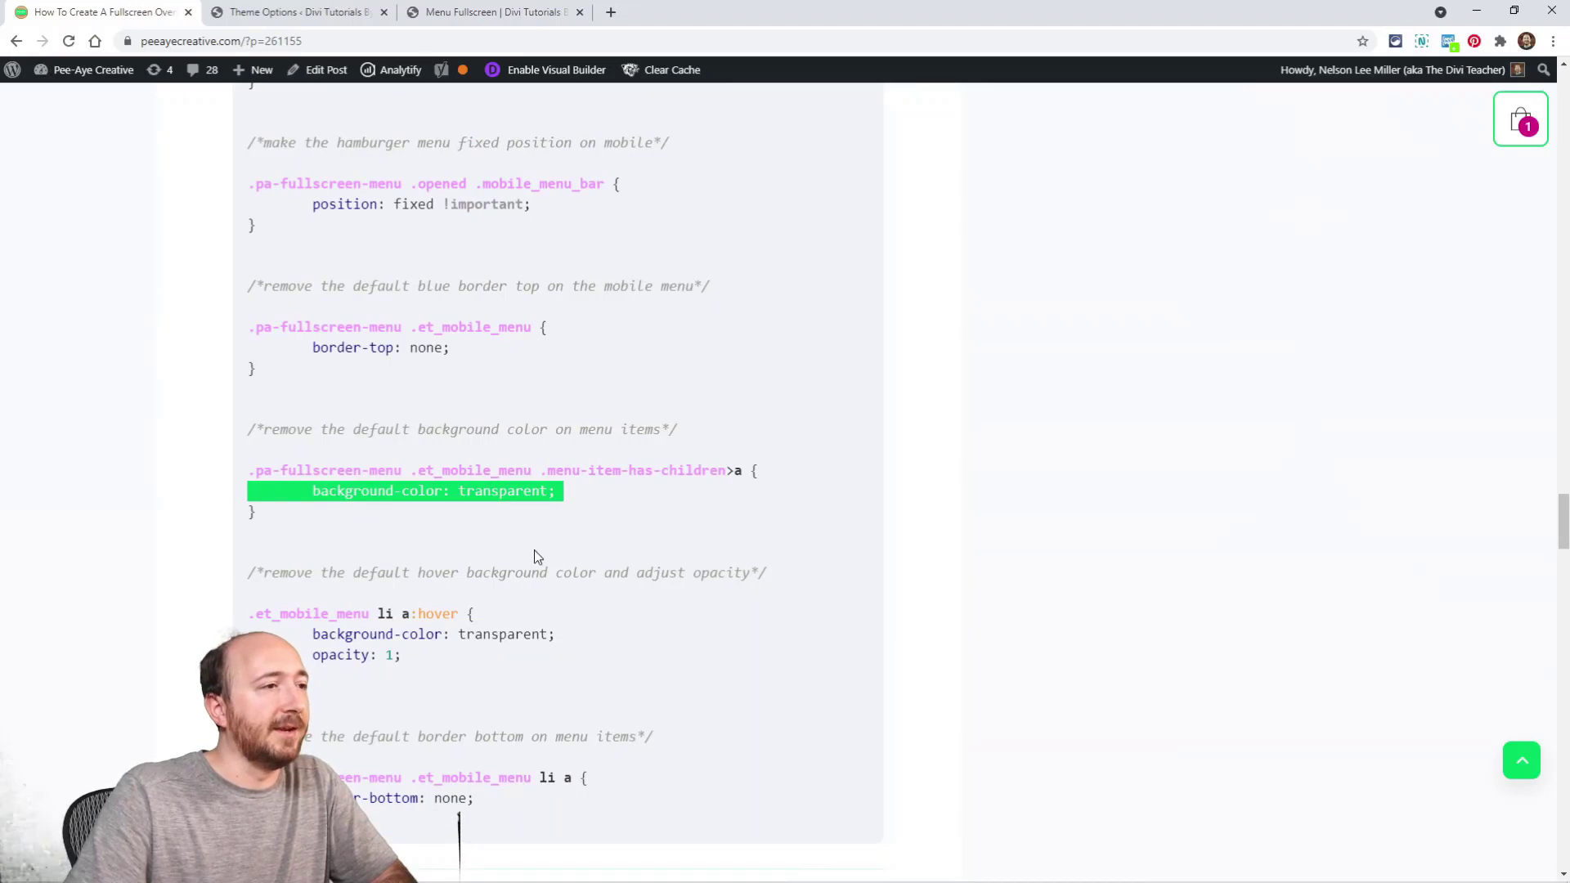
{"action": "double_click", "coordinate": [332, 348]}
{"action": "triple_click", "coordinate": [332, 348]}
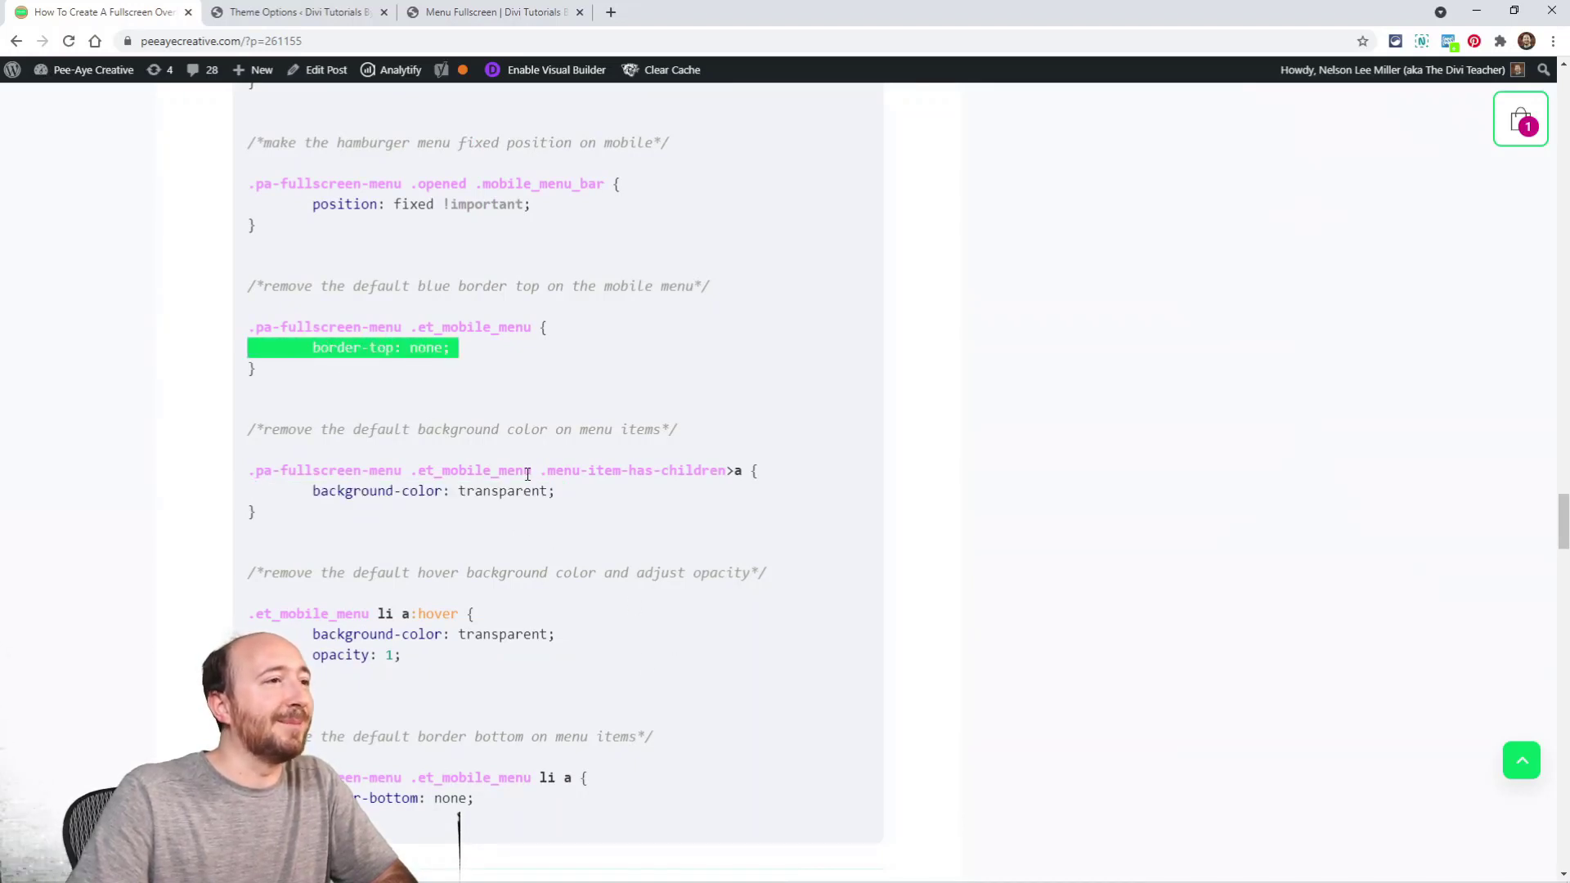
{"action": "scroll", "coordinate": [527, 474], "scroll_direction": "up", "scroll_amount": 1}
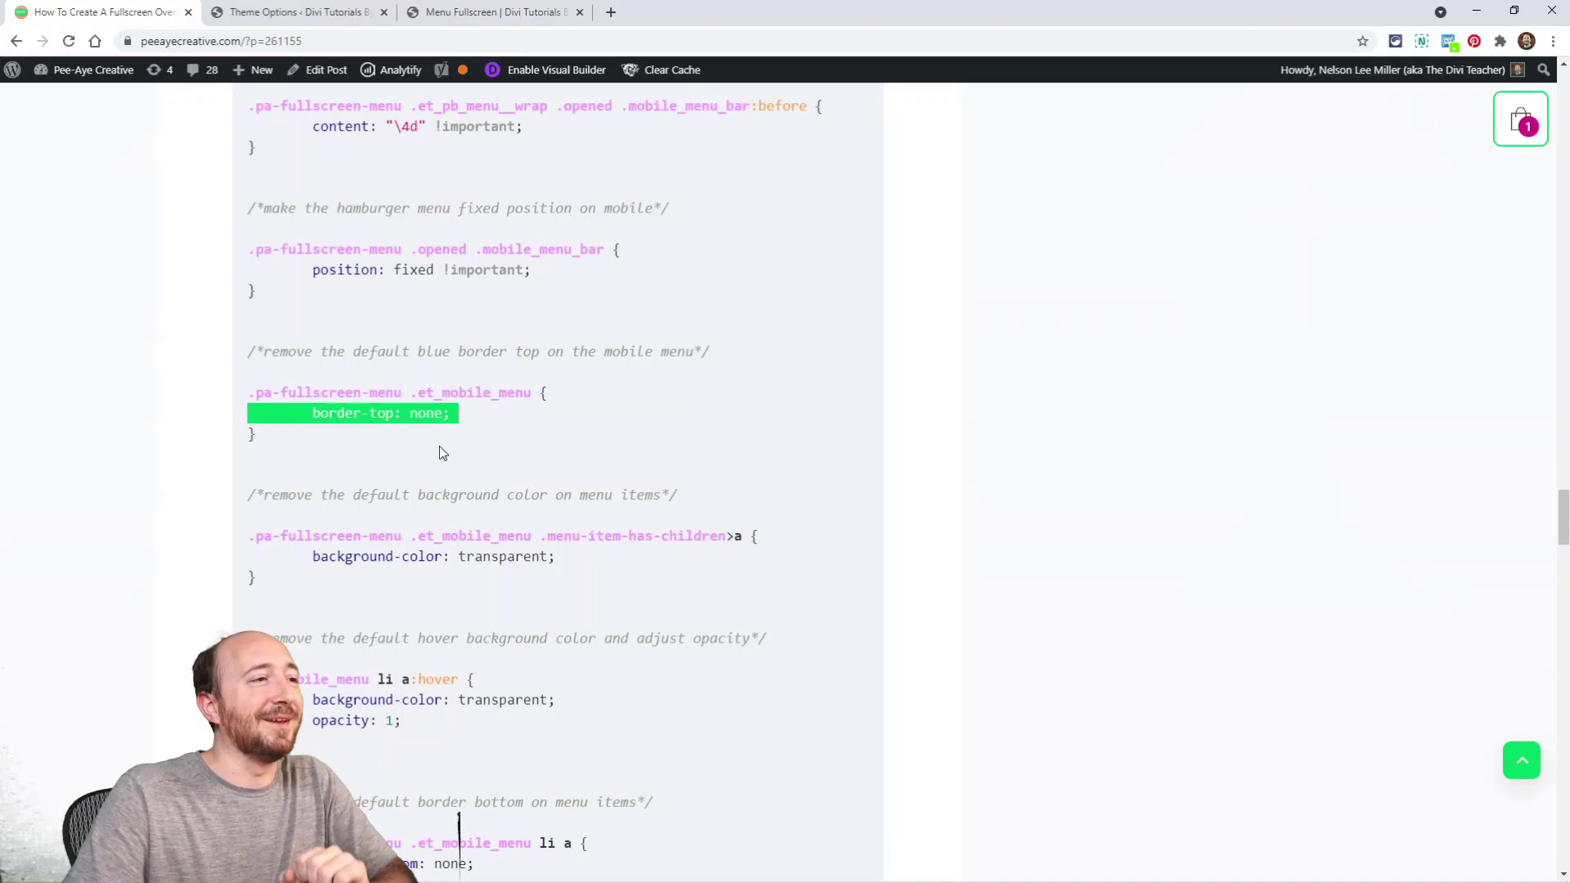
{"action": "scroll", "coordinate": [435, 446], "scroll_direction": "up", "scroll_amount": 3}
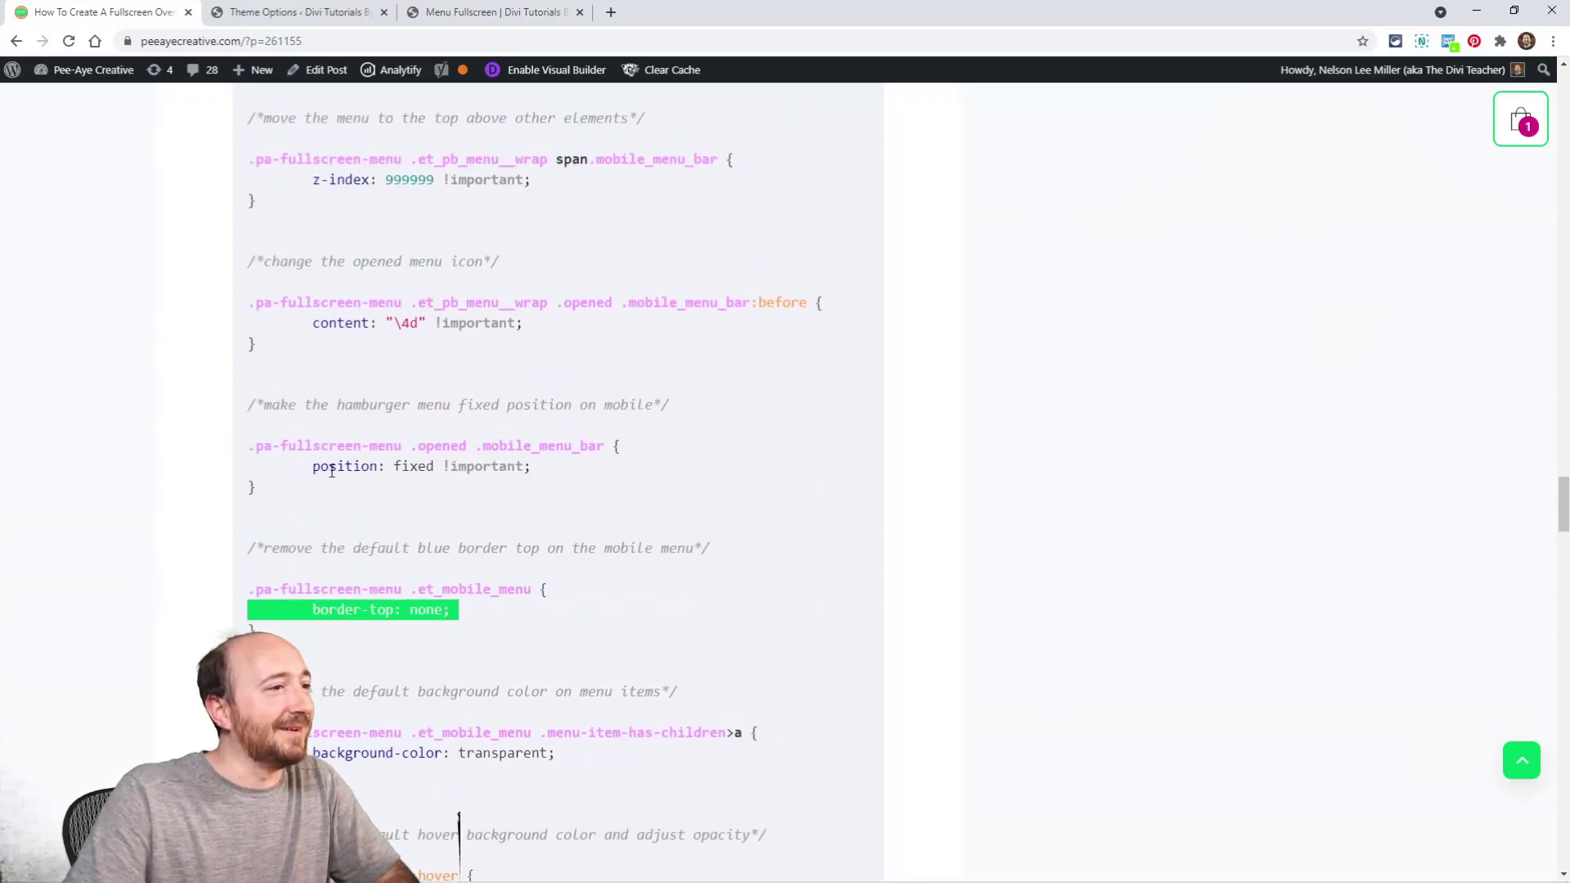
{"action": "scroll", "coordinate": [330, 468], "scroll_direction": "up", "scroll_amount": 1}
{"action": "left_click_drag", "start_coordinate": [313, 388], "coordinate": [527, 391]}
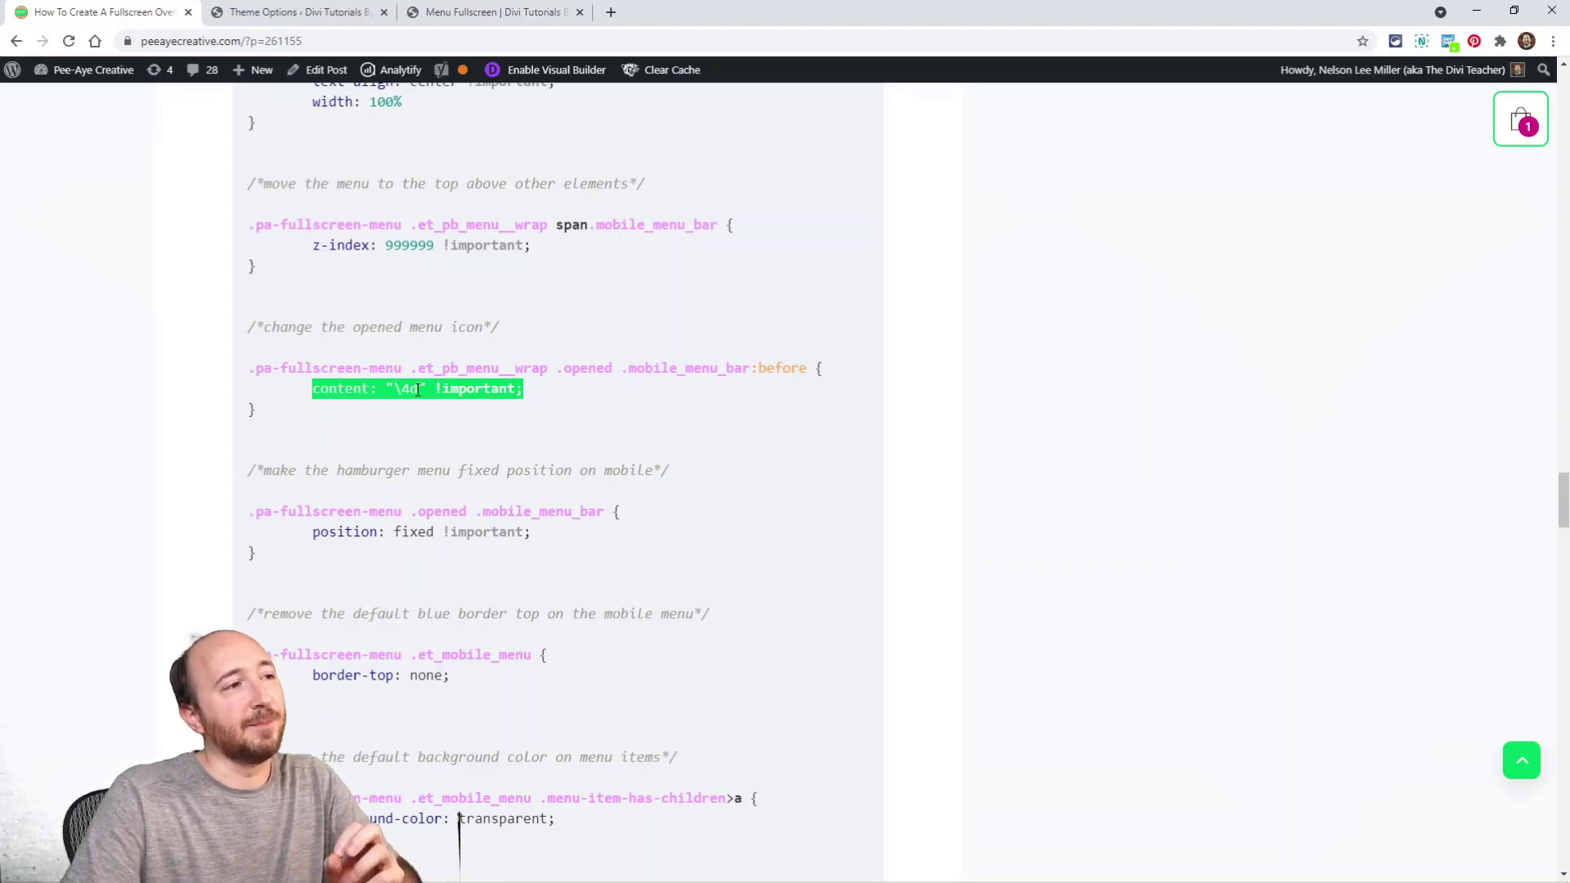
{"action": "scroll", "coordinate": [498, 399], "scroll_direction": "up", "scroll_amount": 9}
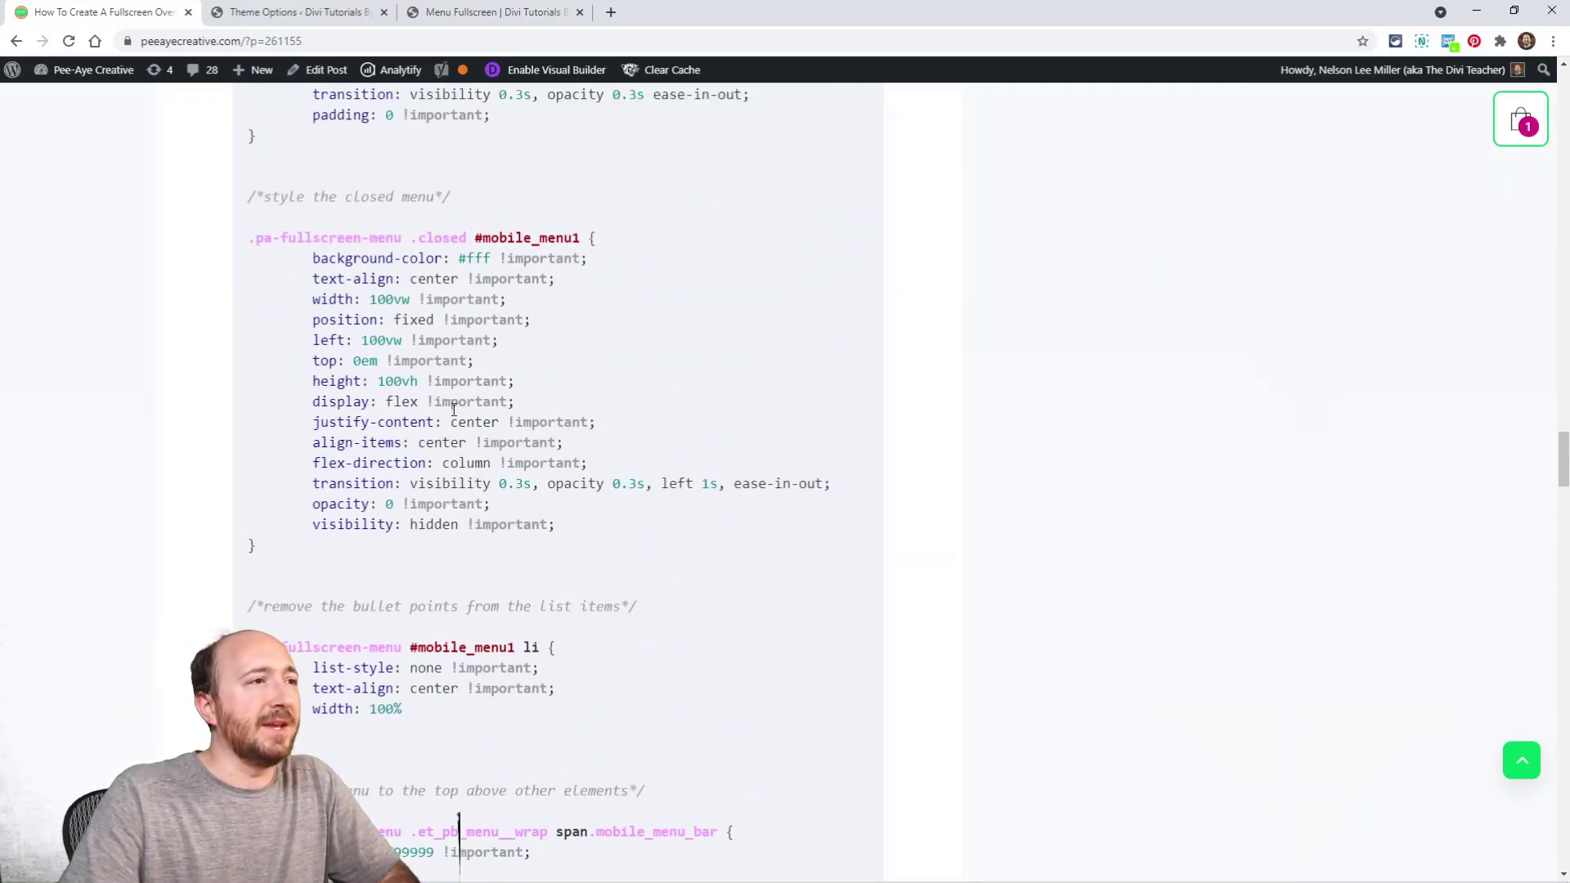
{"action": "scroll", "coordinate": [454, 409], "scroll_direction": "up", "scroll_amount": 12}
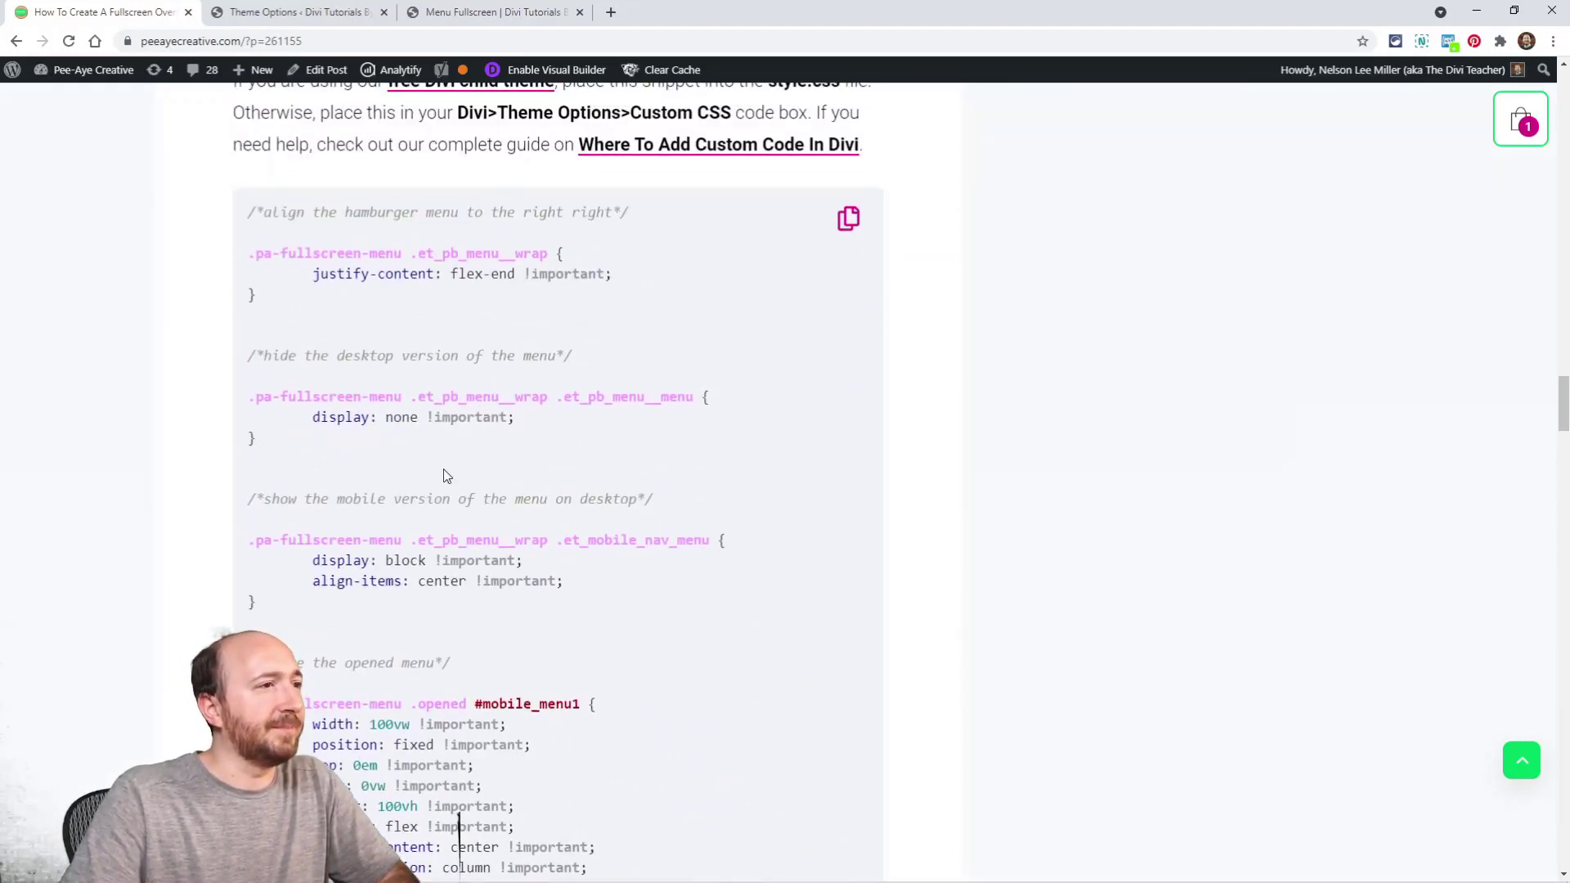
{"action": "left_click_drag", "start_coordinate": [309, 417], "coordinate": [525, 422]}
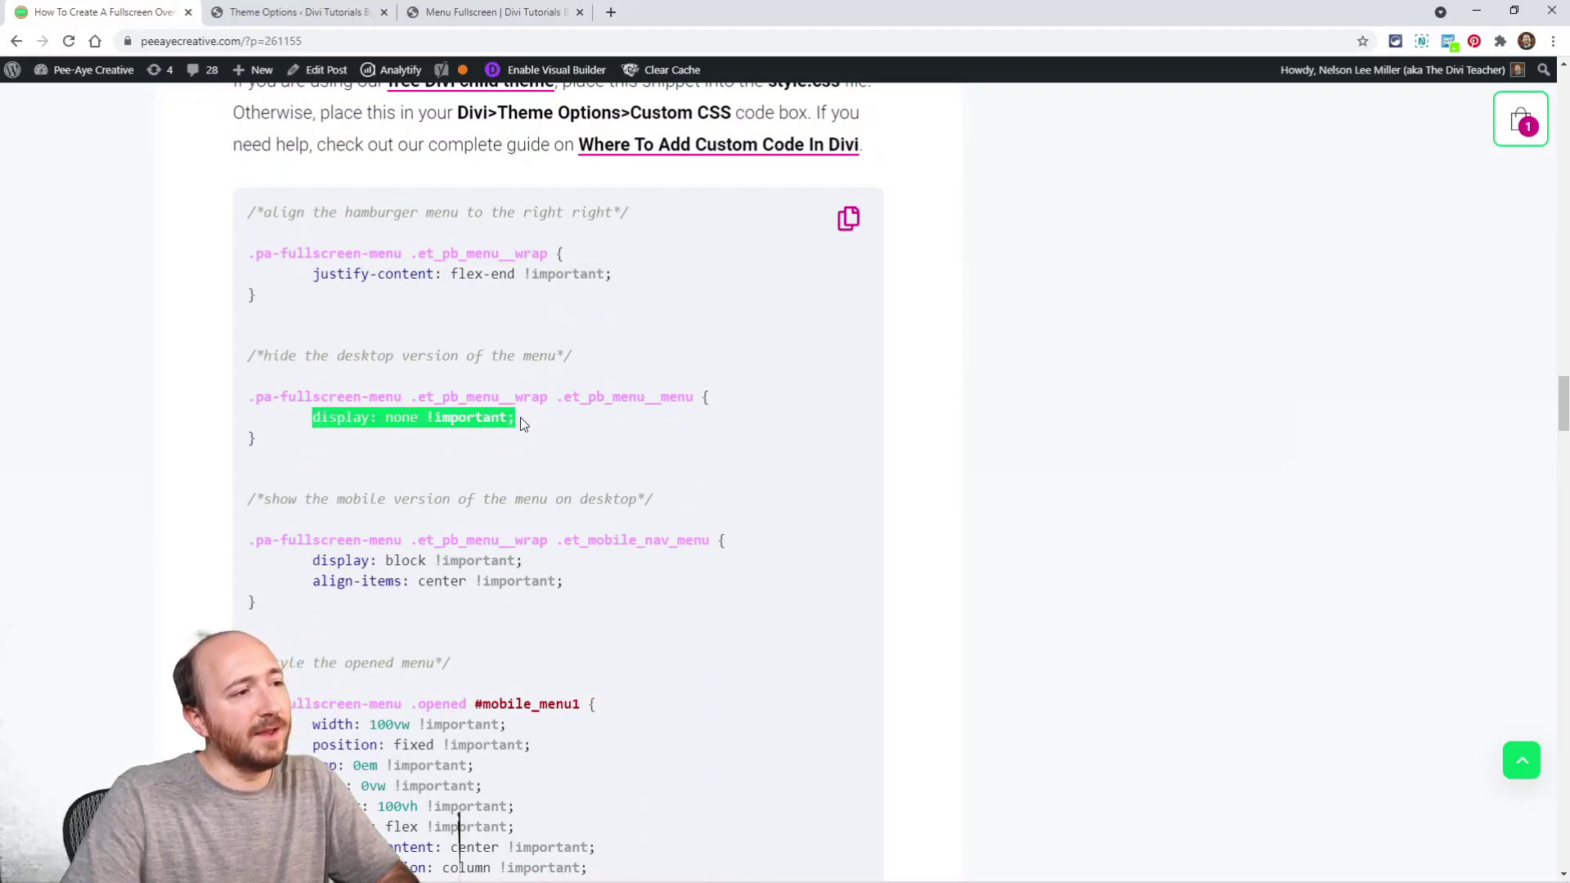
{"action": "left_click_drag", "start_coordinate": [312, 561], "coordinate": [543, 560]}
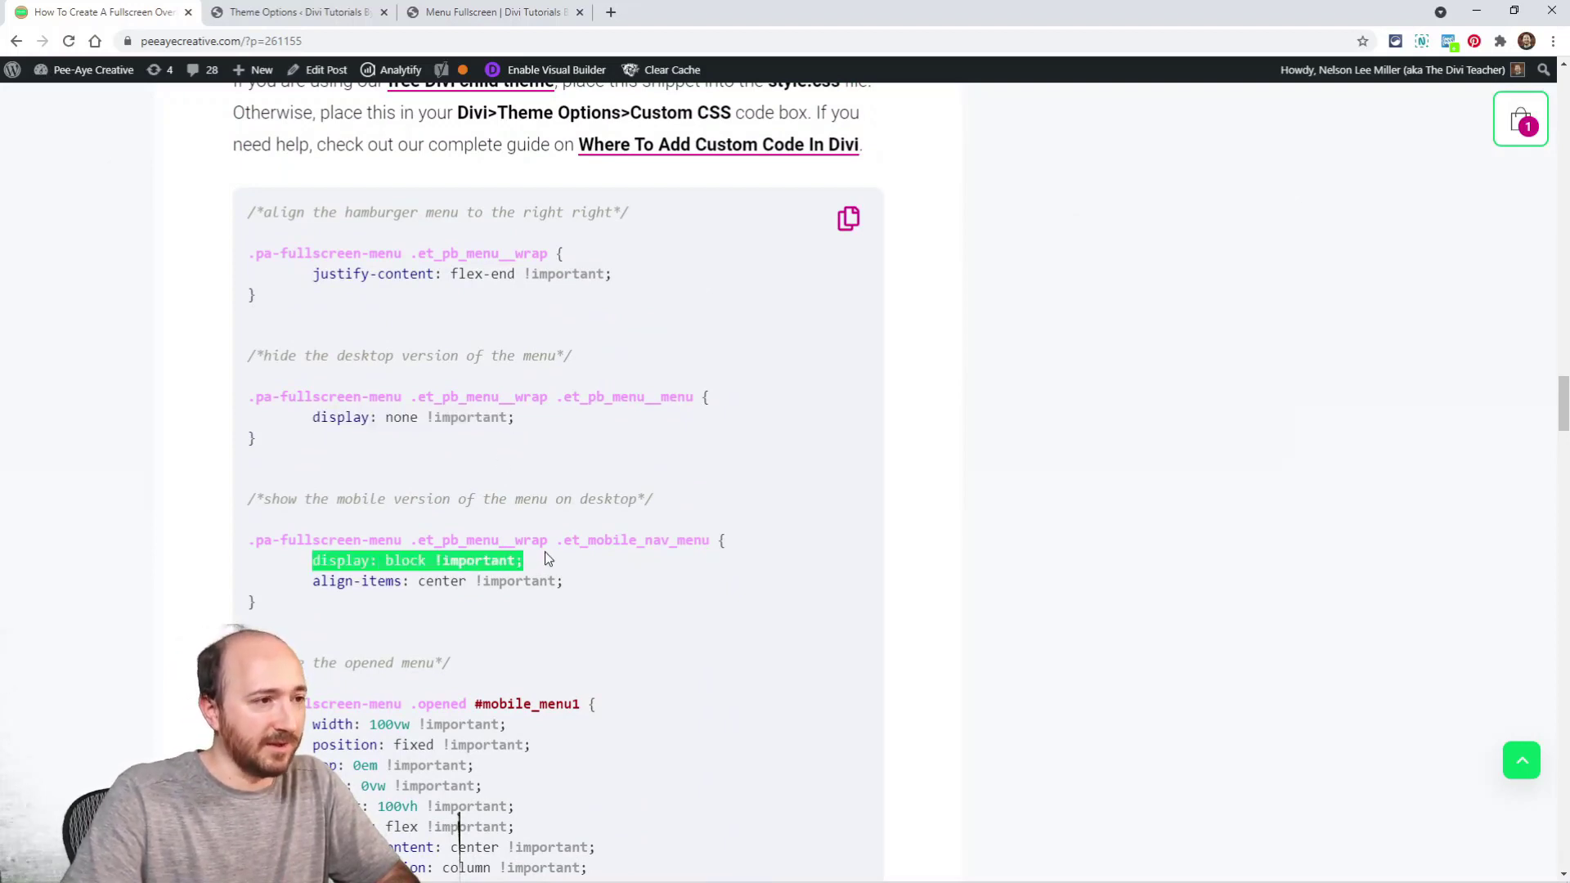
{"action": "scroll", "coordinate": [435, 439], "scroll_direction": "down", "scroll_amount": 4}
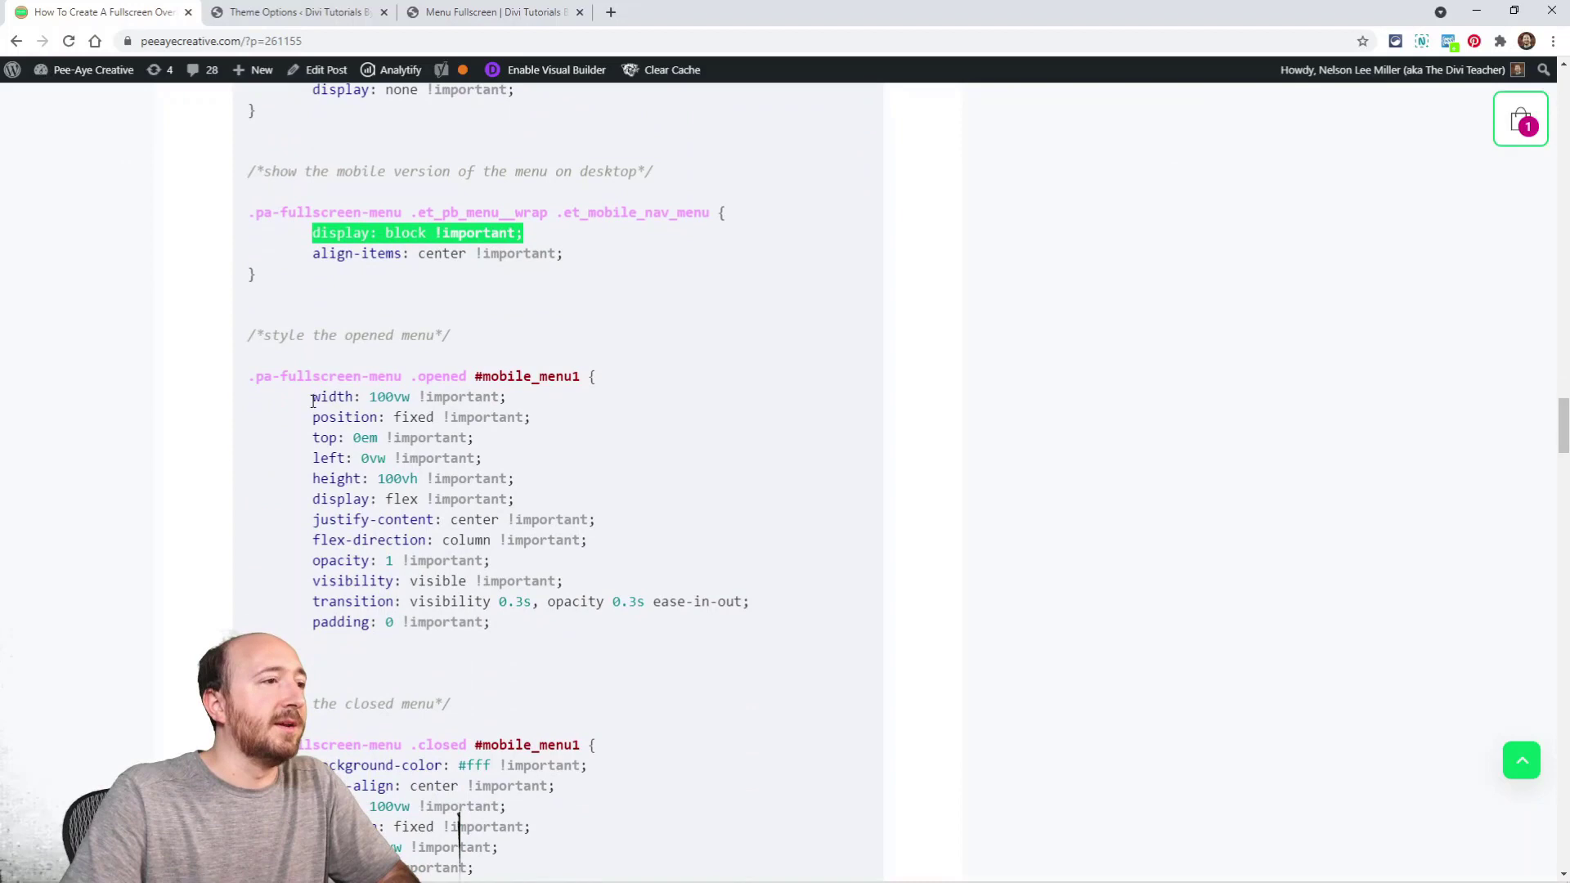
{"action": "left_click_drag", "start_coordinate": [251, 376], "coordinate": [616, 601]}
{"action": "scroll", "coordinate": [503, 561], "scroll_direction": "down", "scroll_amount": 2}
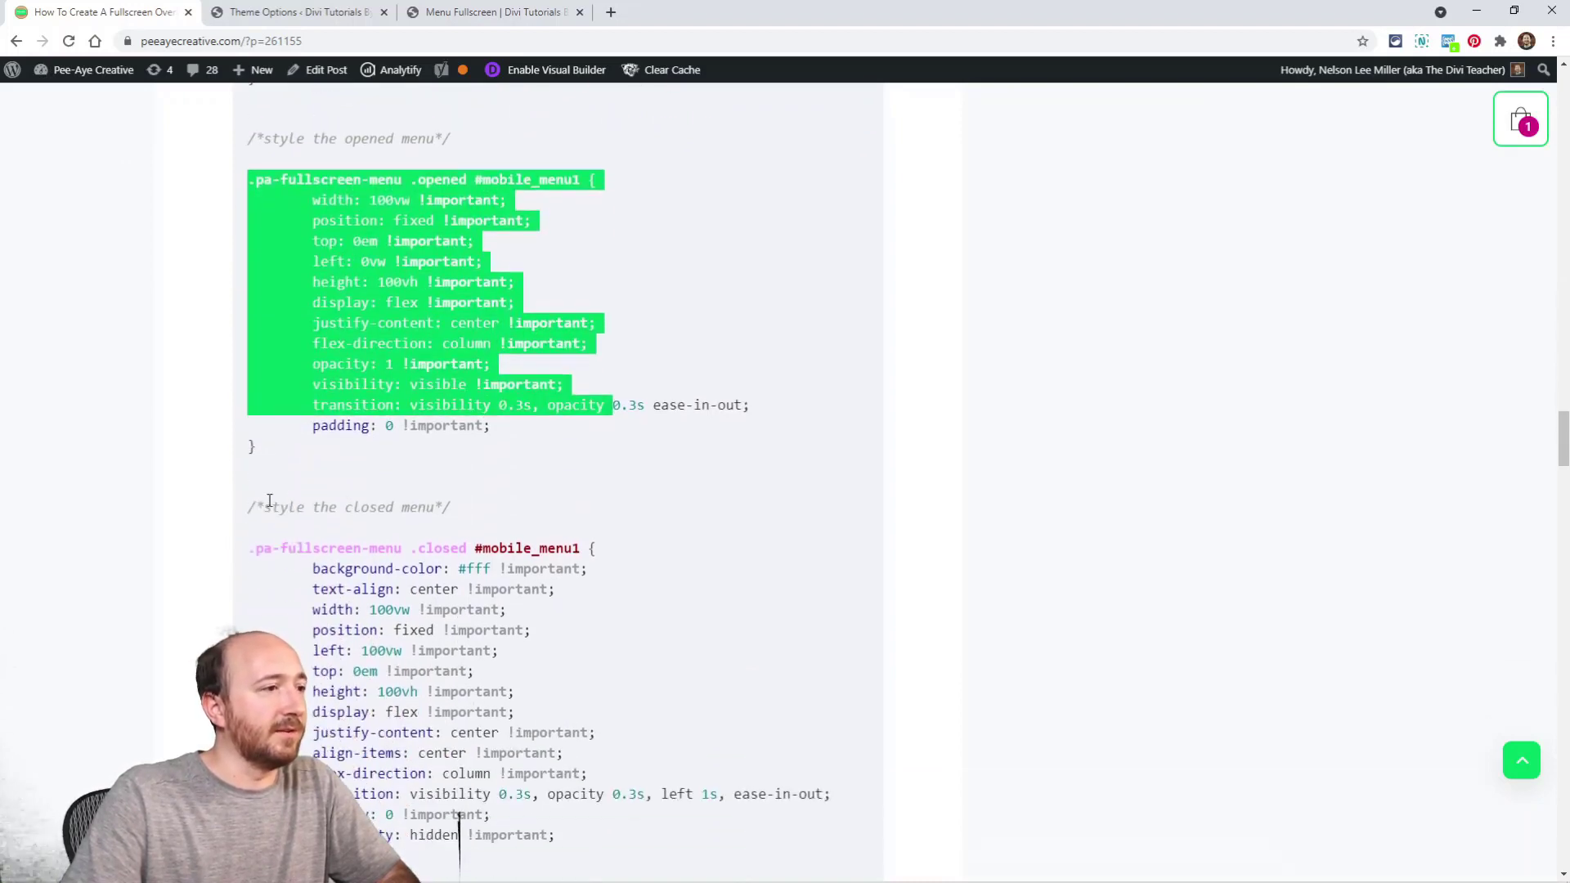
{"action": "left_click_drag", "start_coordinate": [248, 500], "coordinate": [490, 809]}
{"action": "scroll", "coordinate": [534, 570], "scroll_direction": "down", "scroll_amount": 4}
{"action": "scroll", "coordinate": [534, 570], "scroll_direction": "down", "scroll_amount": 2}
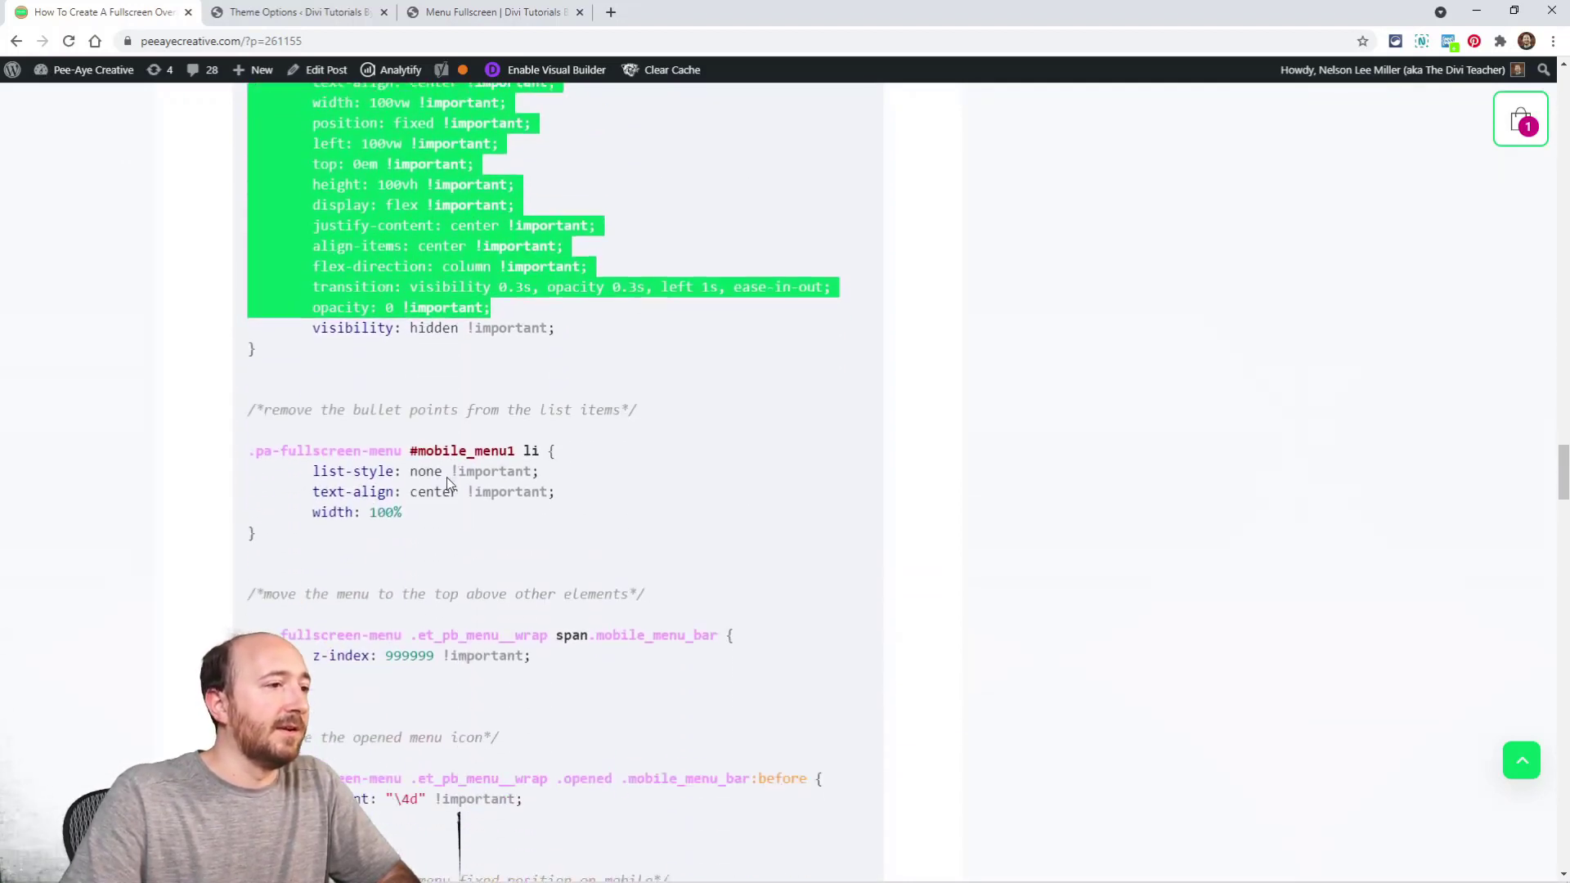
{"action": "left_click_drag", "start_coordinate": [311, 515], "coordinate": [258, 360]}
{"action": "scroll", "coordinate": [361, 454], "scroll_direction": "down", "scroll_amount": 4}
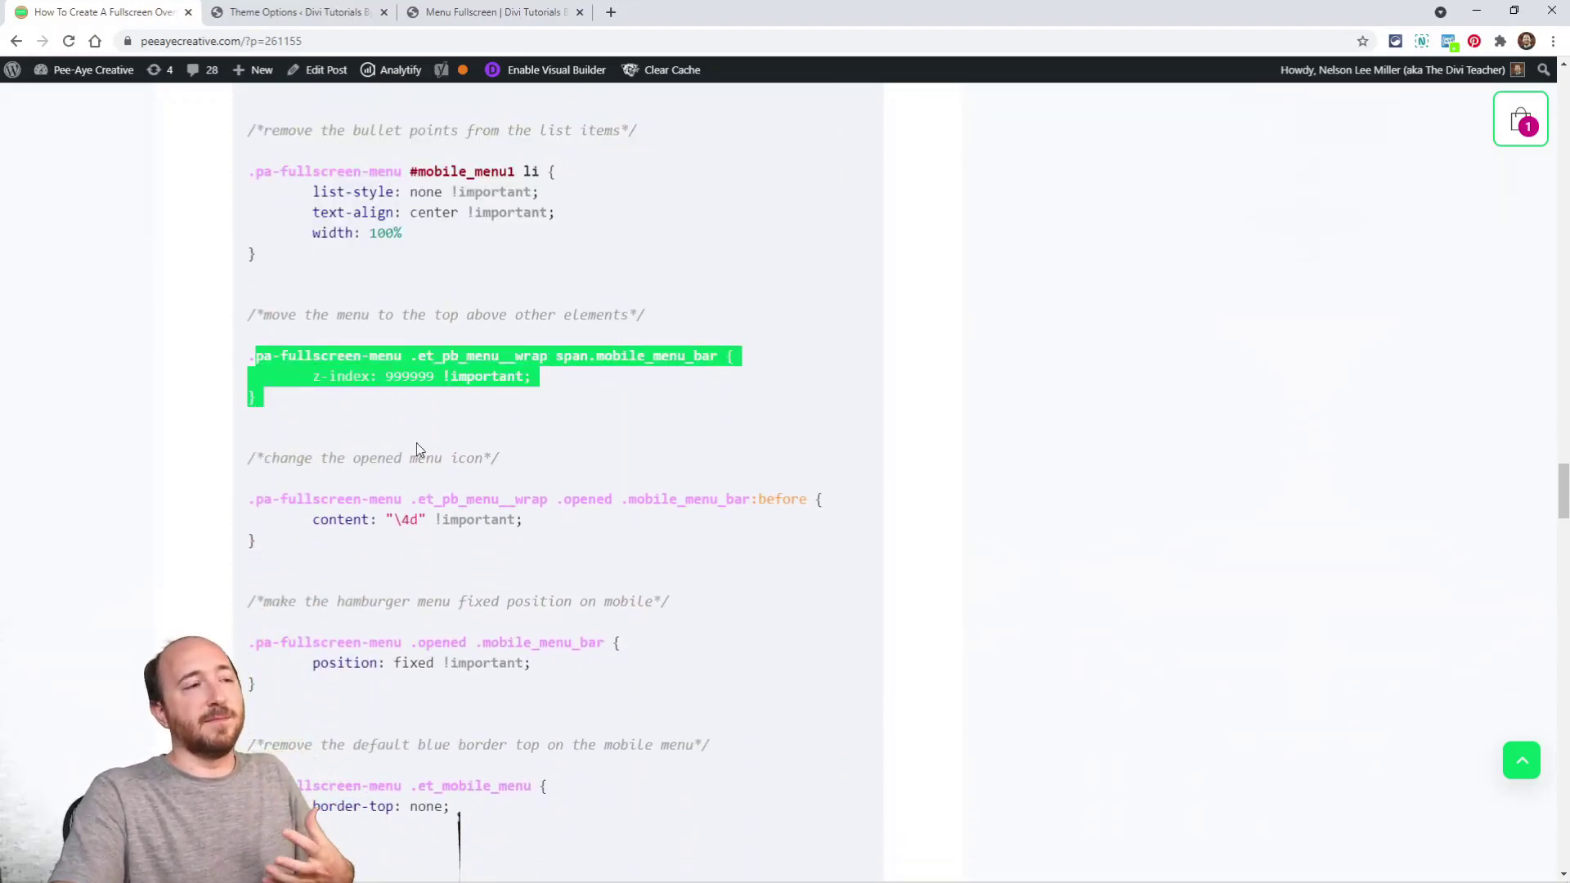
{"action": "left_click", "coordinate": [456, 441]}
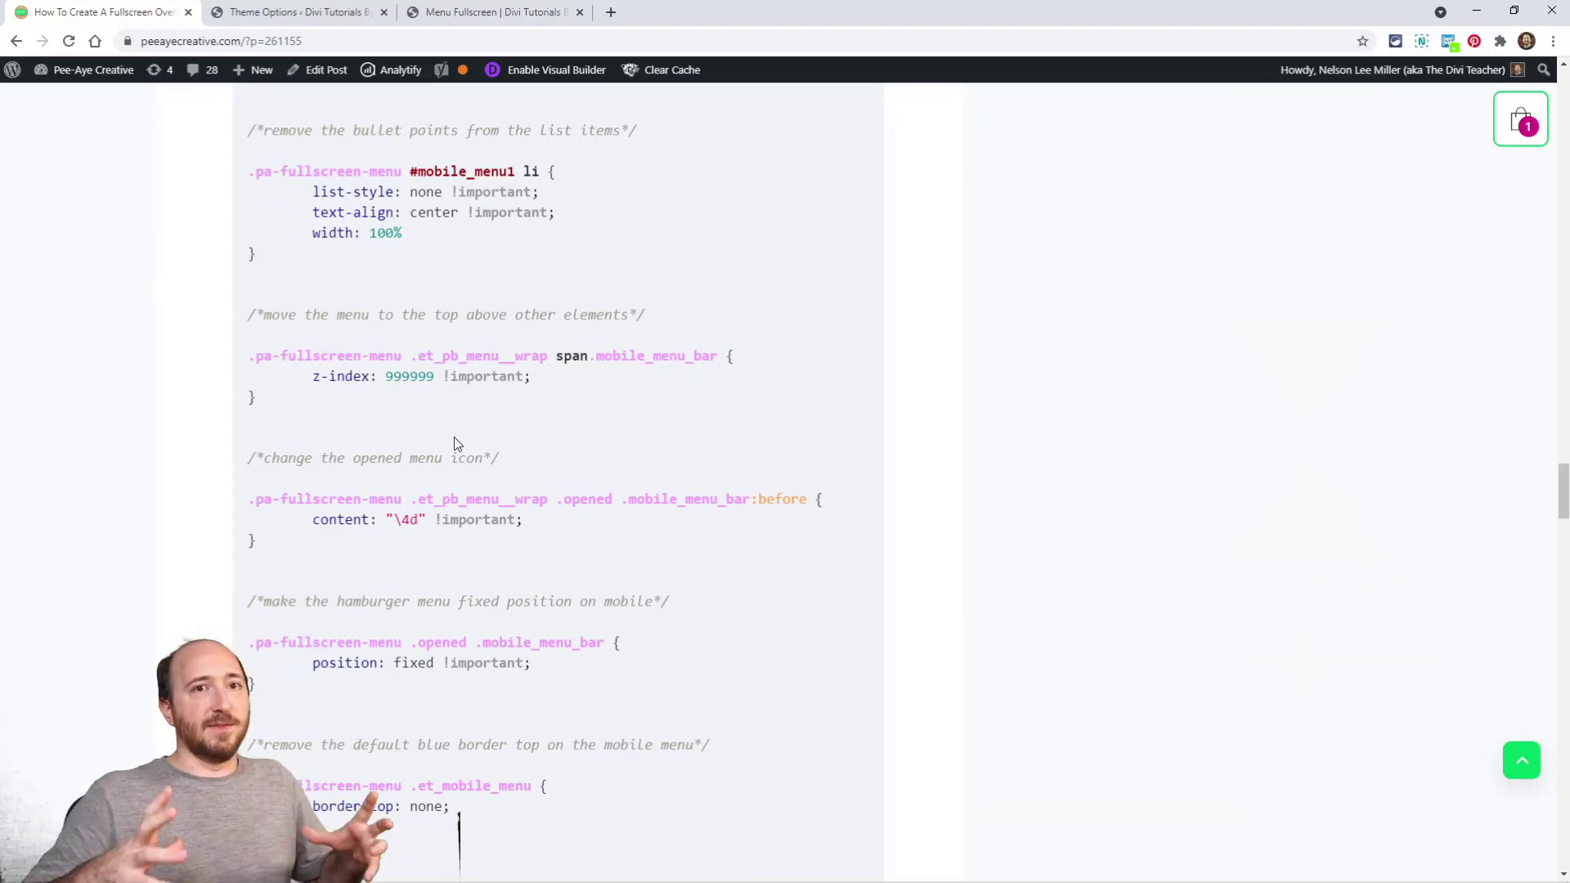
{"action": "scroll", "coordinate": [421, 353], "scroll_direction": "down", "scroll_amount": 2}
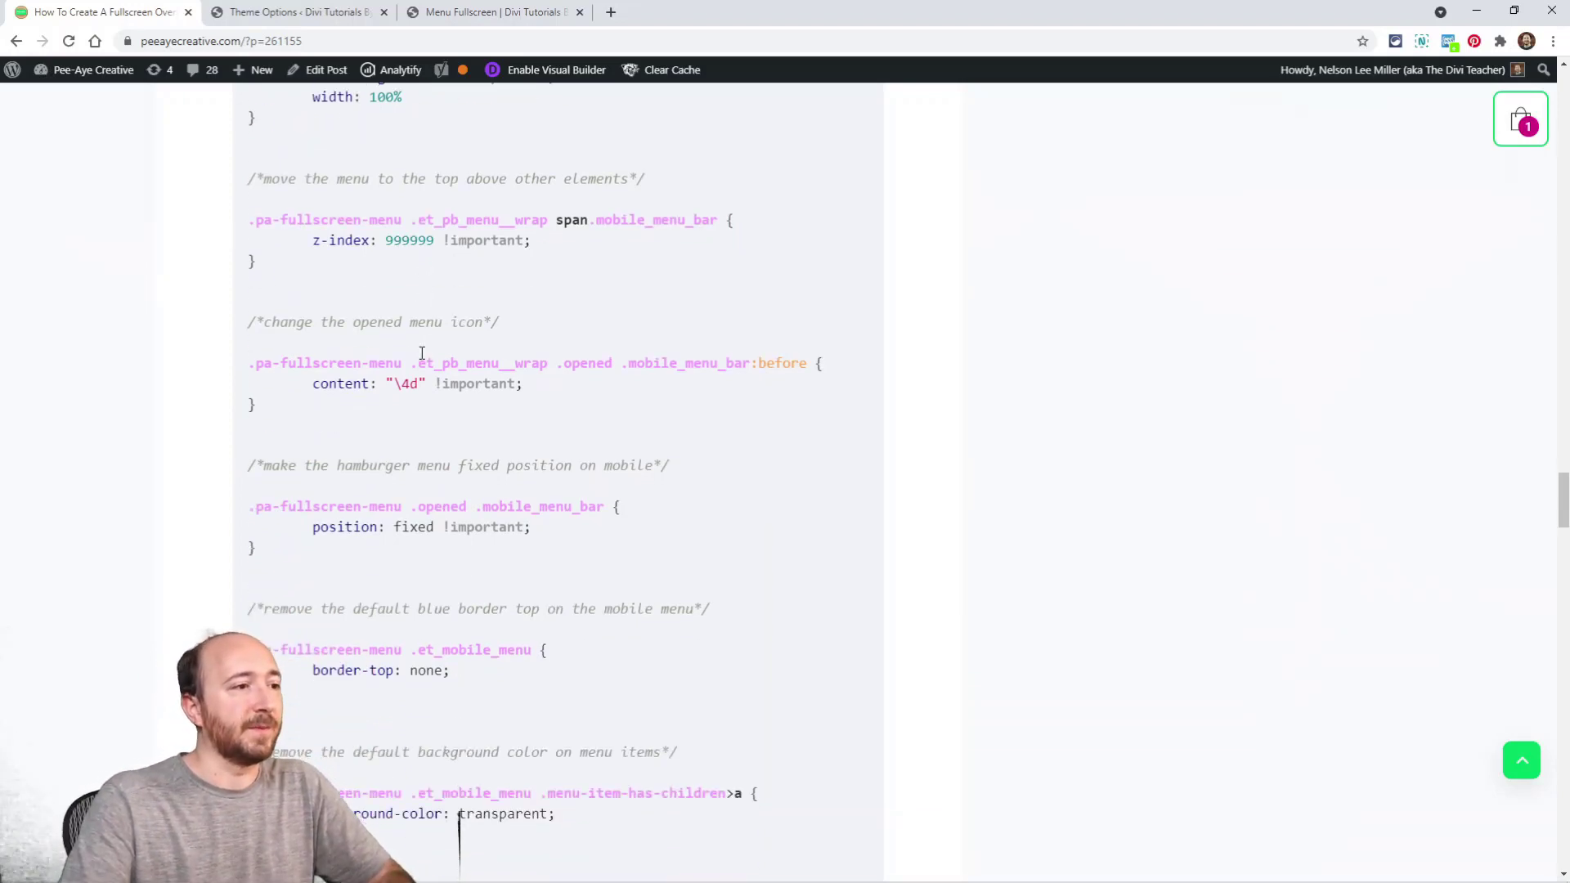